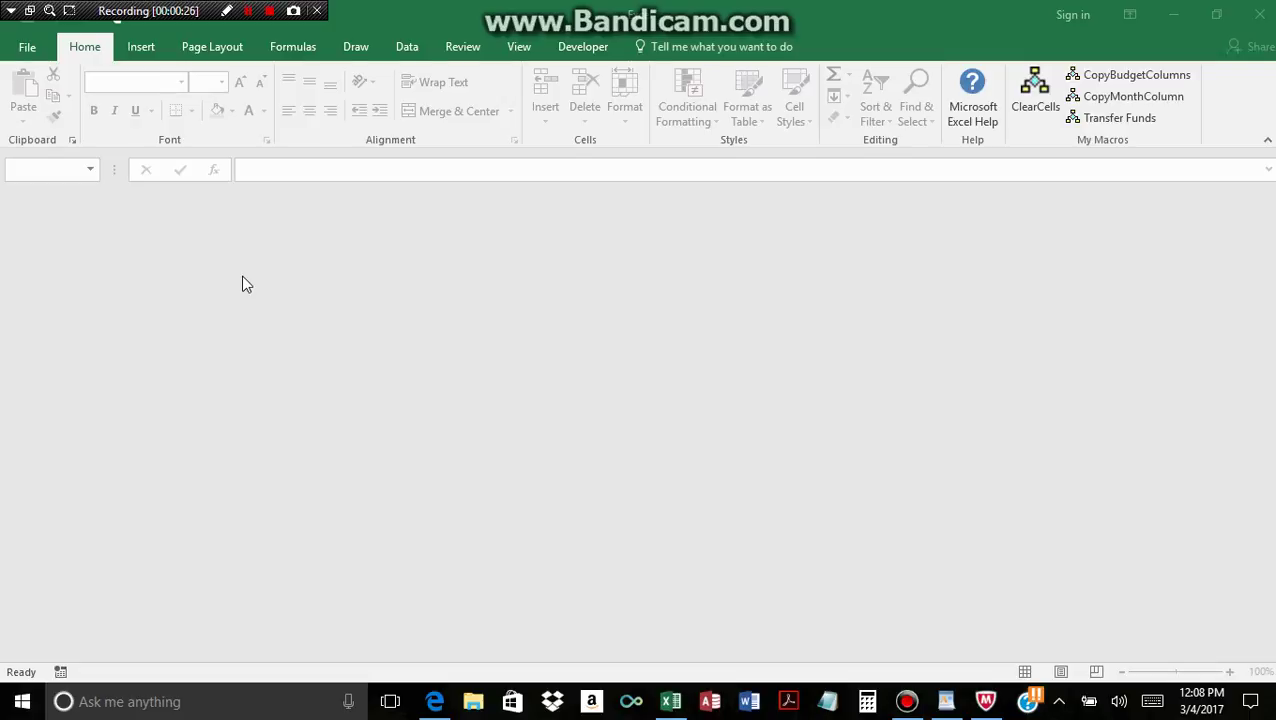
- Open the recent workbook "2017 budget template sample - Copy2" from the Google Drive Edits folder and dismiss its spending status form
click(22, 54)
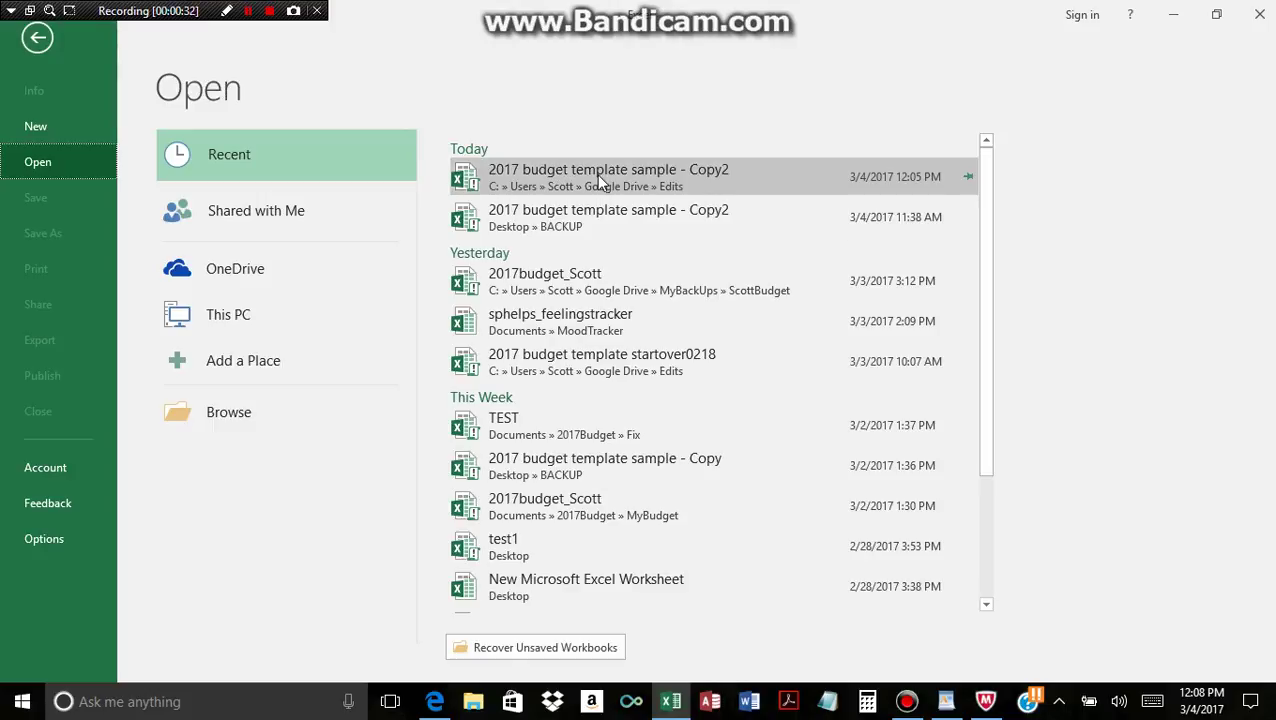
click(596, 174)
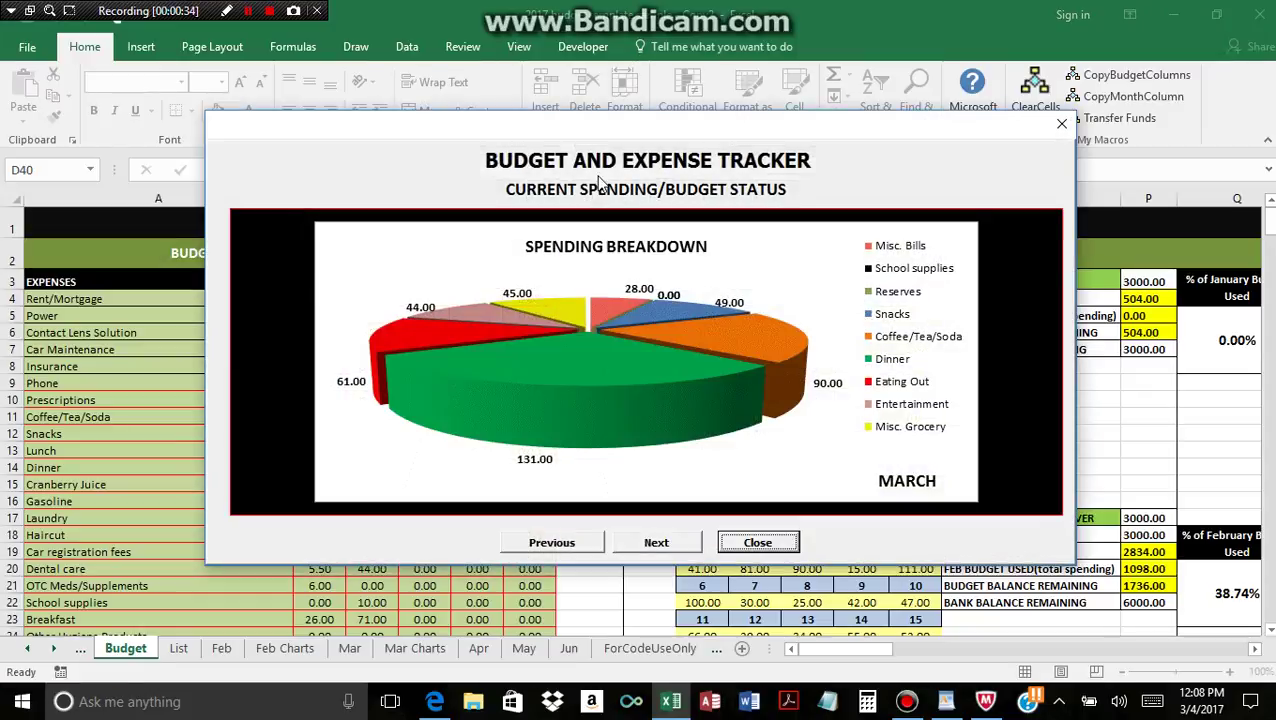
click(754, 545)
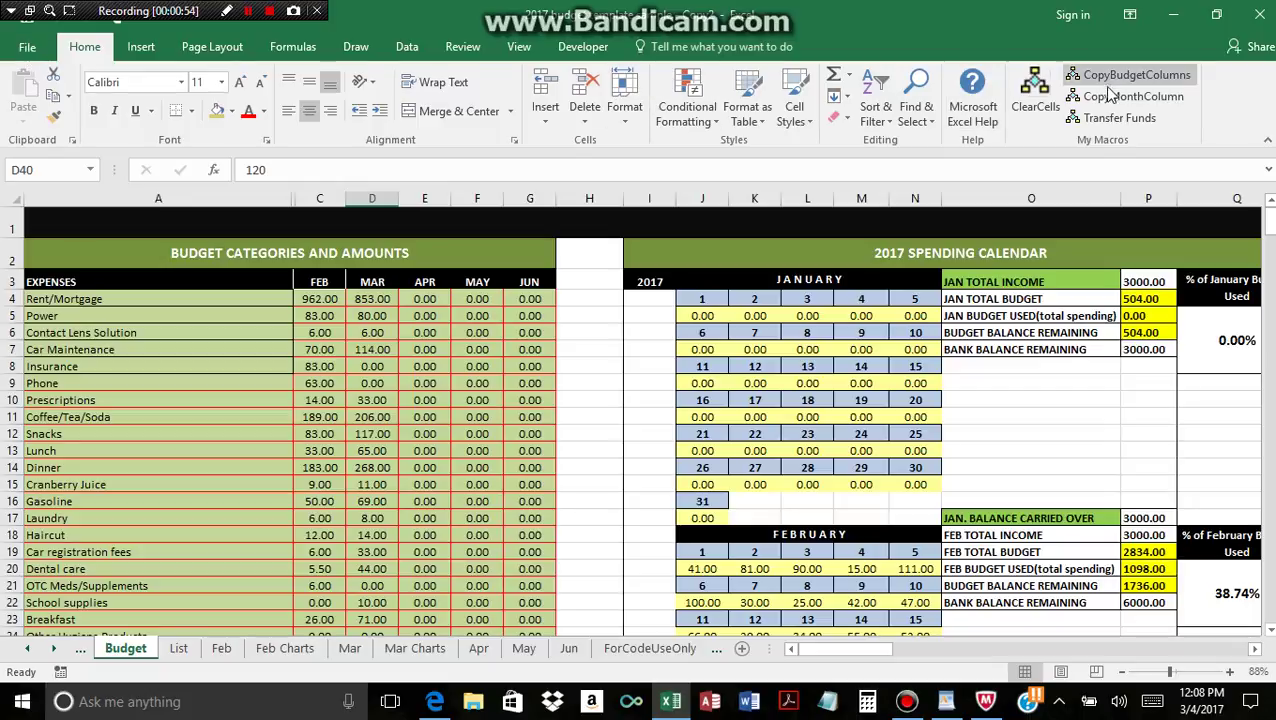
- Remove ClearCells, CopyBudgetColumns, CopyMonthColumn and Transfer Funds from the custom My Macros group of the Home ribbon and apply the change
click(24, 47)
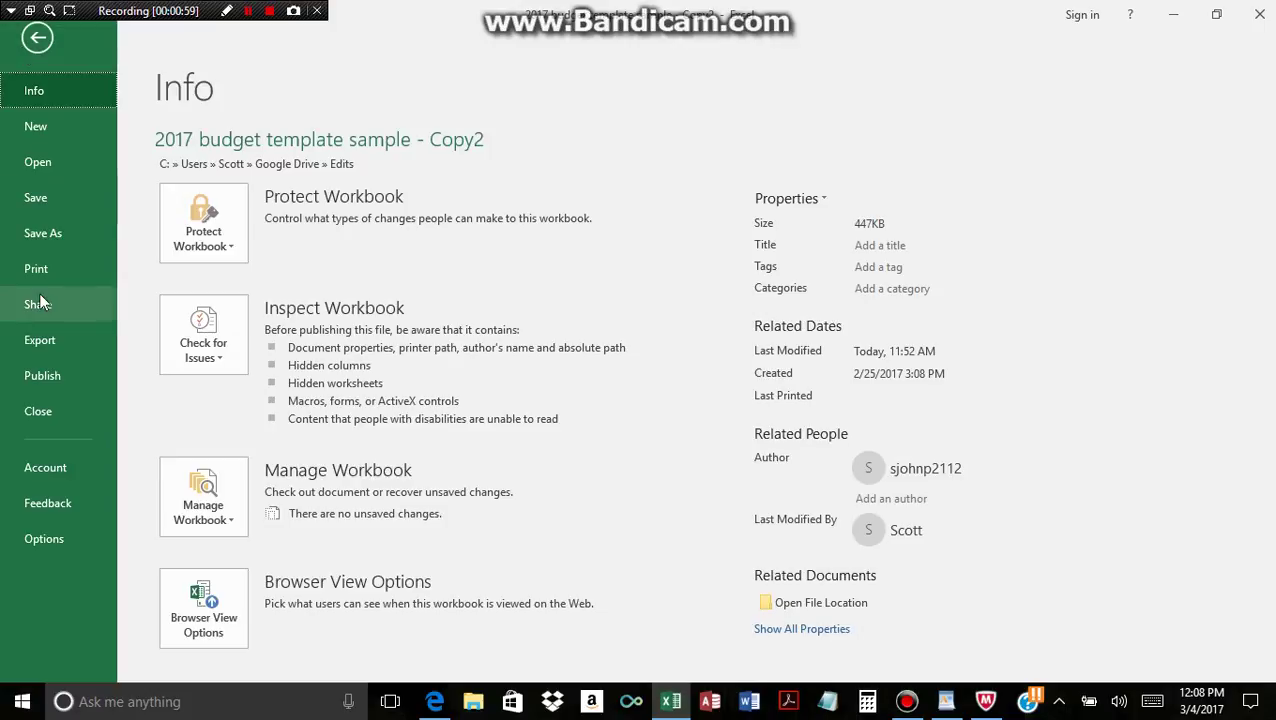
click(44, 539)
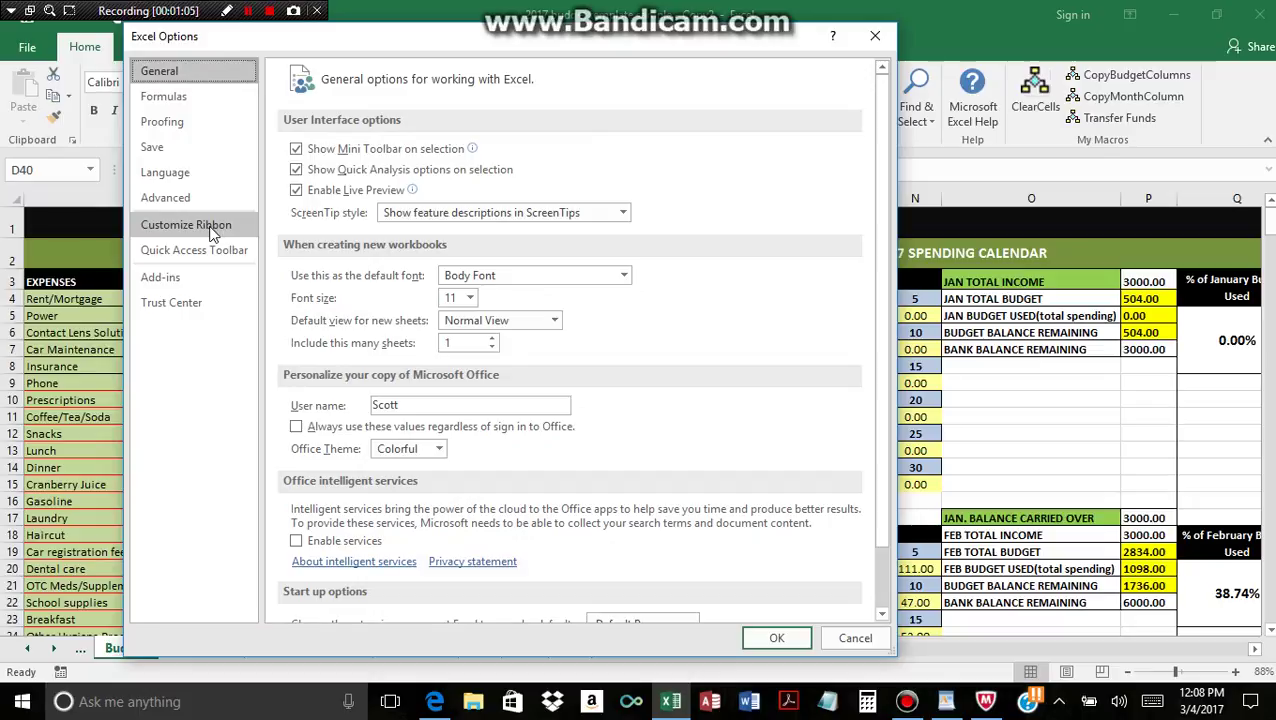
click(212, 228)
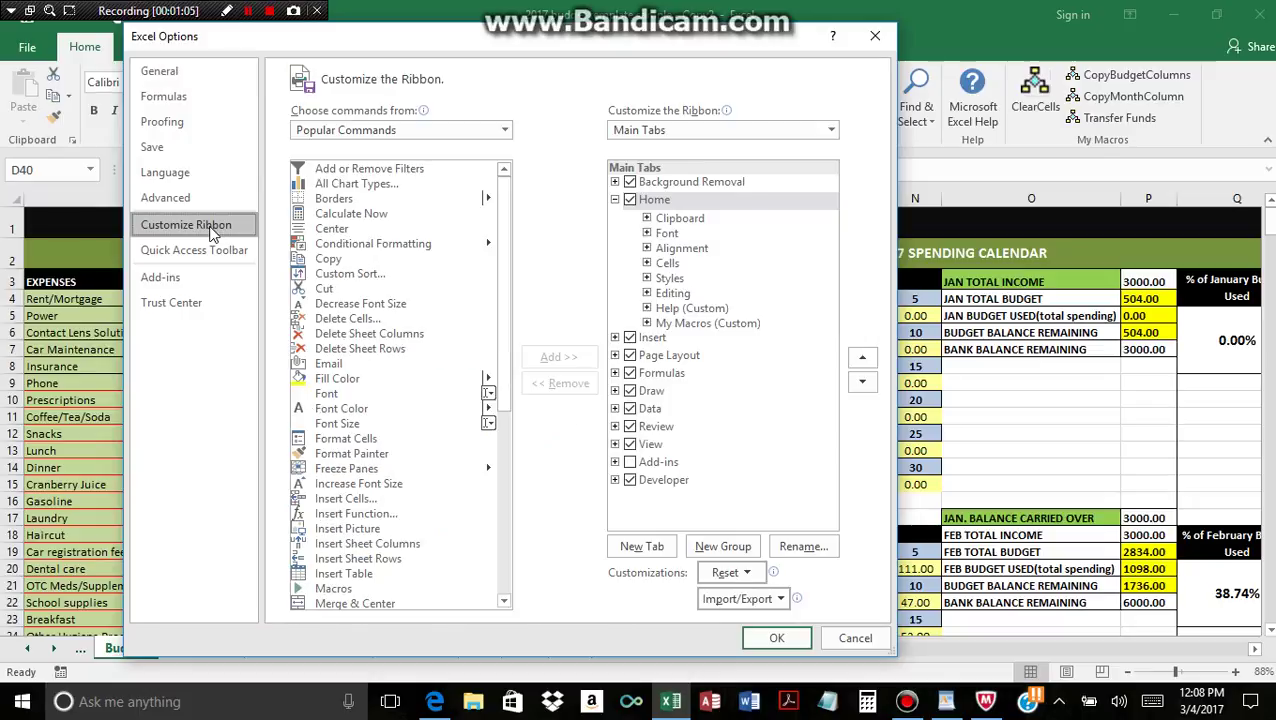
click(679, 325)
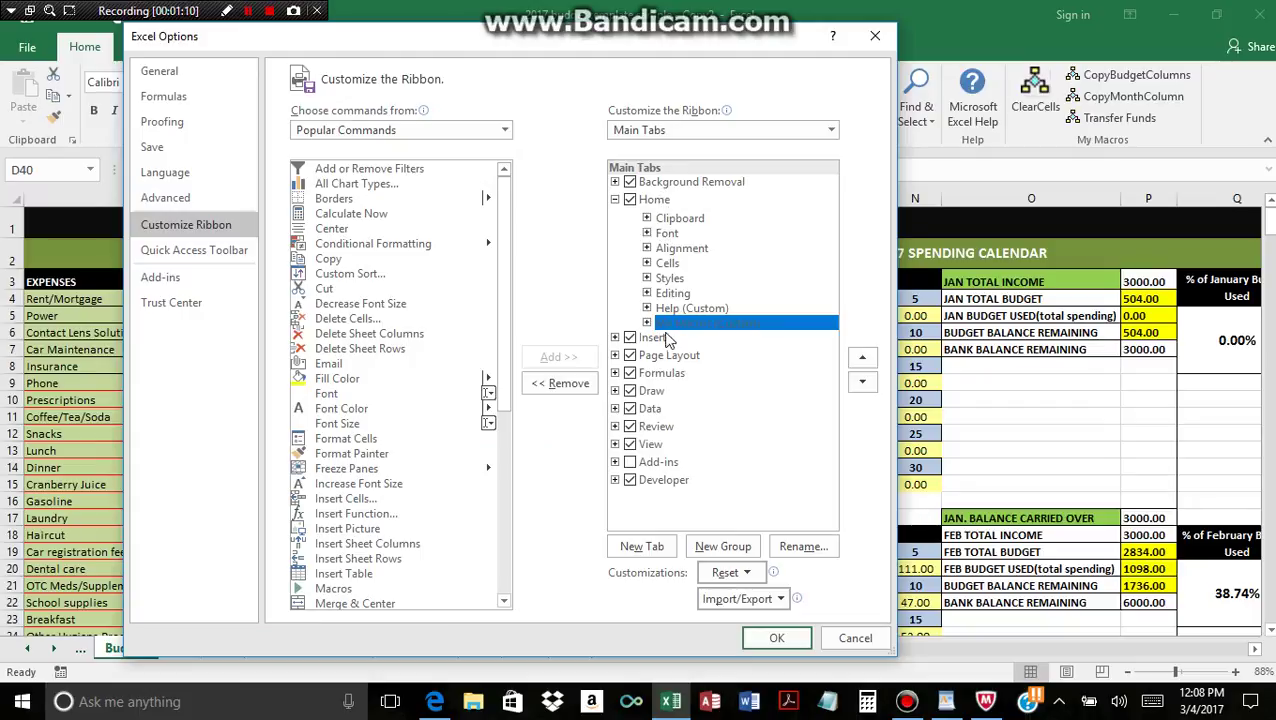
click(647, 323)
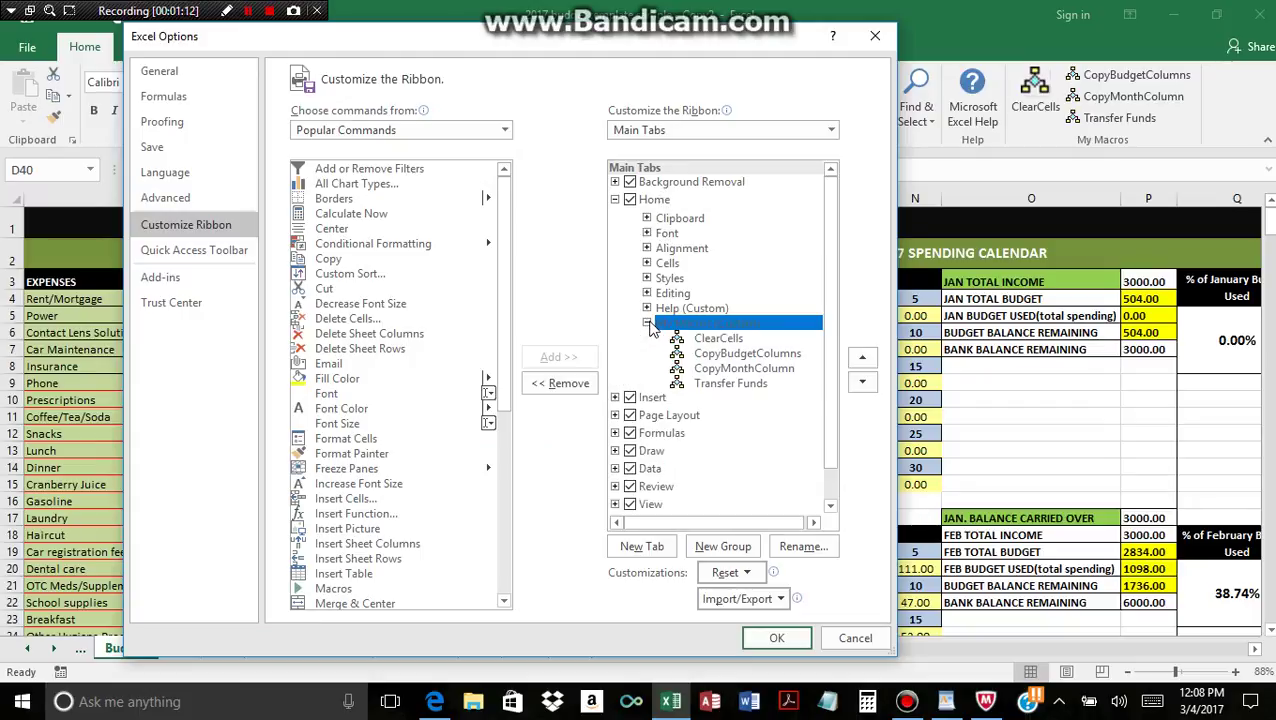
click(729, 341)
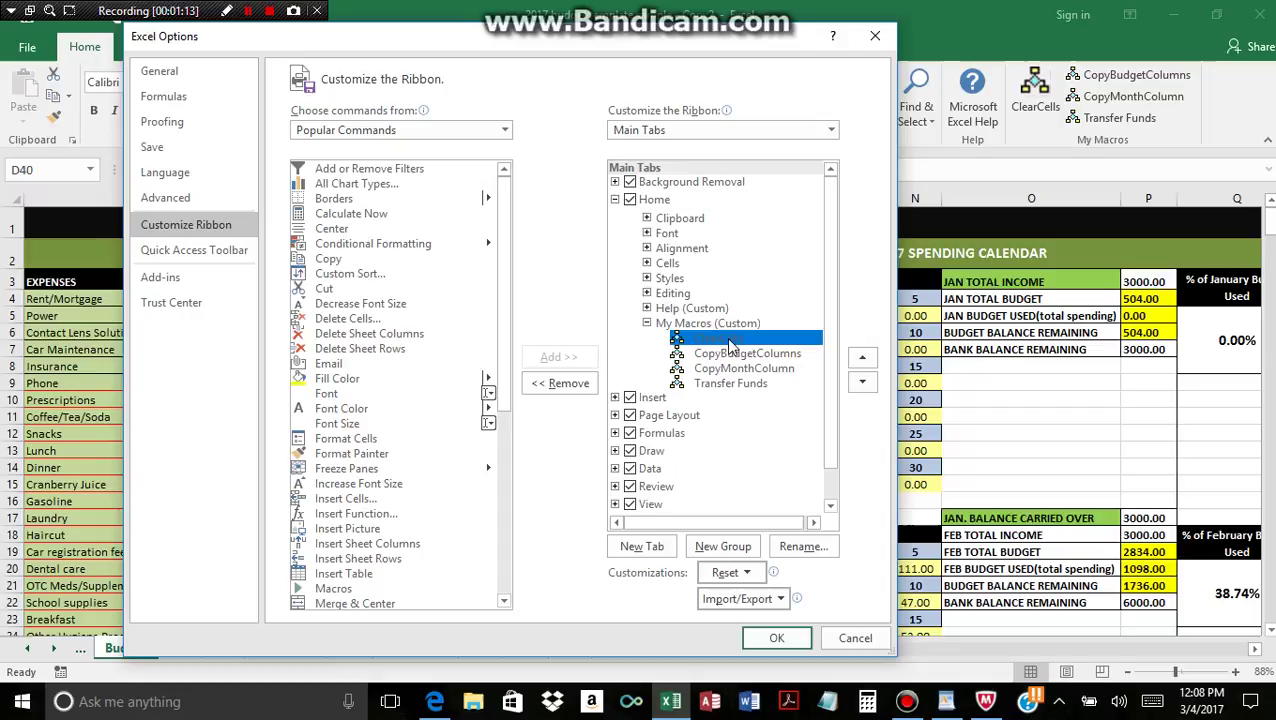
click(583, 393)
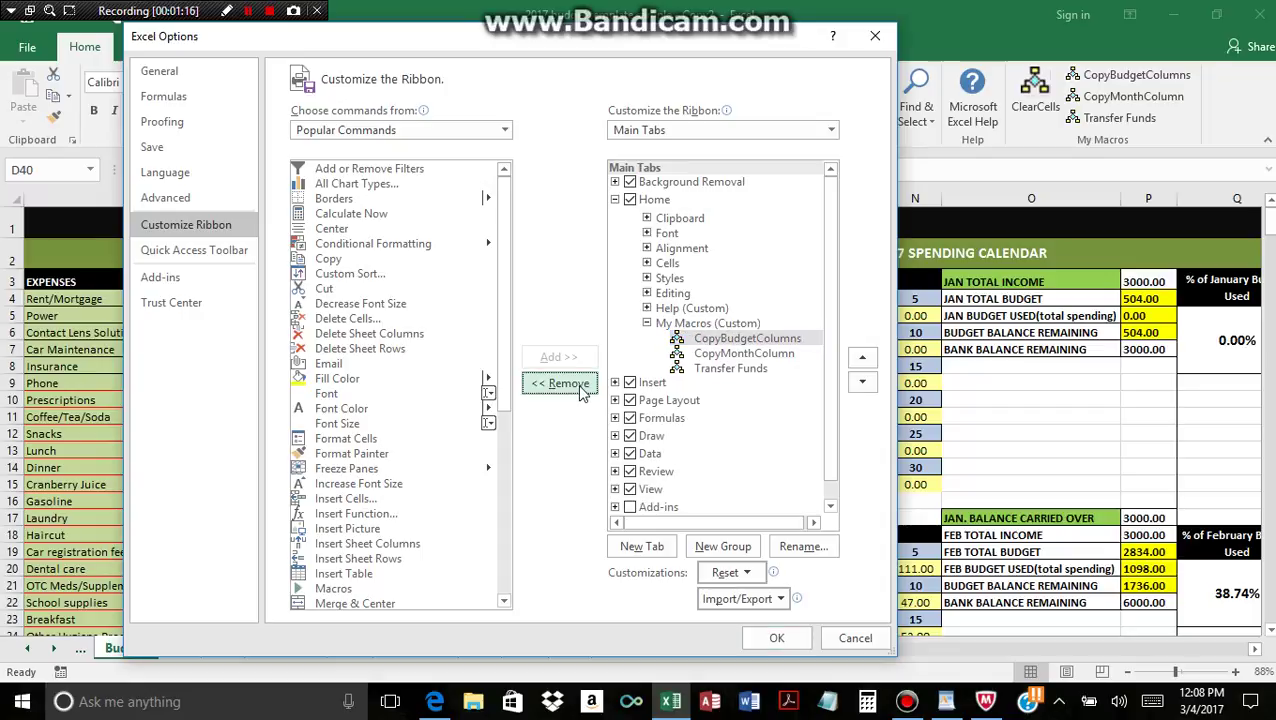
click(583, 391)
click(583, 391)
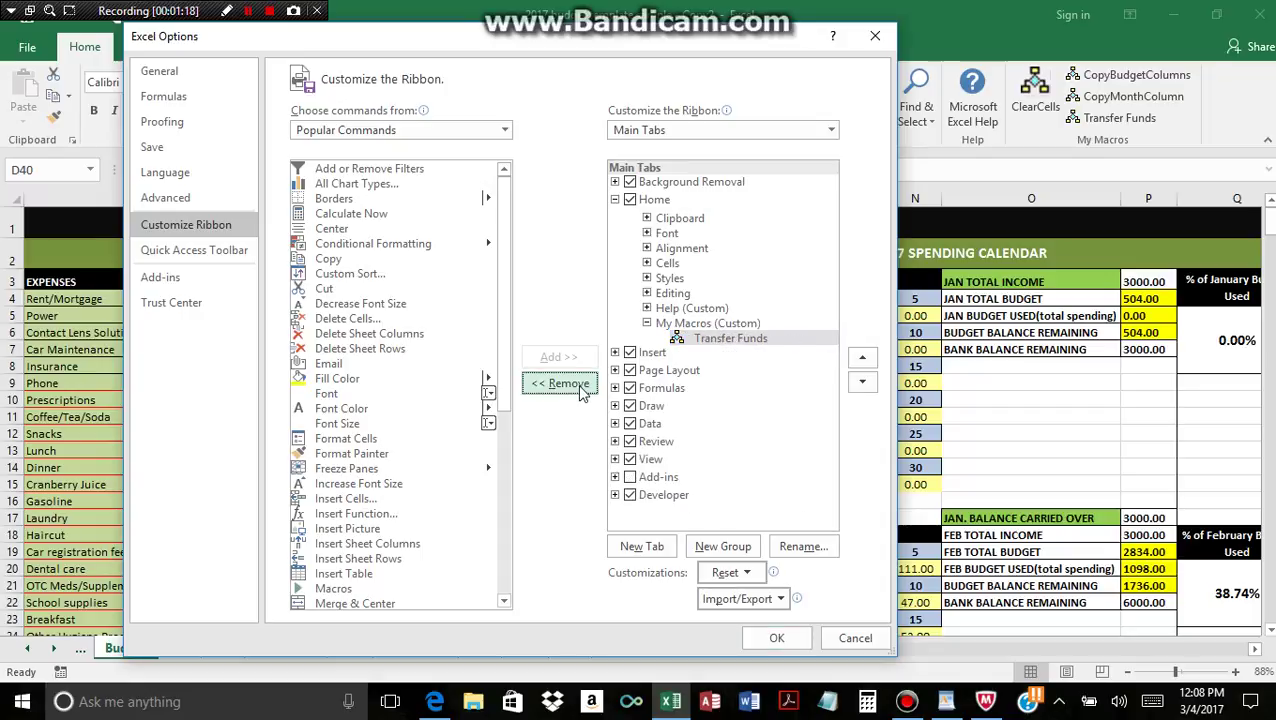
click(583, 391)
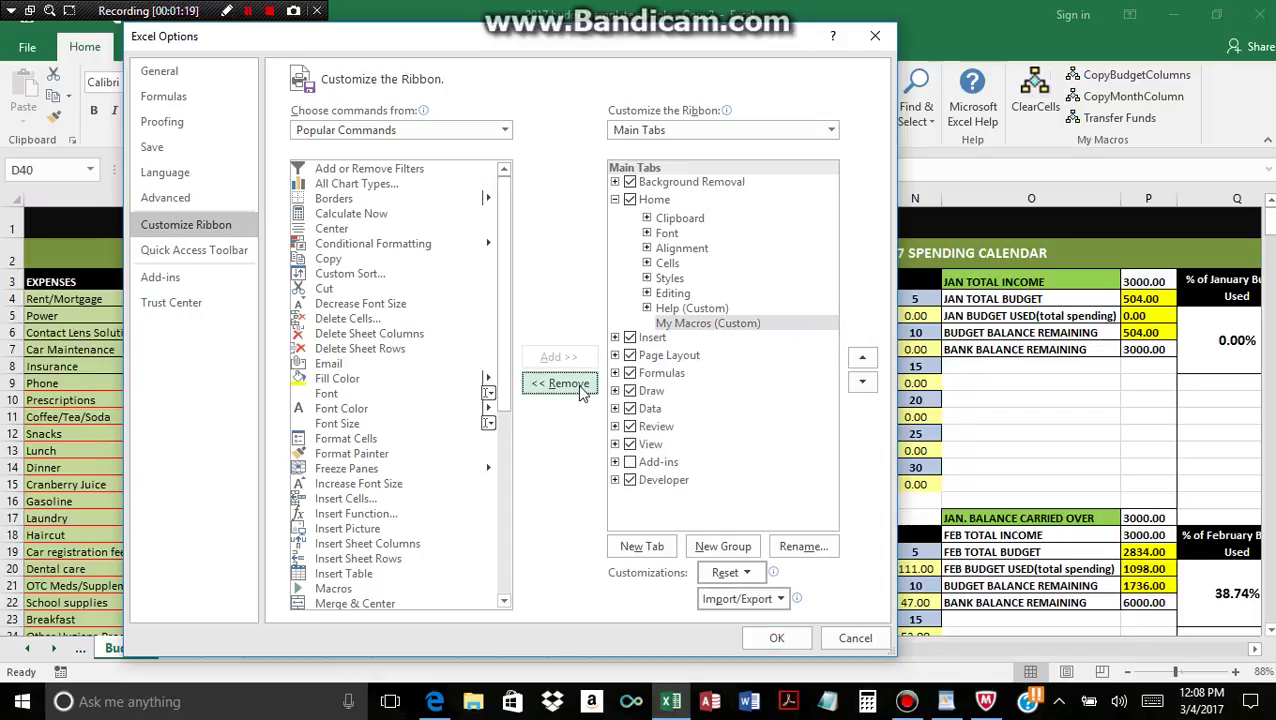
click(777, 639)
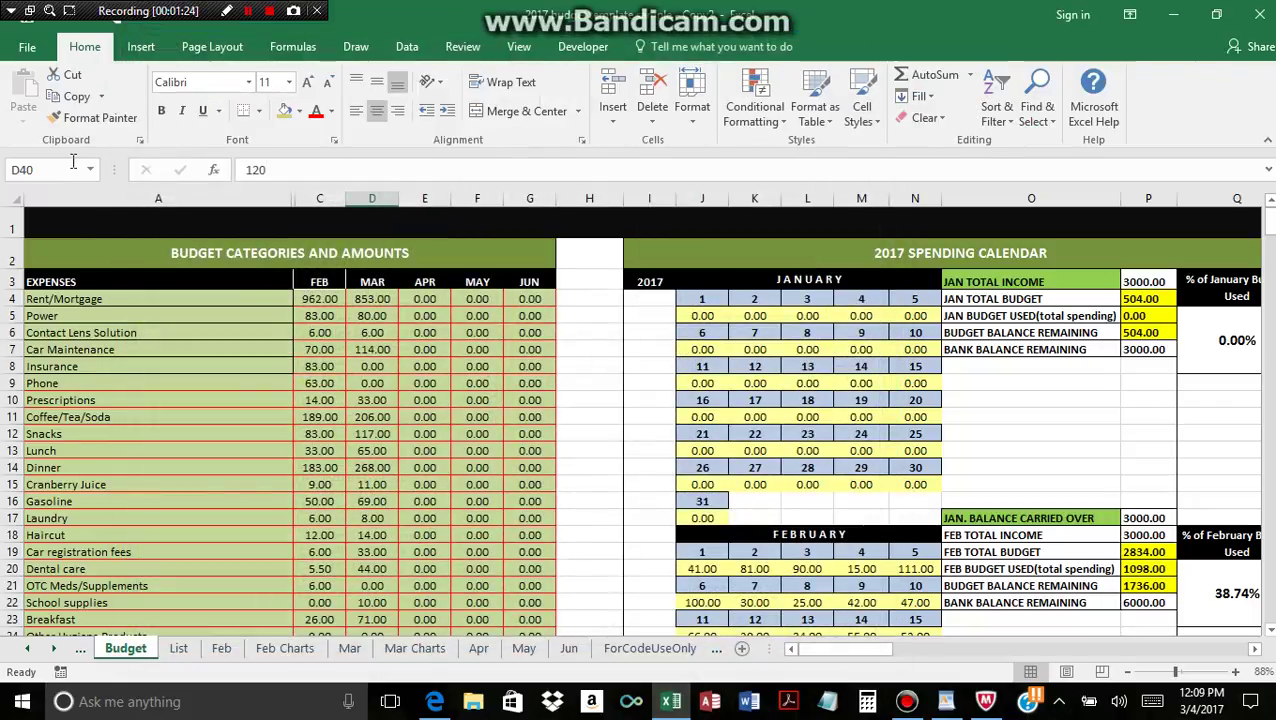
- Customize the ribbon by adding the ClearCells, CopyBudgetColumns and CopyMonthColumn macros to the My Macros group on Home
click(28, 48)
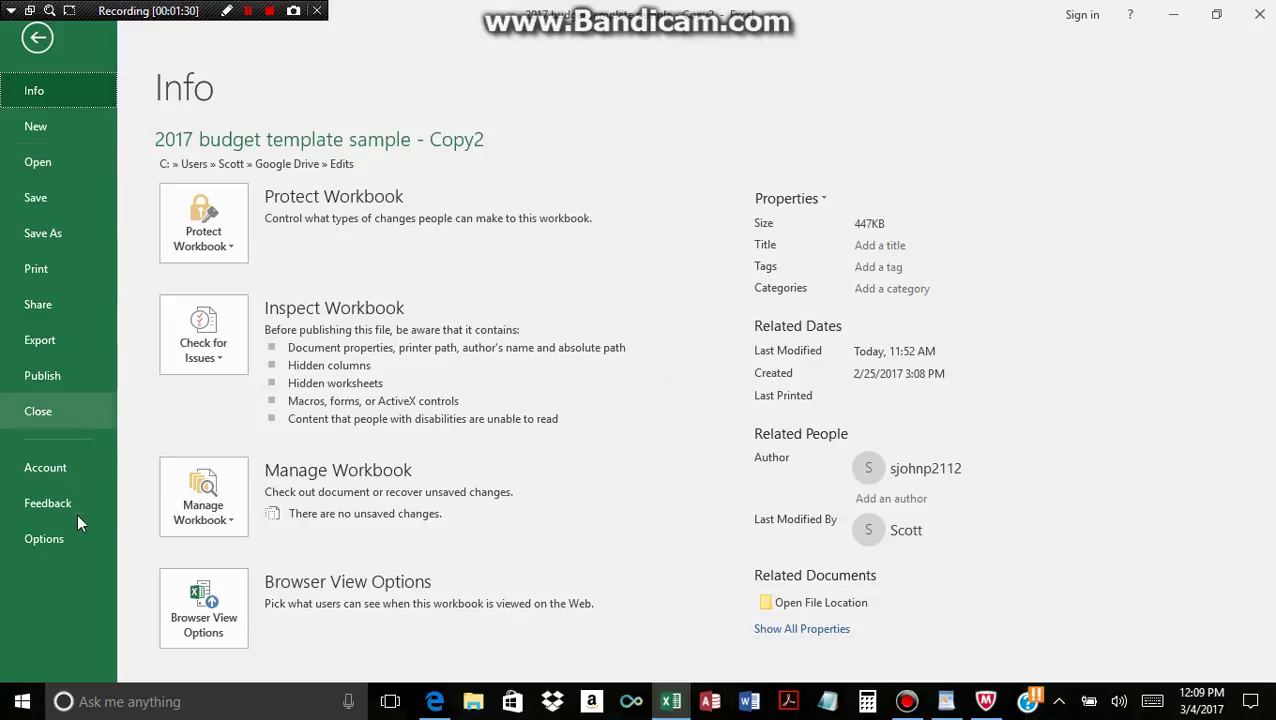
click(51, 539)
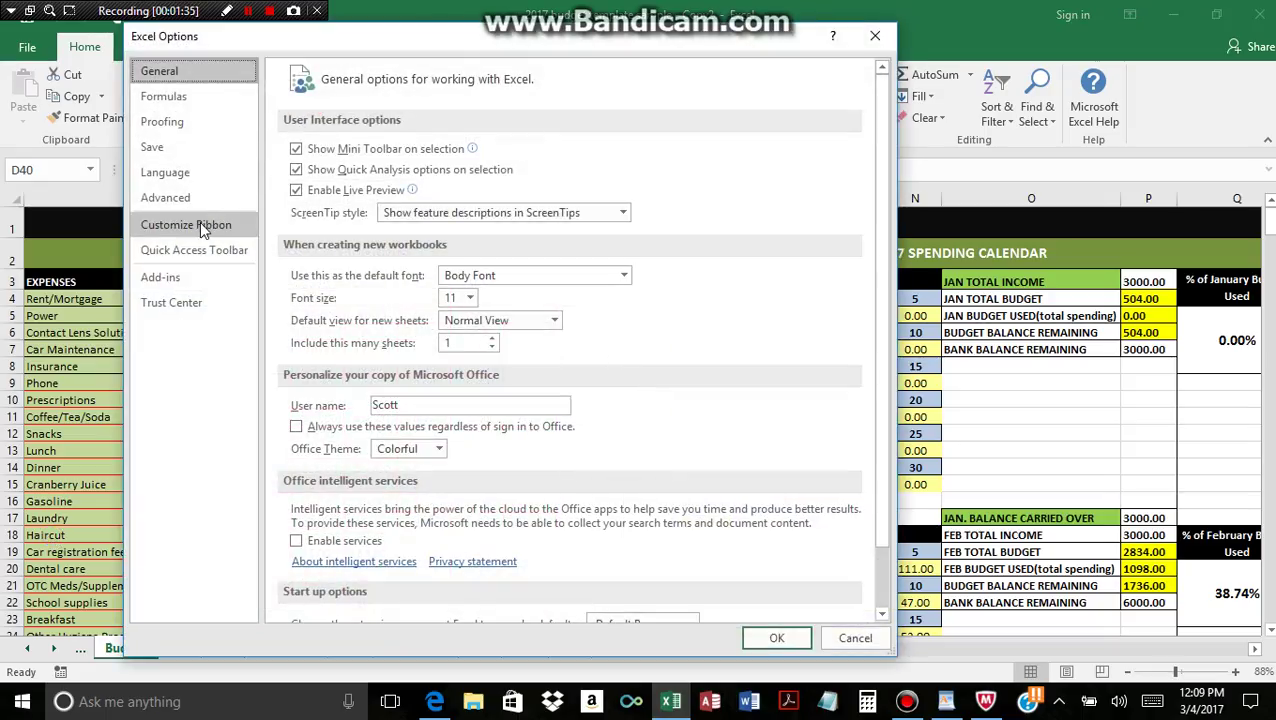
click(203, 227)
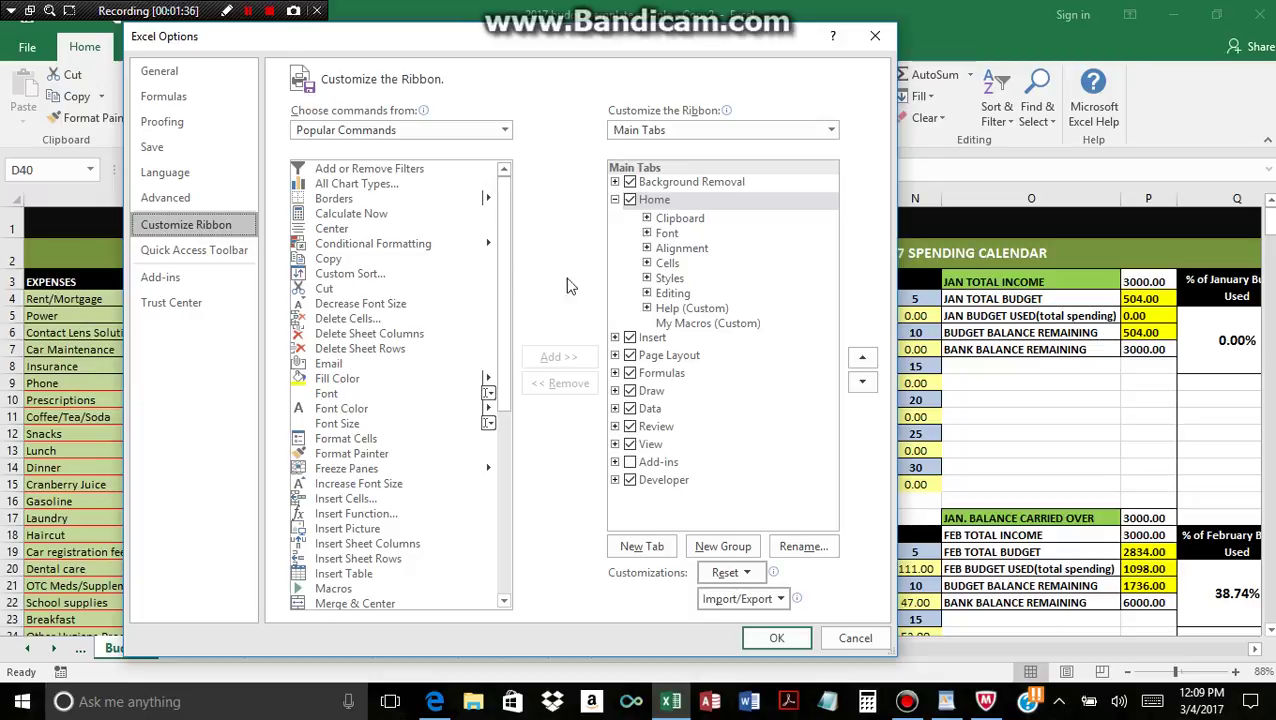
click(687, 326)
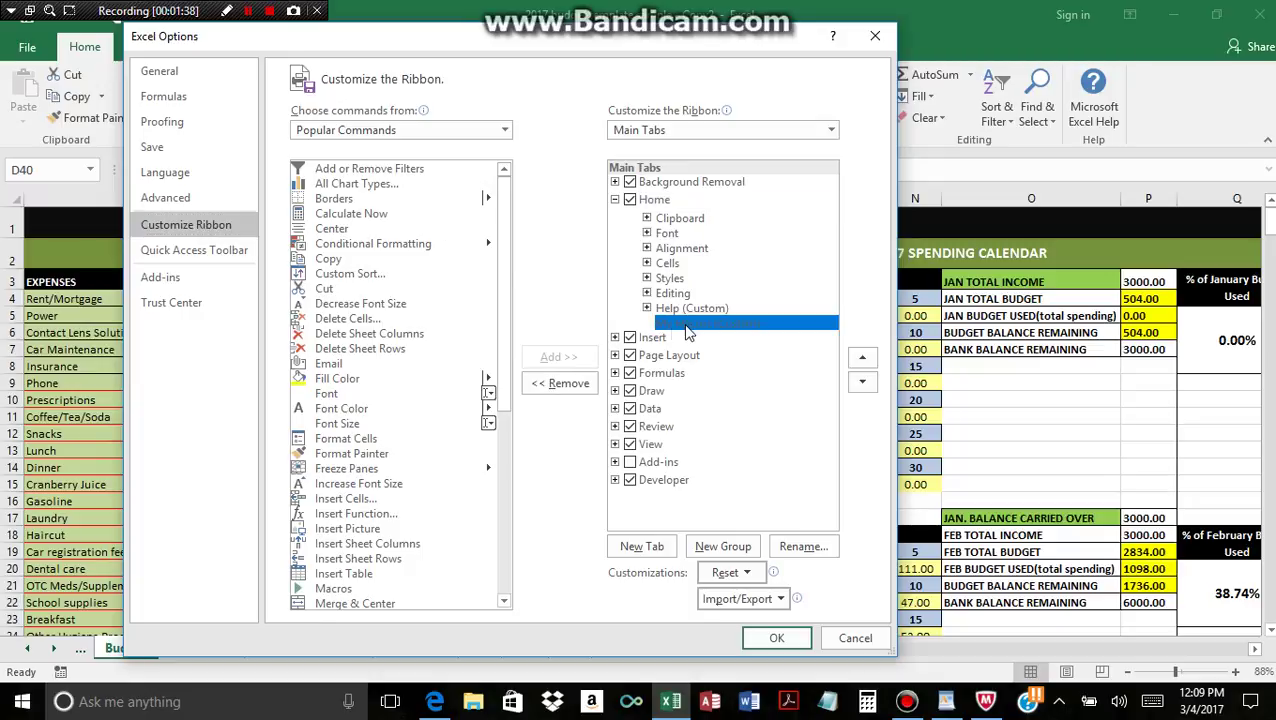
click(505, 131)
click(398, 203)
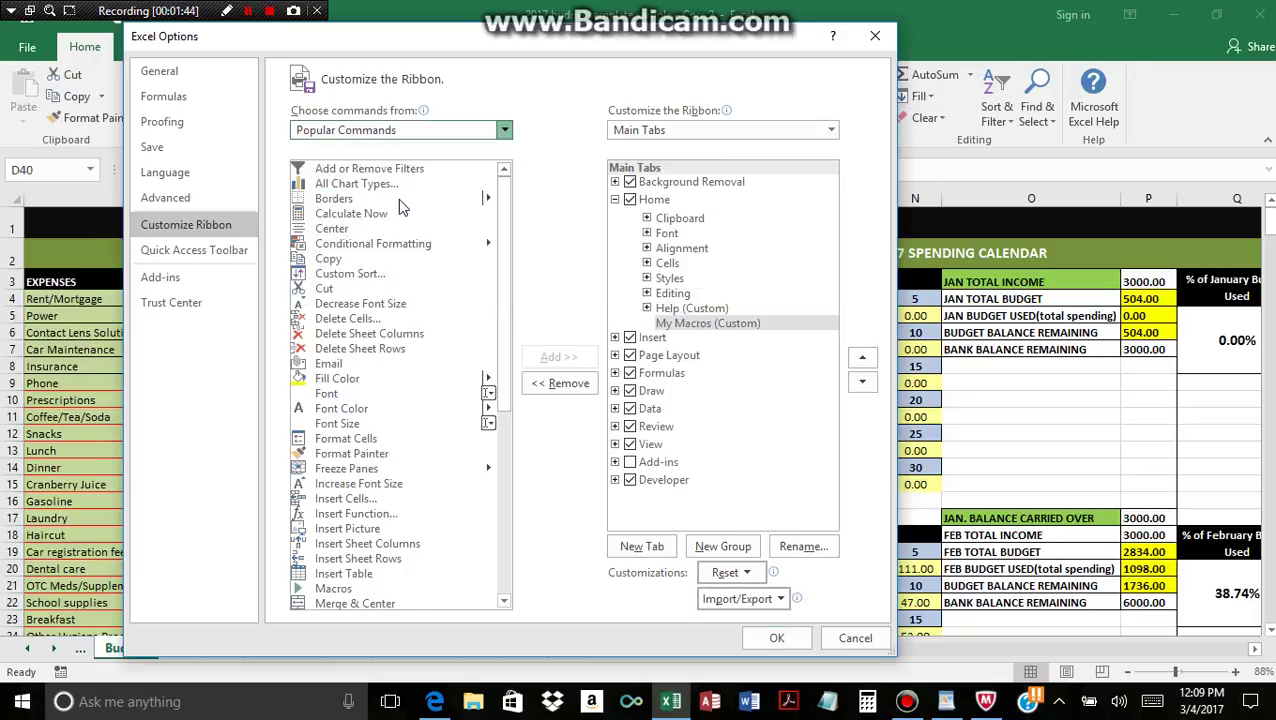
click(343, 170)
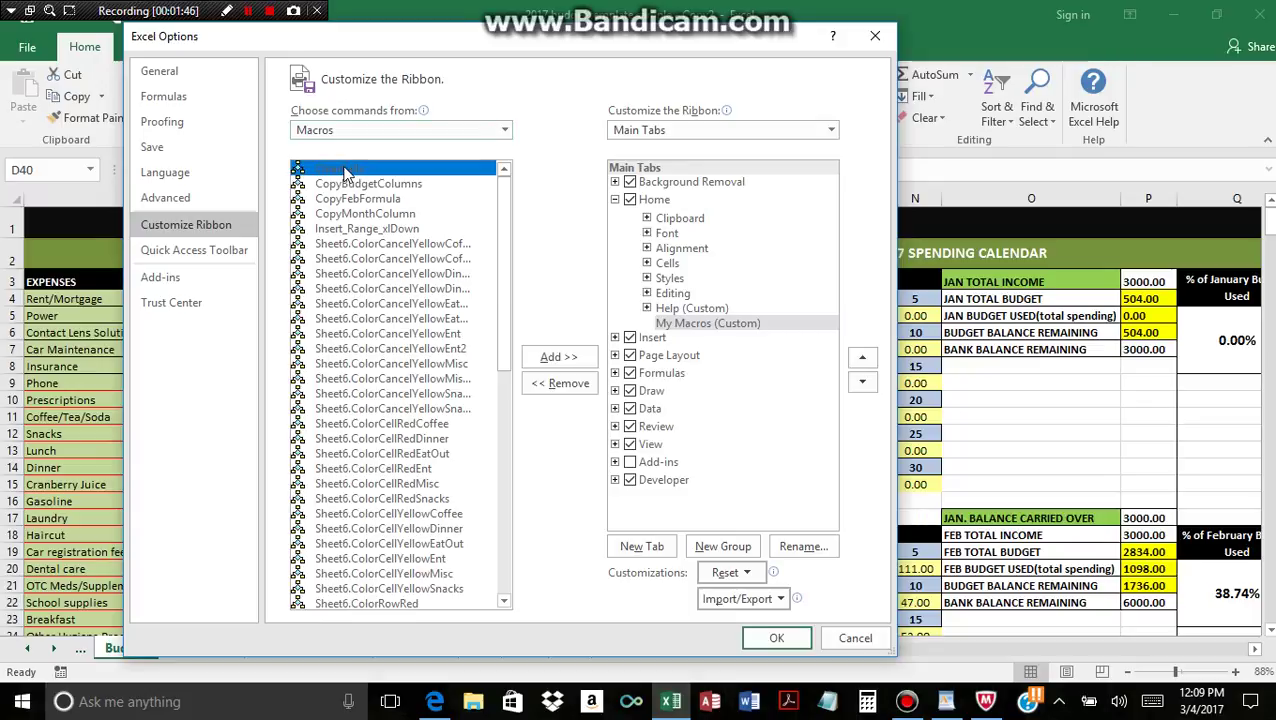
click(583, 364)
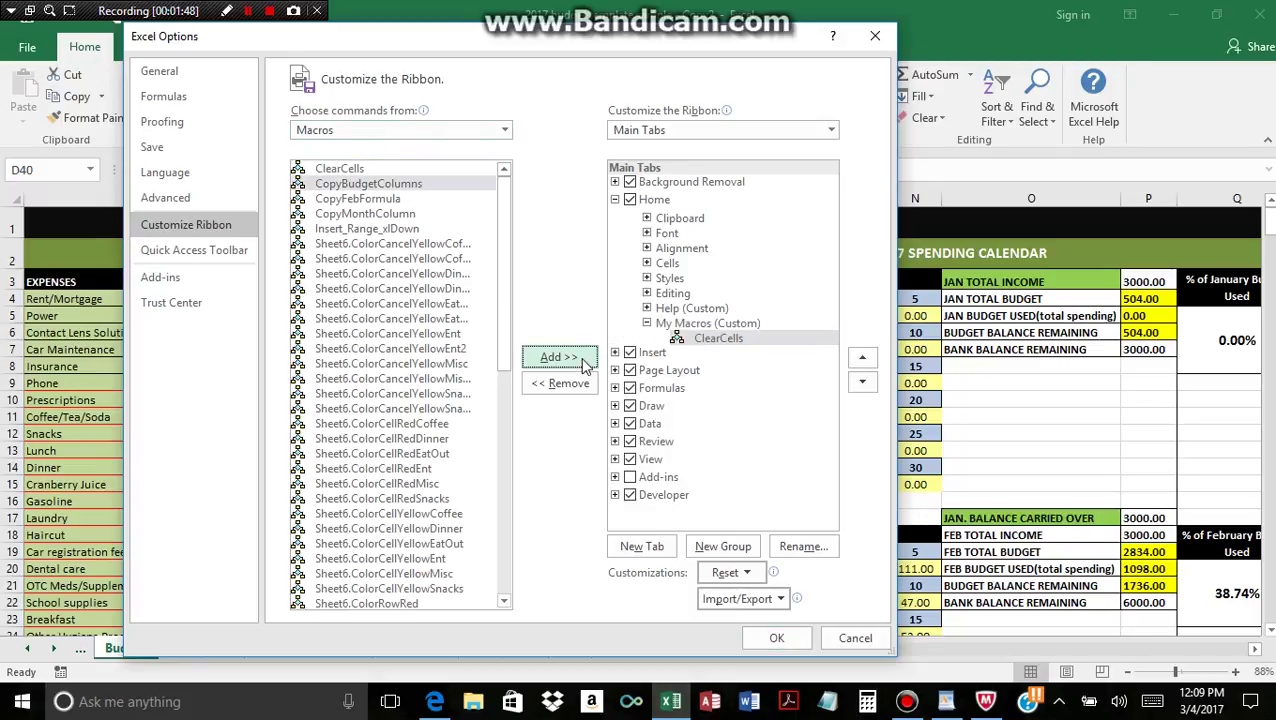
click(429, 184)
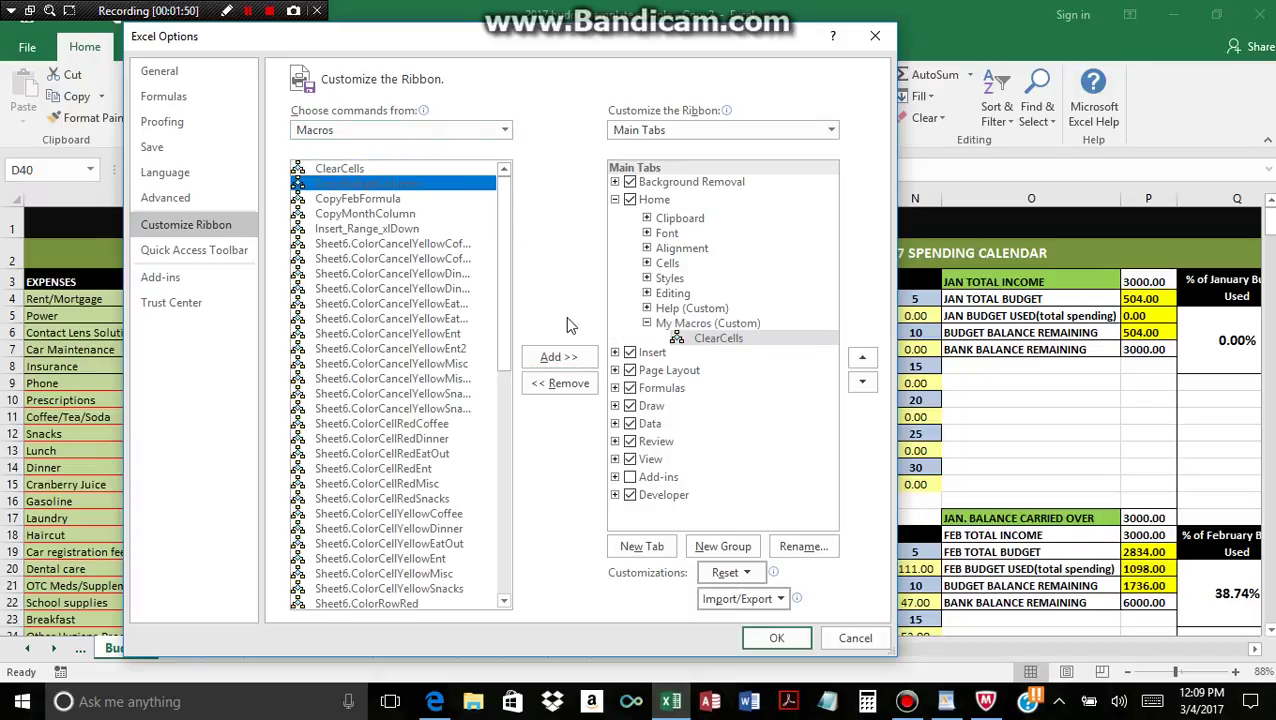
click(559, 358)
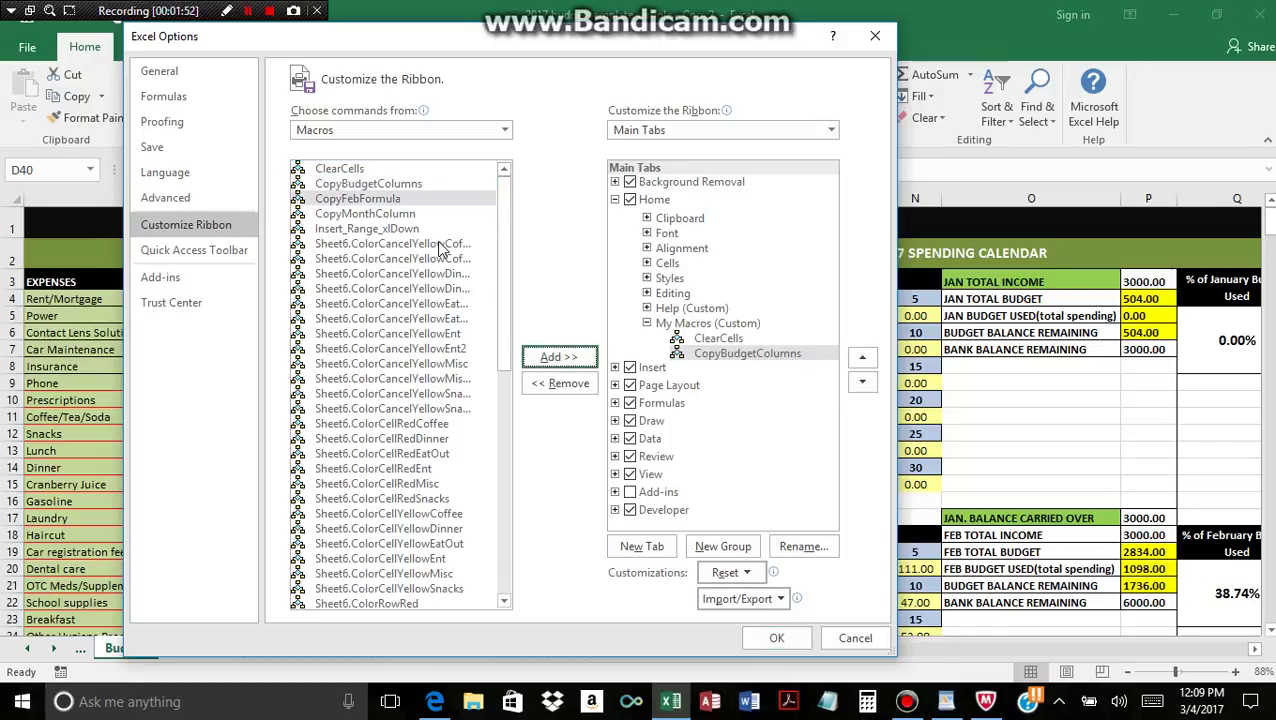
click(407, 214)
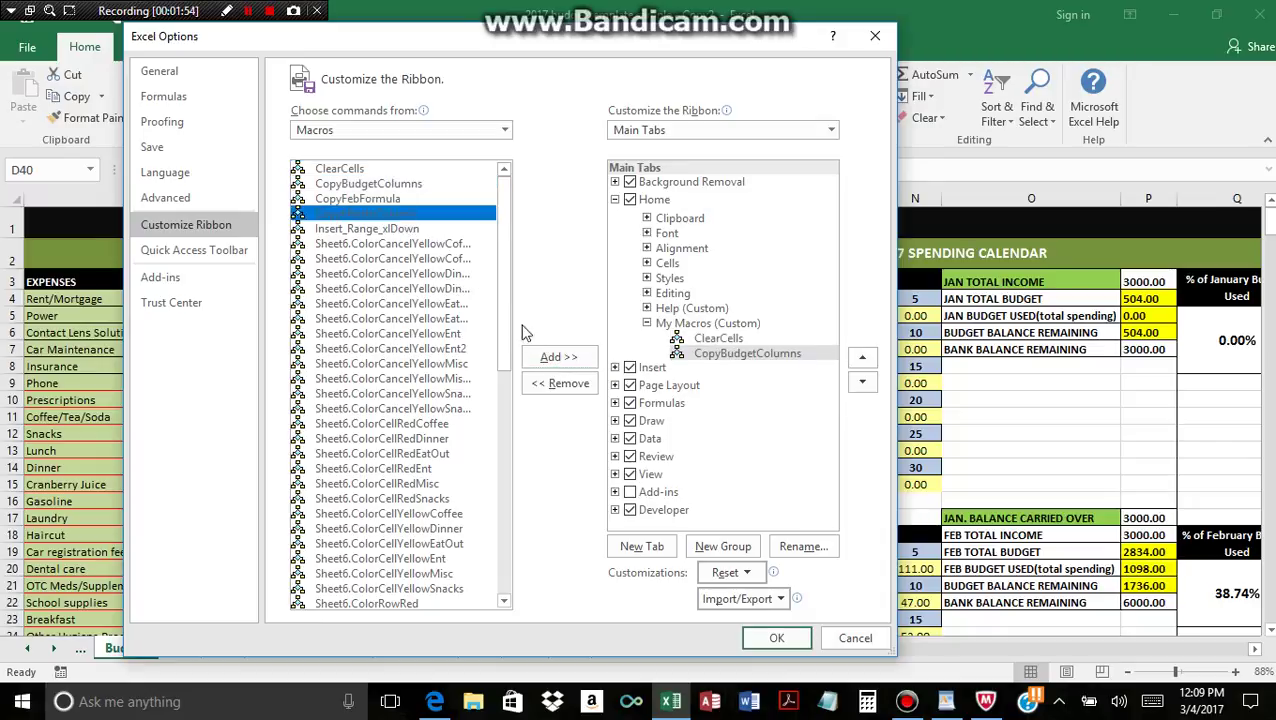
click(555, 360)
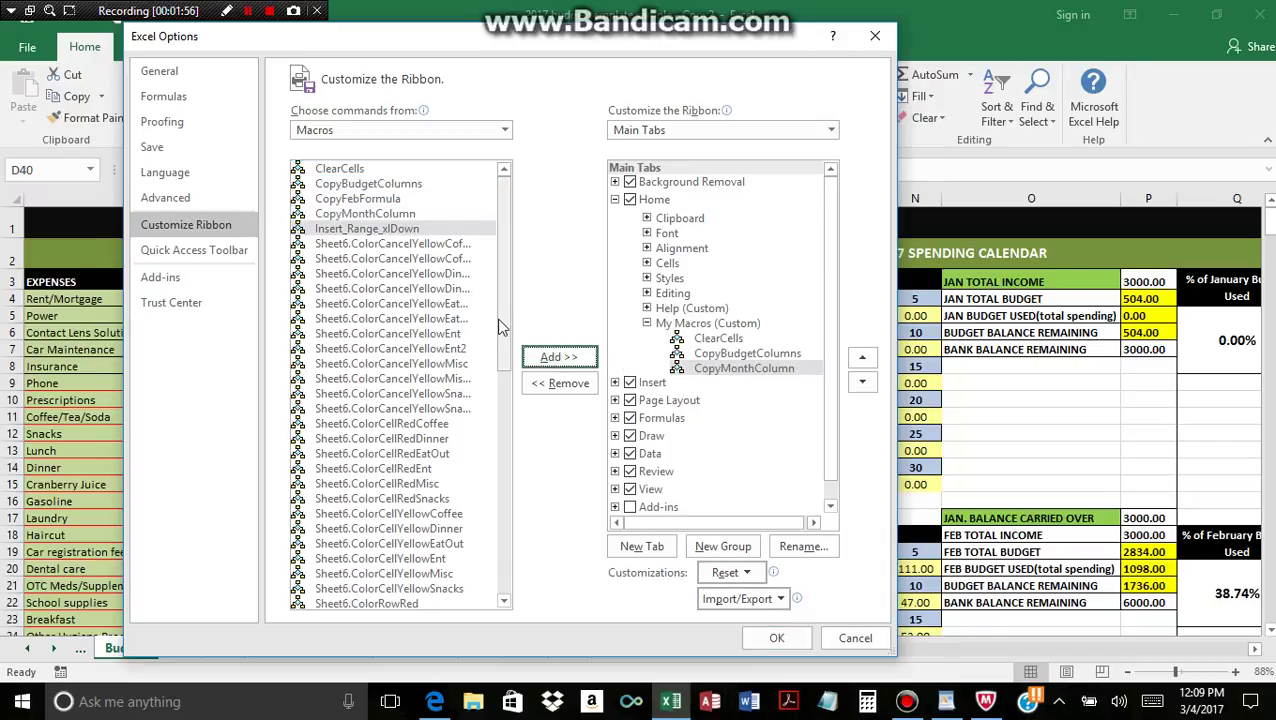
- Add the Sheet8.ReallocateMyMacros macro to the My Macros group
drag(504, 330, 513, 626)
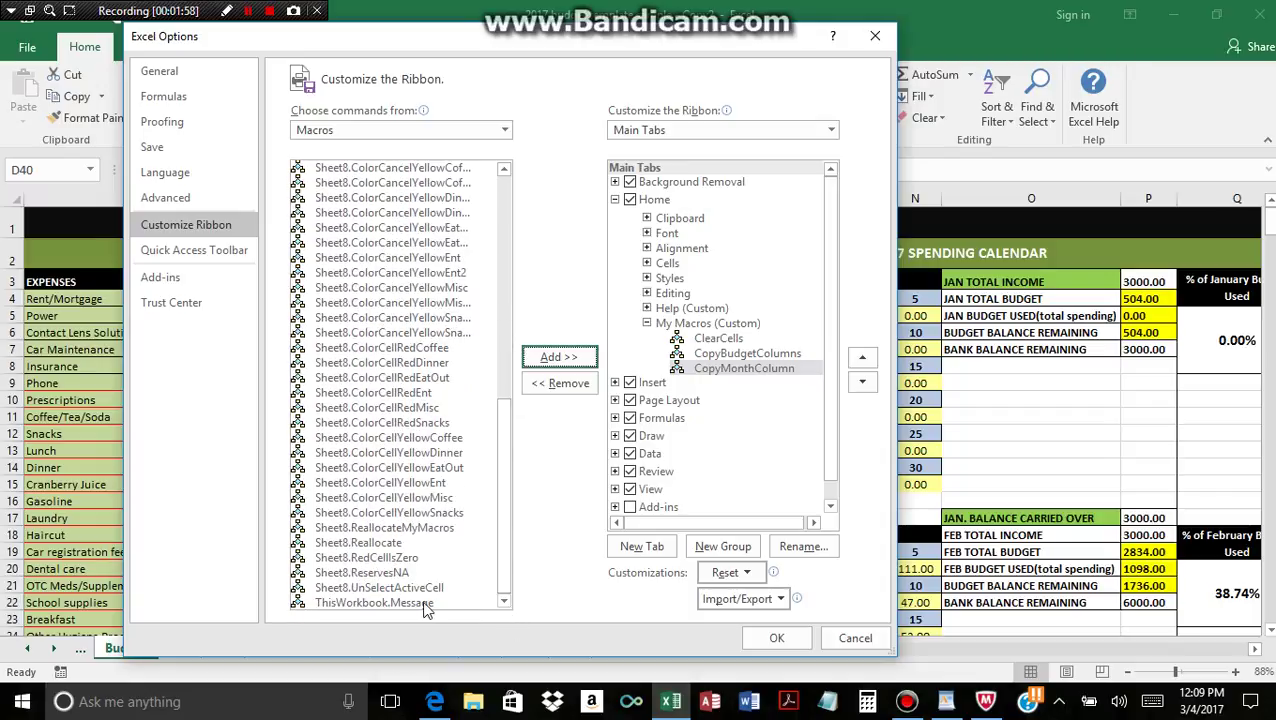
click(412, 529)
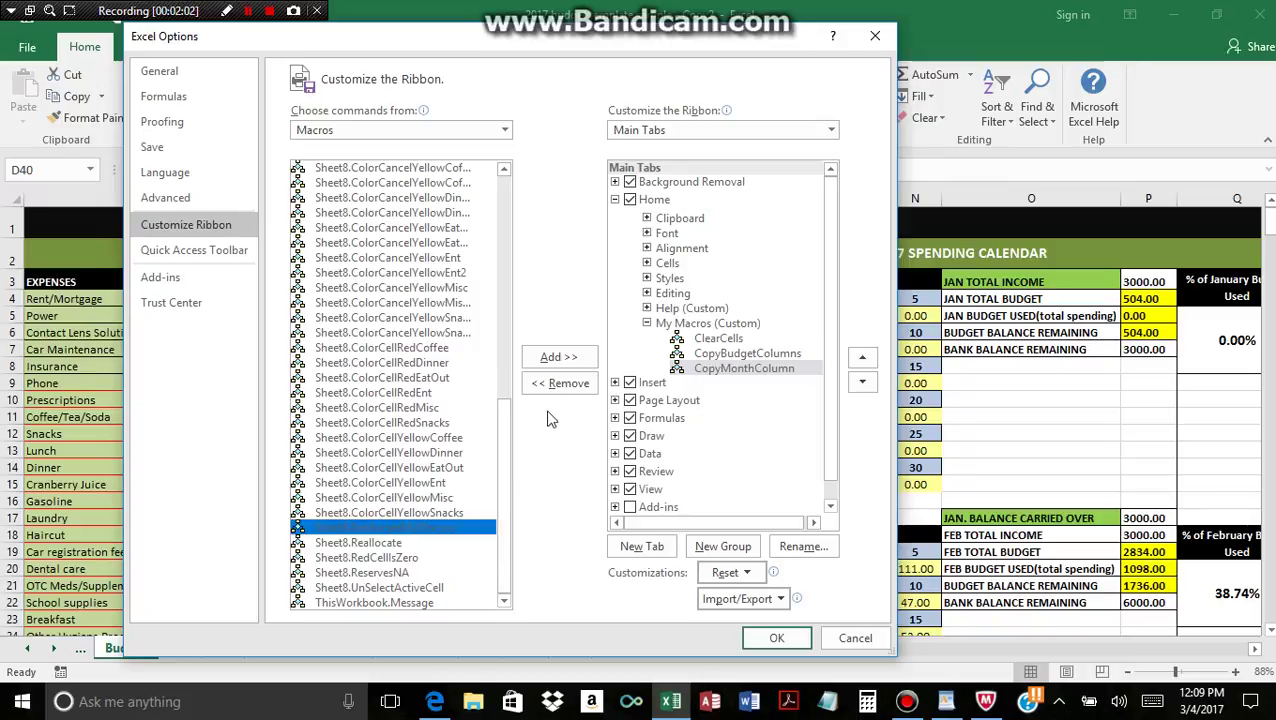
click(559, 357)
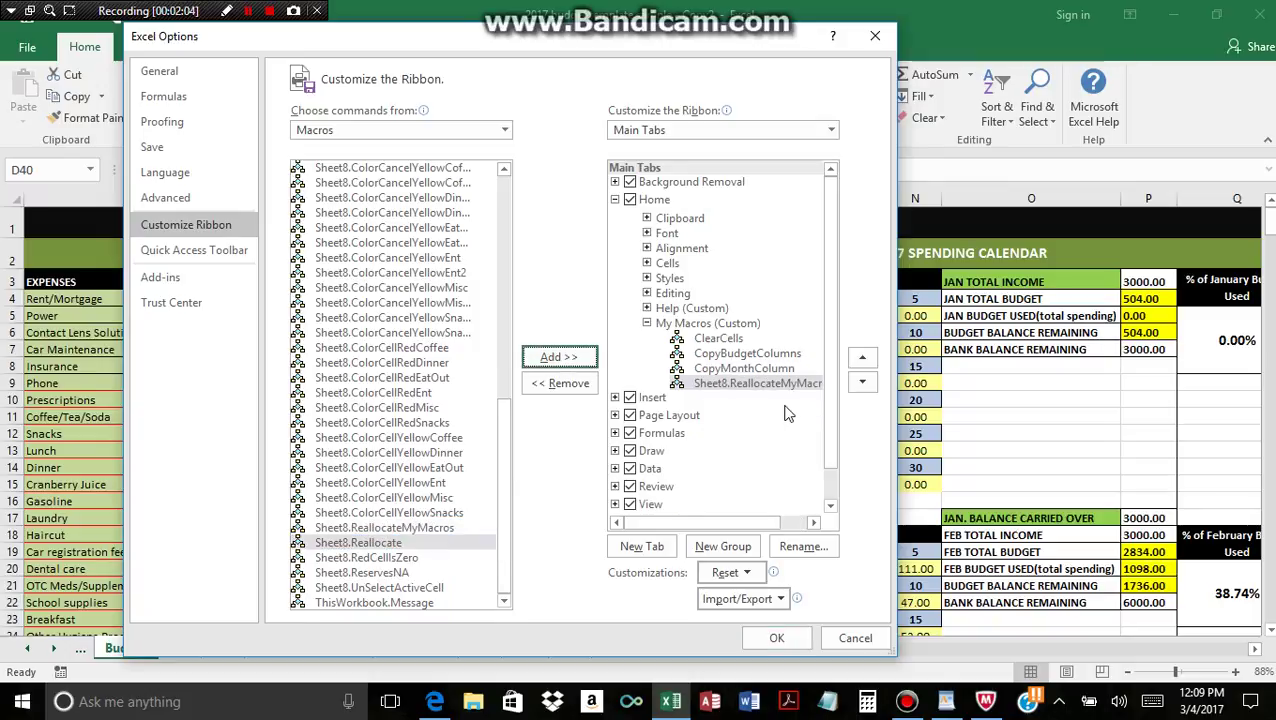
- Rename the Sheet8.ReallocateMyMacros entry as "Transfer Funds" and apply the ribbon customization
click(805, 549)
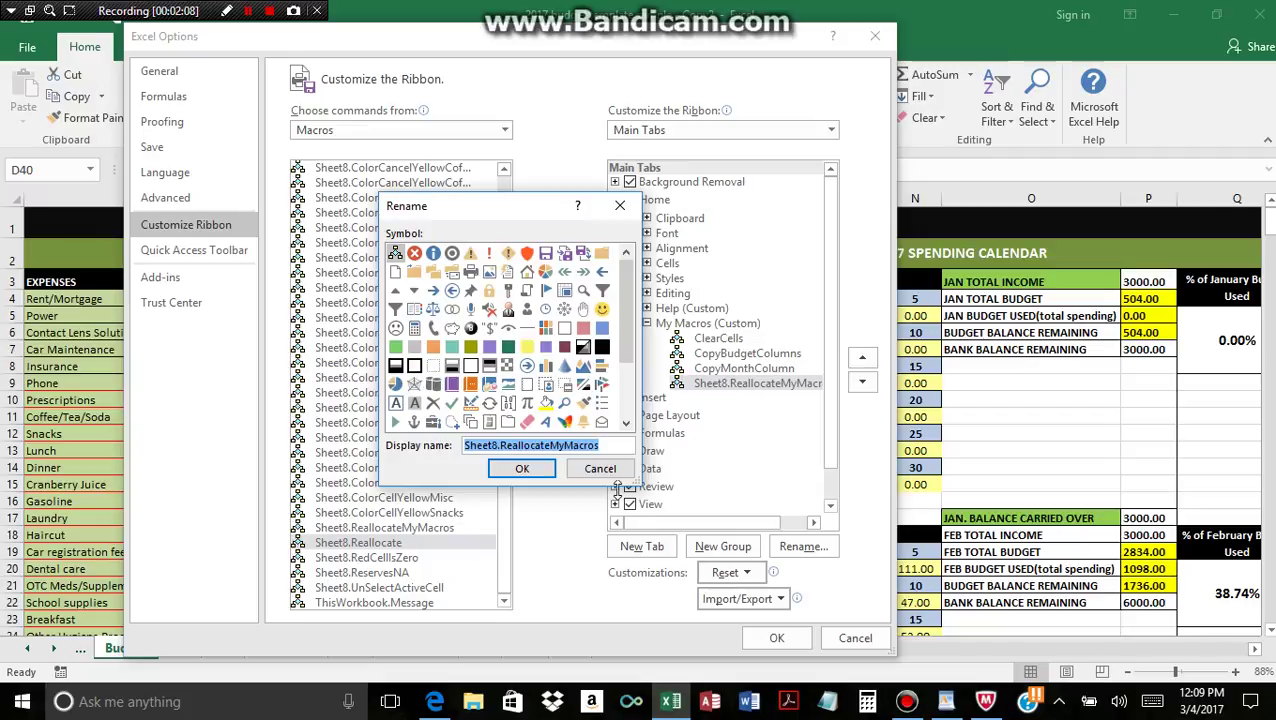
text(tRANSF)
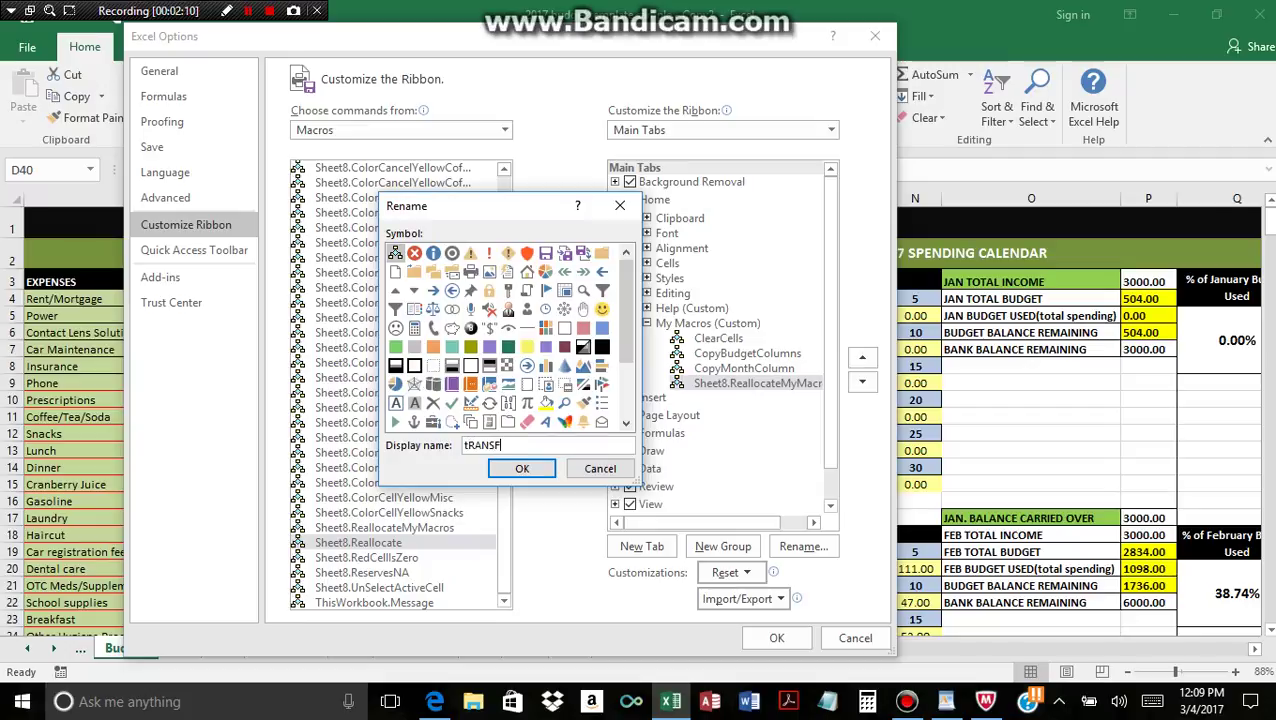
text(ER fUNDS)
key(BackSpace)
key(BackSpace)
key(BackSpace)
key(BackSpace)
key(BackSpace)
key(BackSpace)
key(BackSpace)
key(BackSpace)
key(BackSpace)
key(BackSpace)
key(BackSpace)
key(BackSpace)
key(BackSpace)
text(Trans)
click(523, 469)
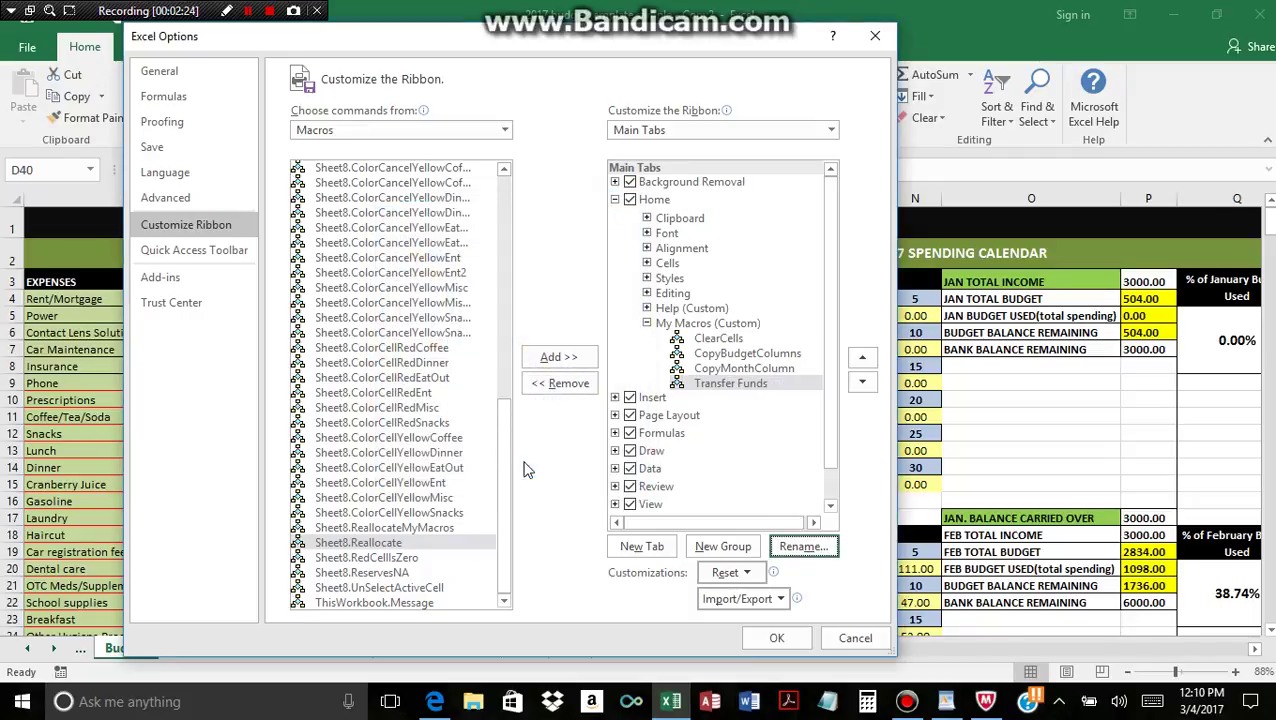
click(776, 638)
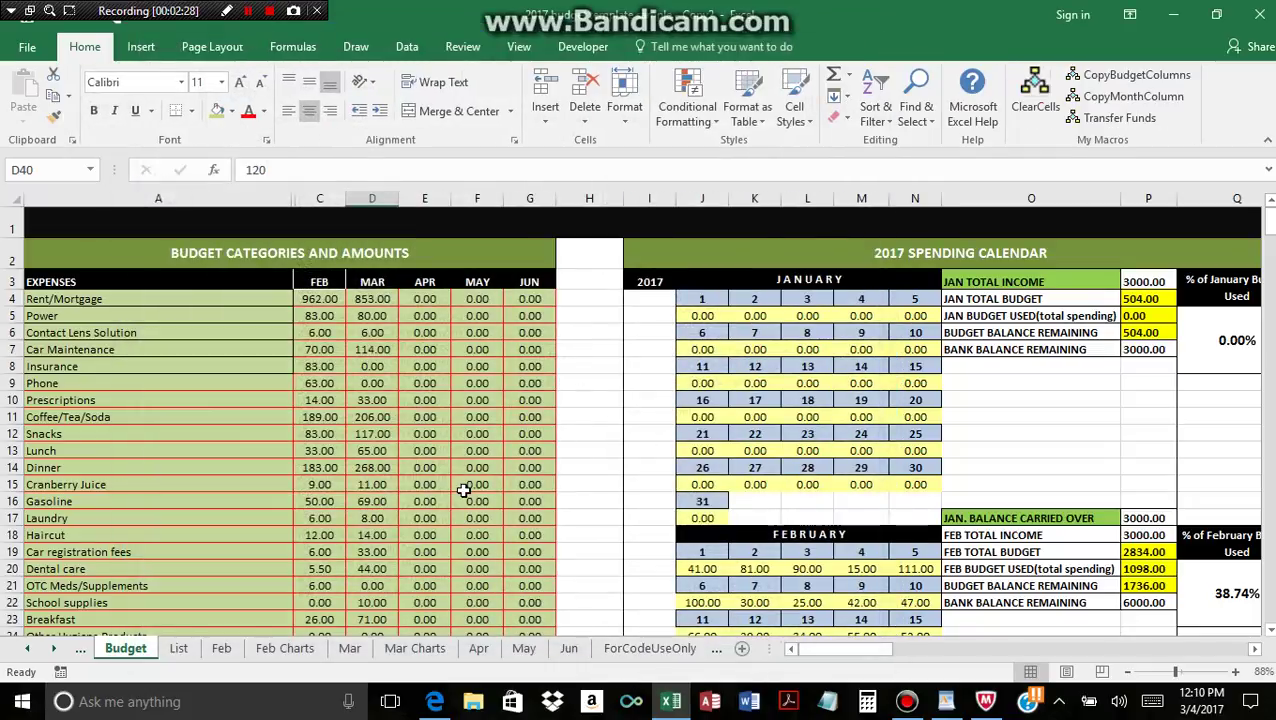
- Check the "After pressing Enter, move selection" setting in the advanced editing options, and close the options
click(28, 50)
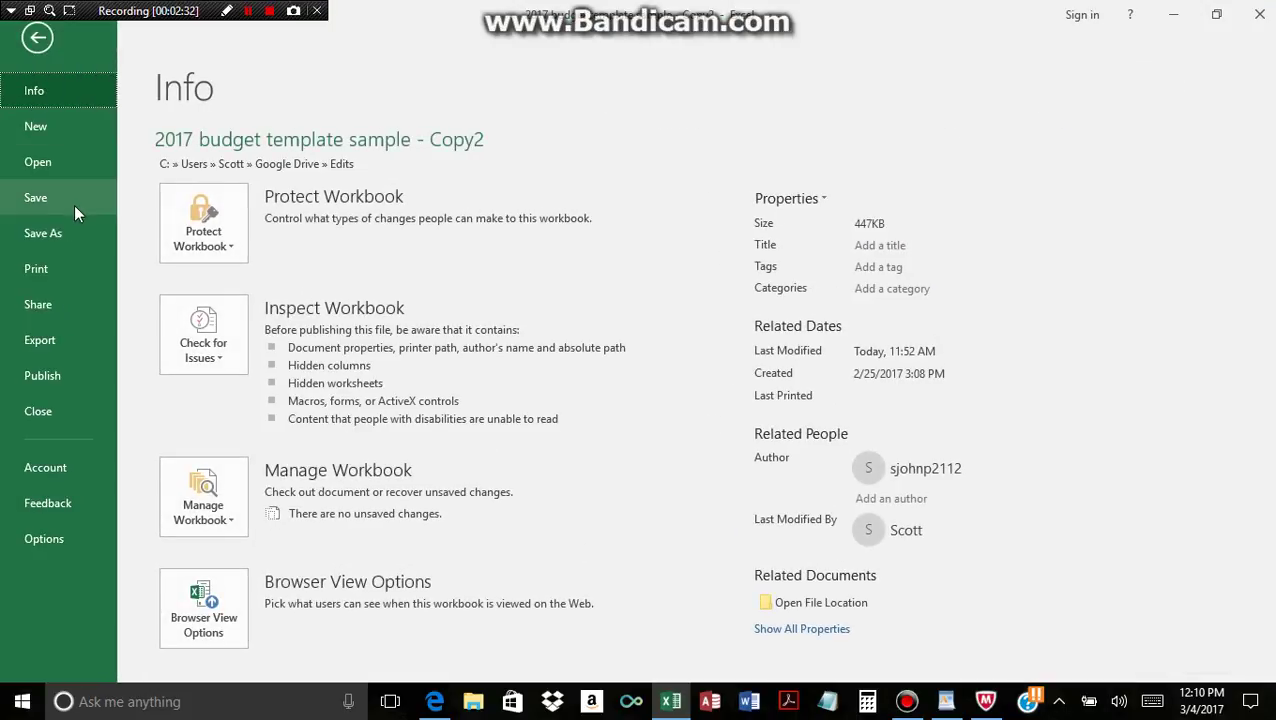
click(45, 538)
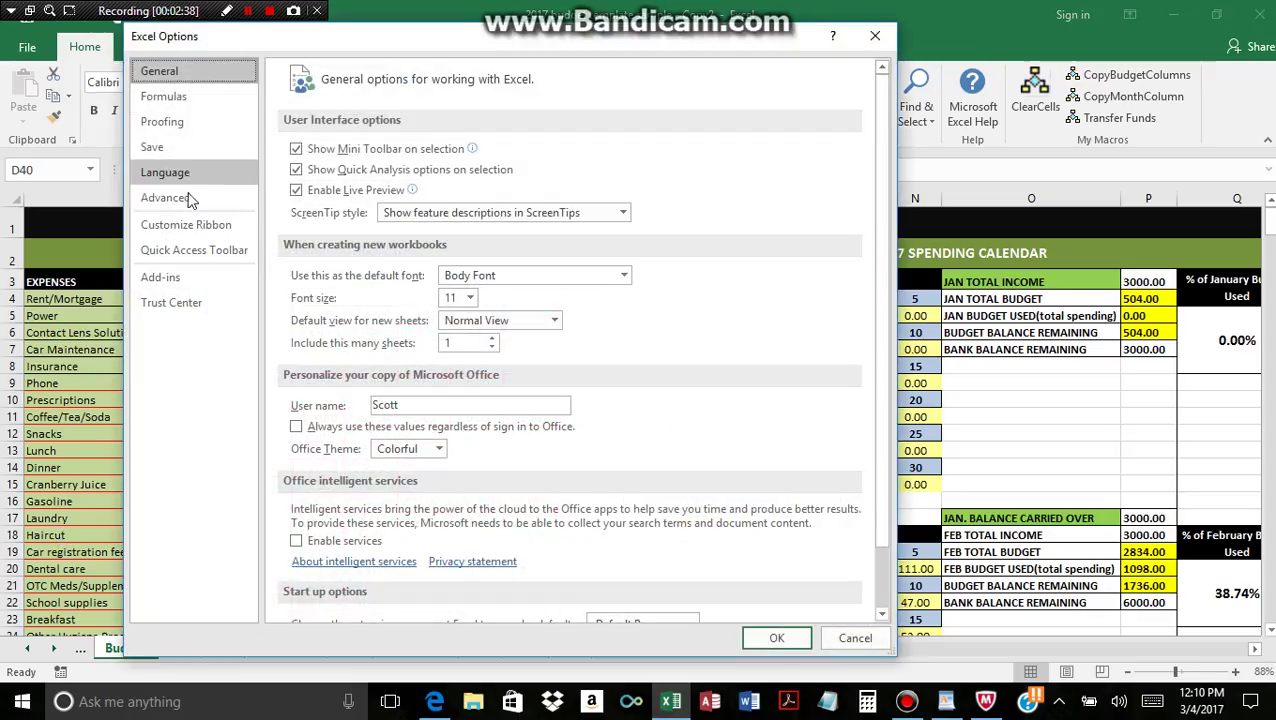
click(193, 204)
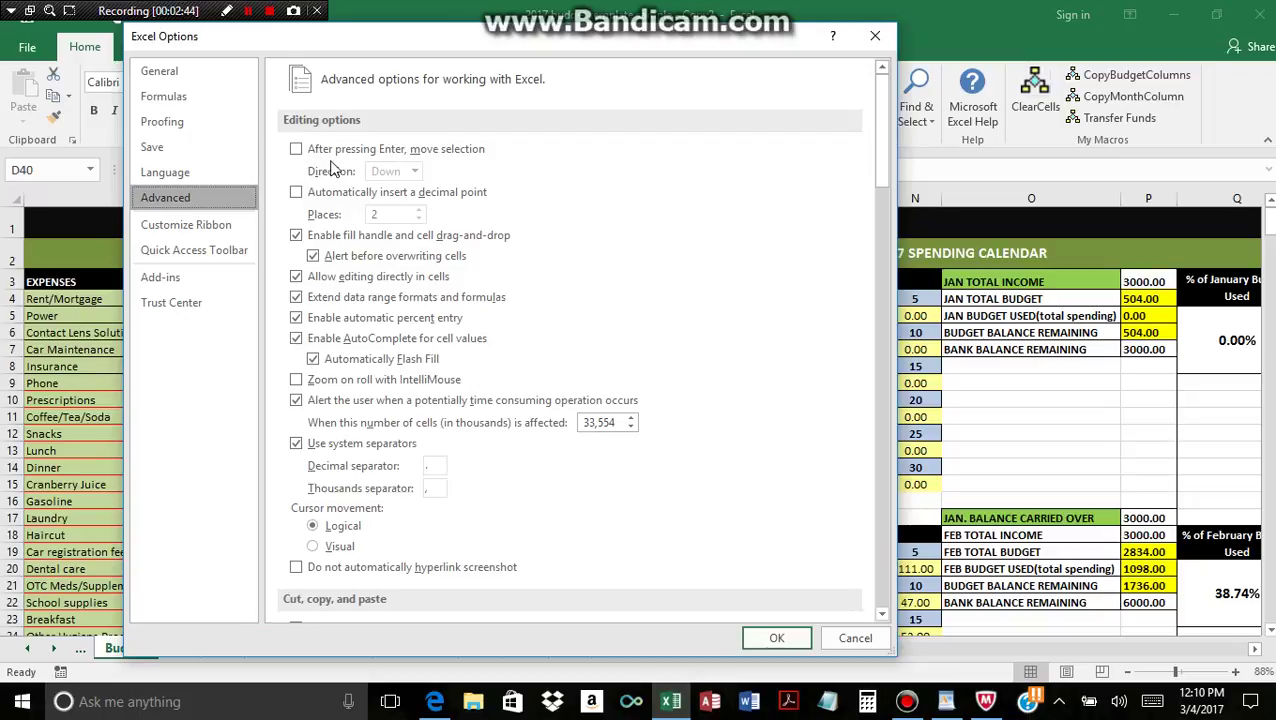
click(781, 638)
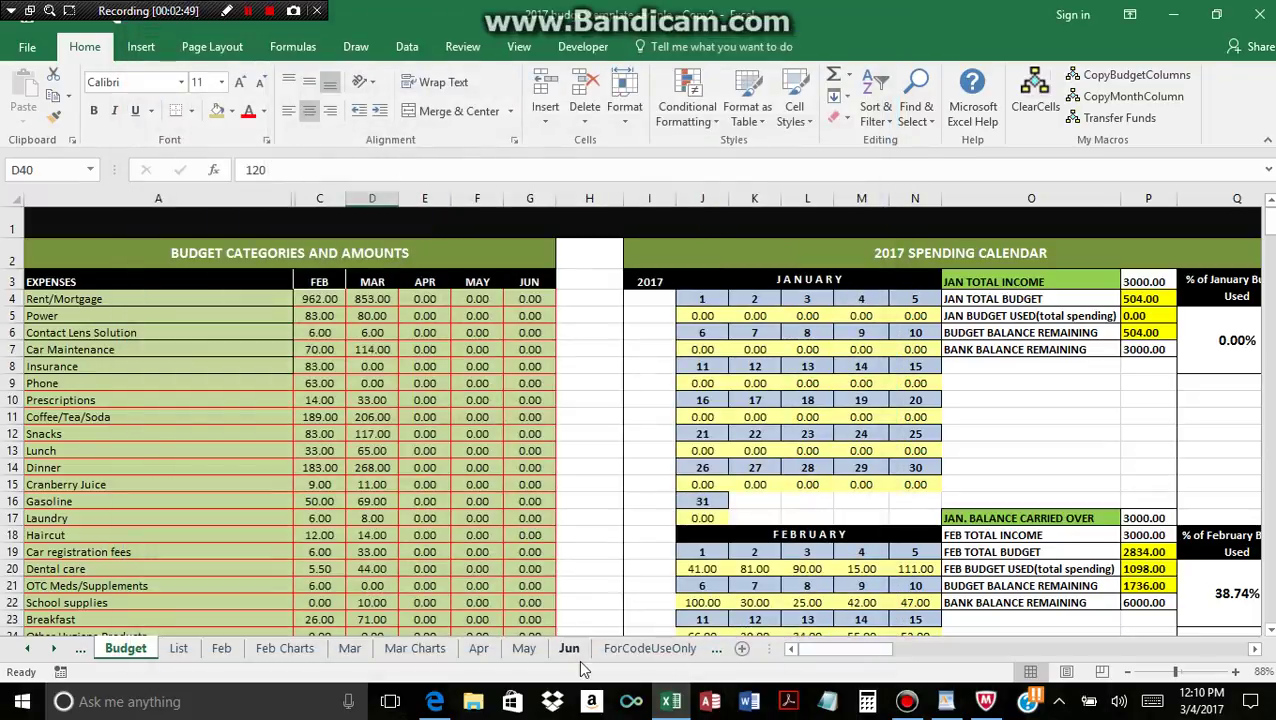
- On the Mar sheet, enter 4 as the Entertainment expense for 22-Mar and dismiss the budget alerts
click(350, 649)
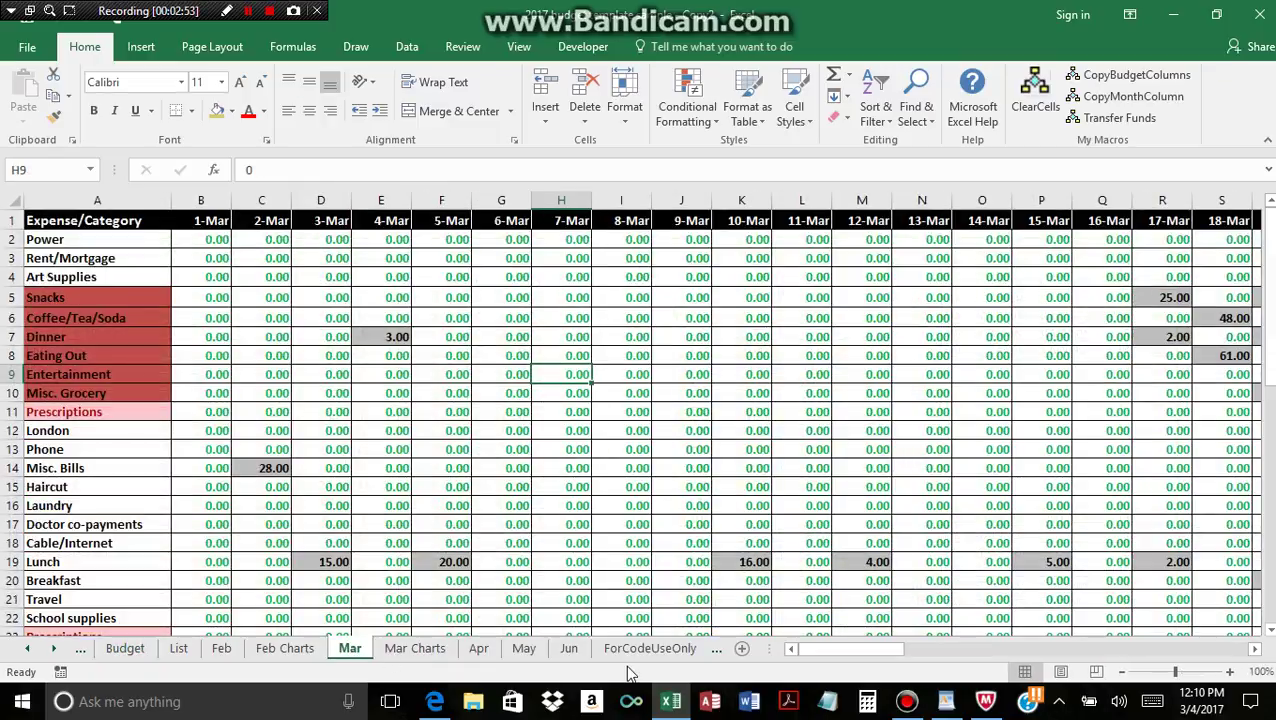
drag(806, 648, 908, 652)
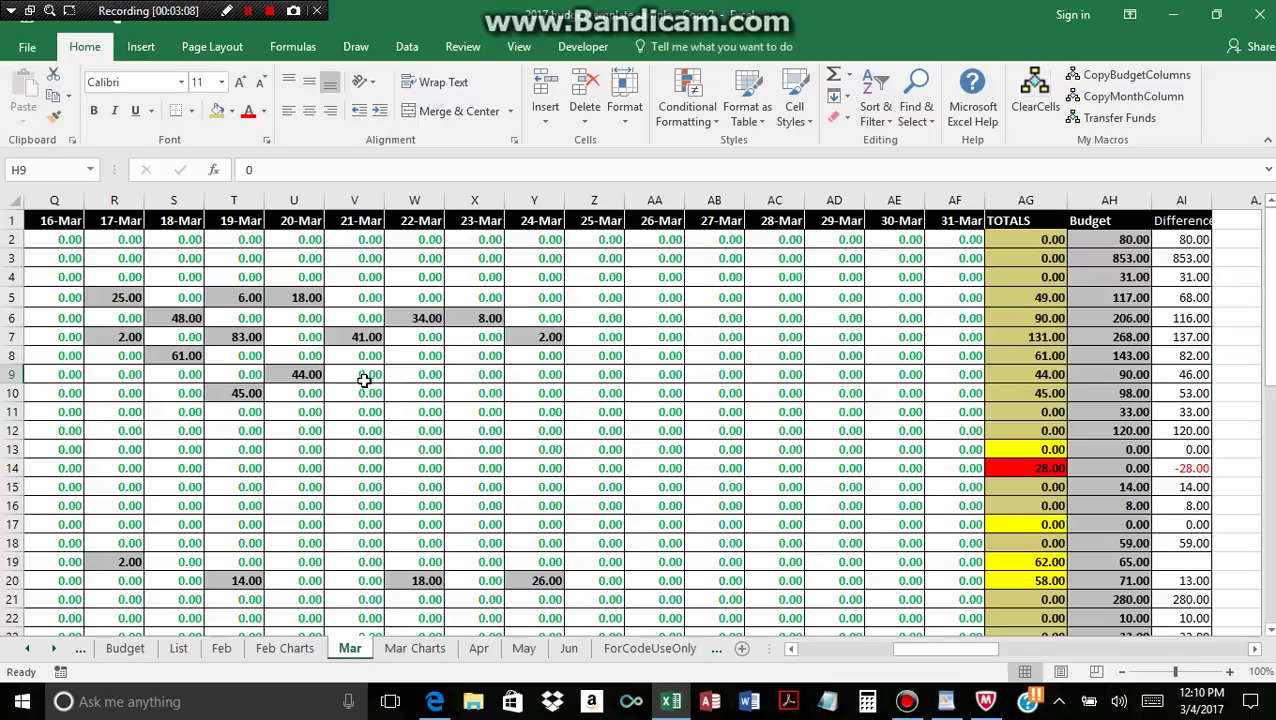
click(395, 377)
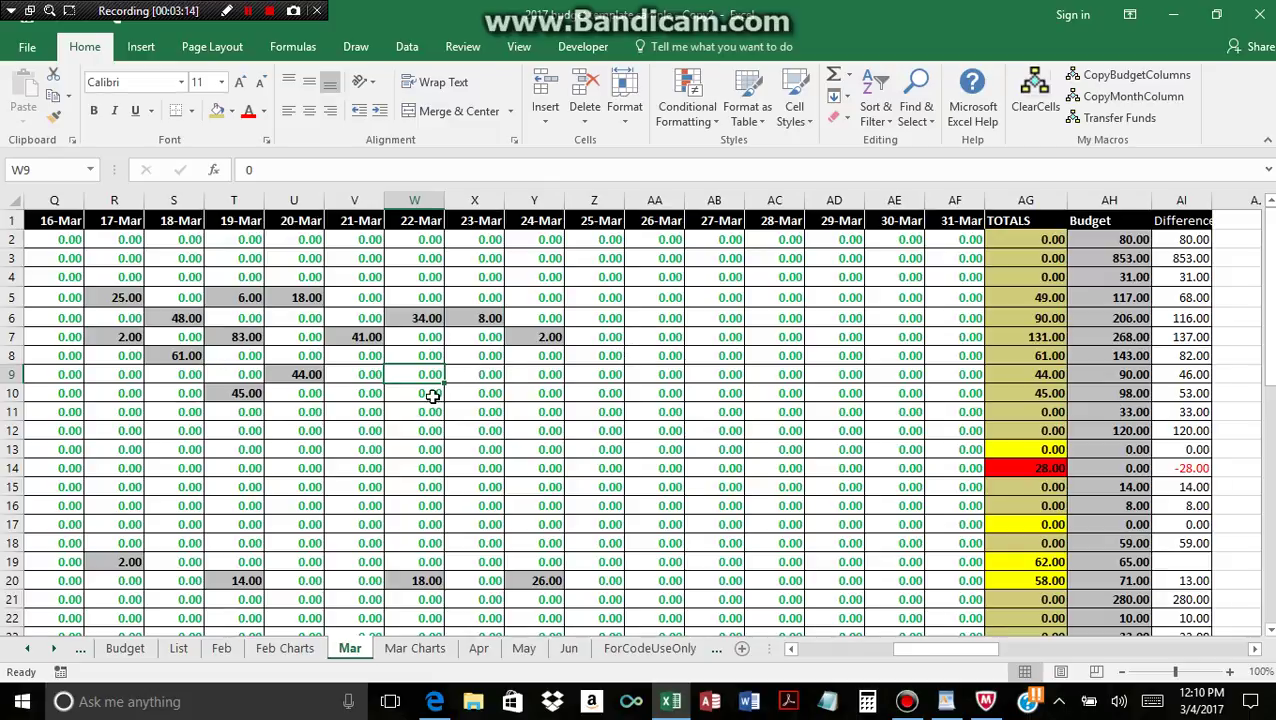
text(4)
key(Return)
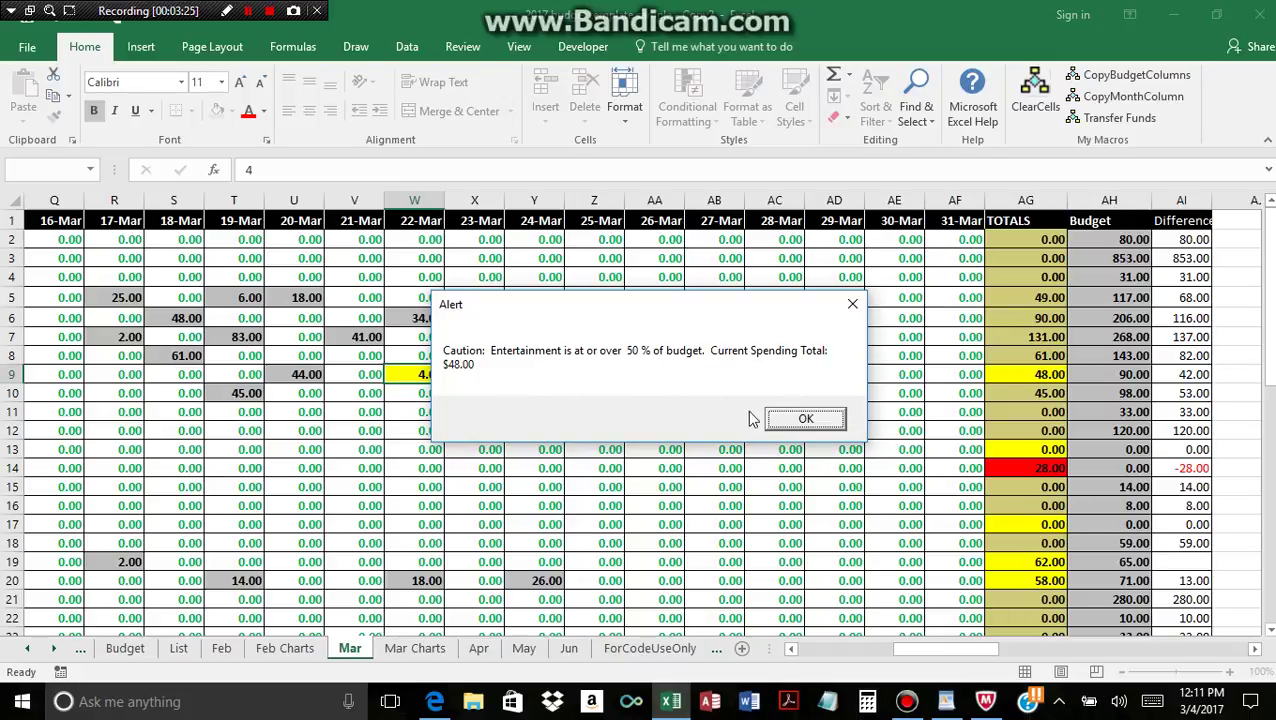
click(800, 423)
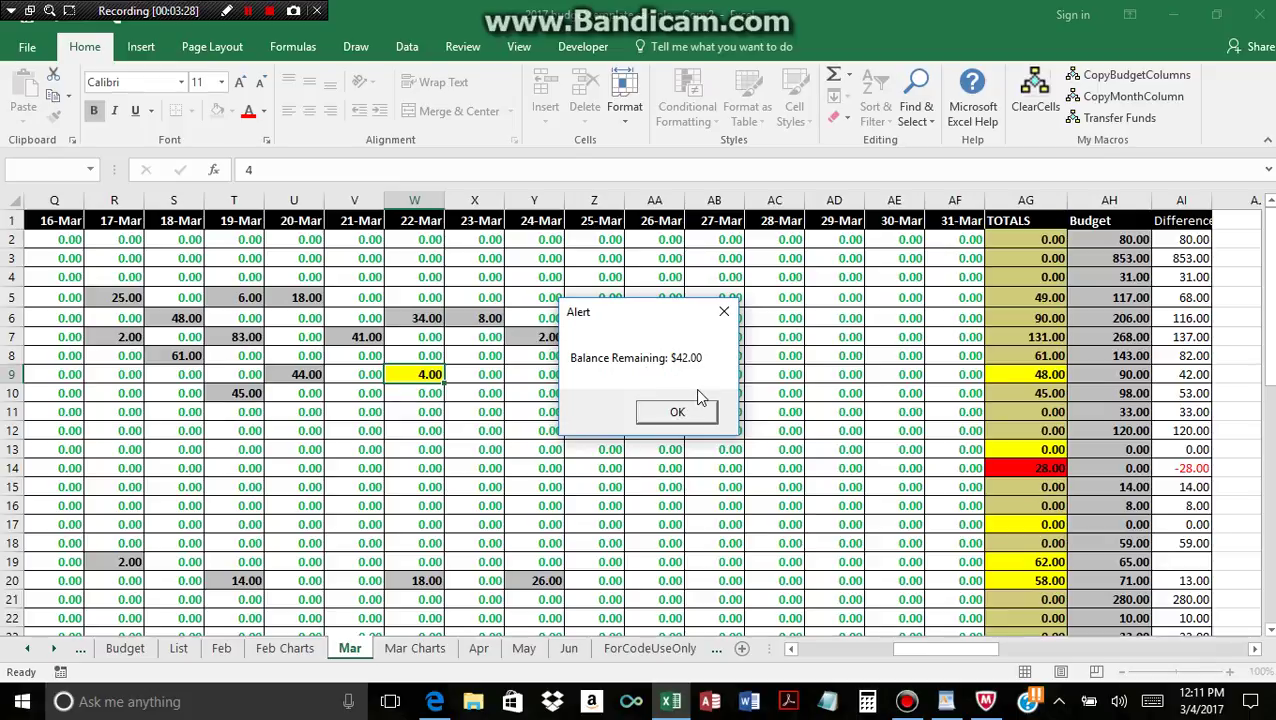
click(678, 414)
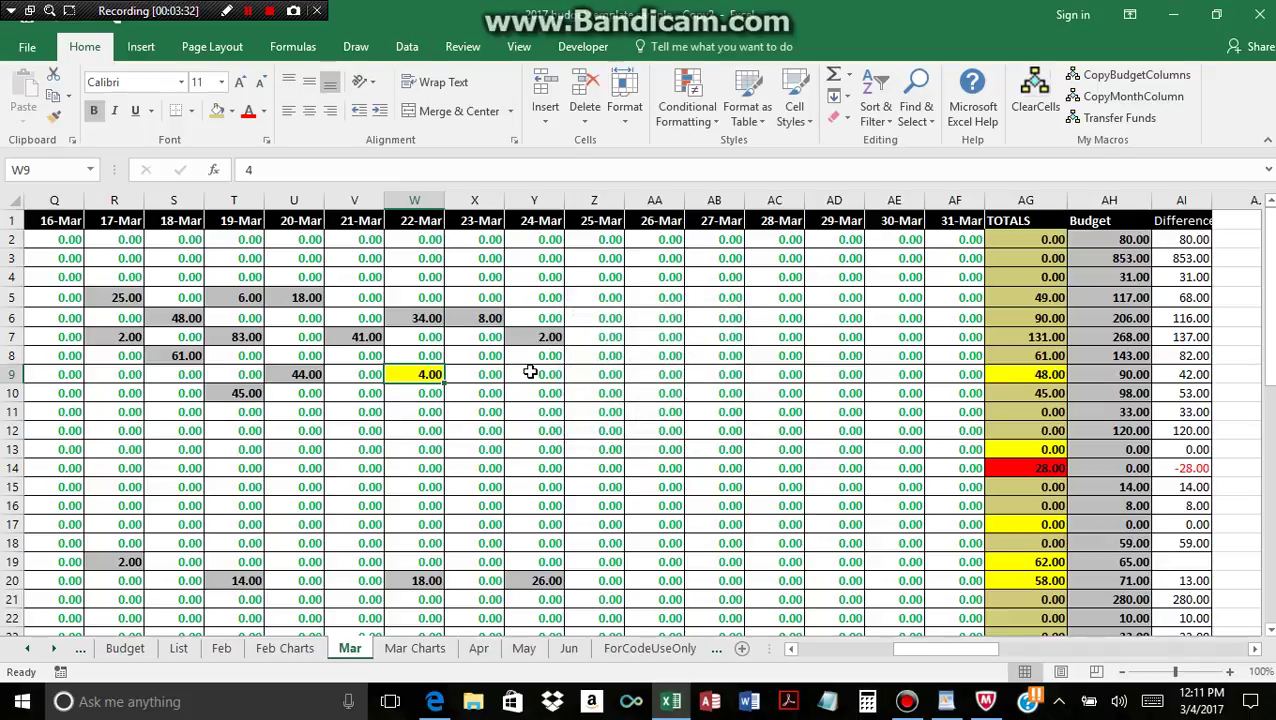
- Try to clear the March sheet's cells with the ClearCells macro and dismiss its message
click(640, 301)
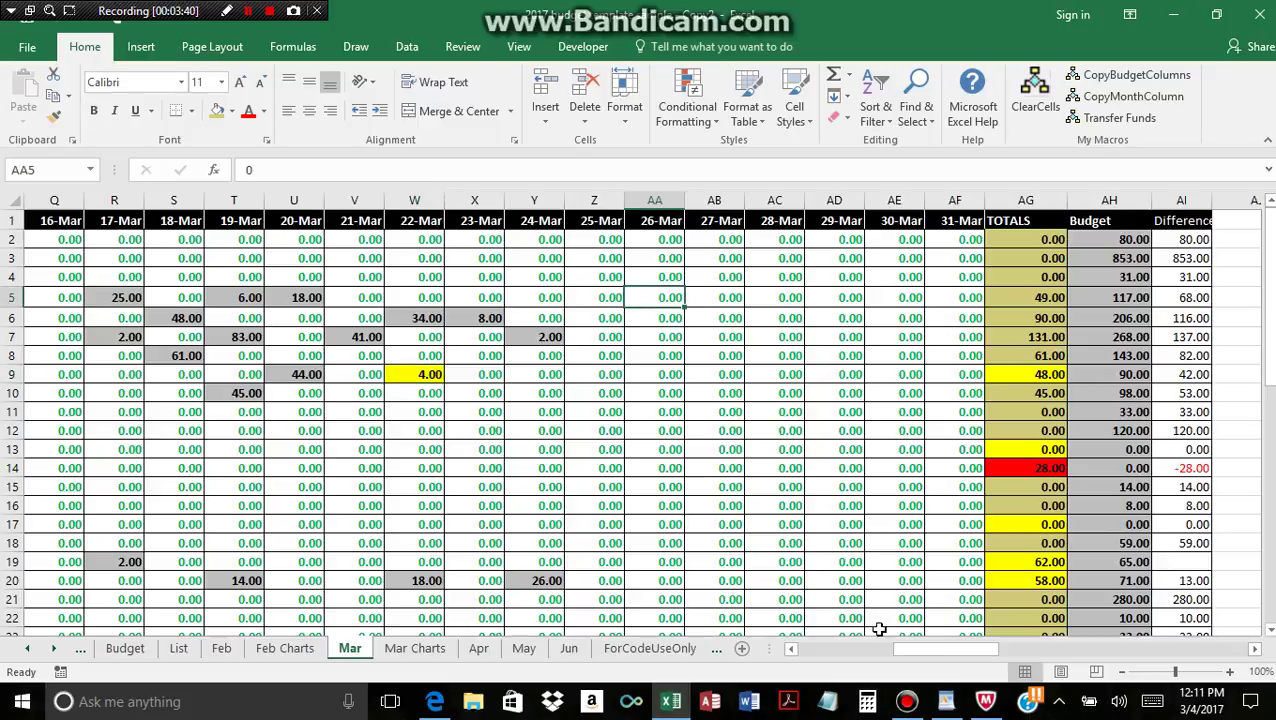
drag(910, 654, 928, 655)
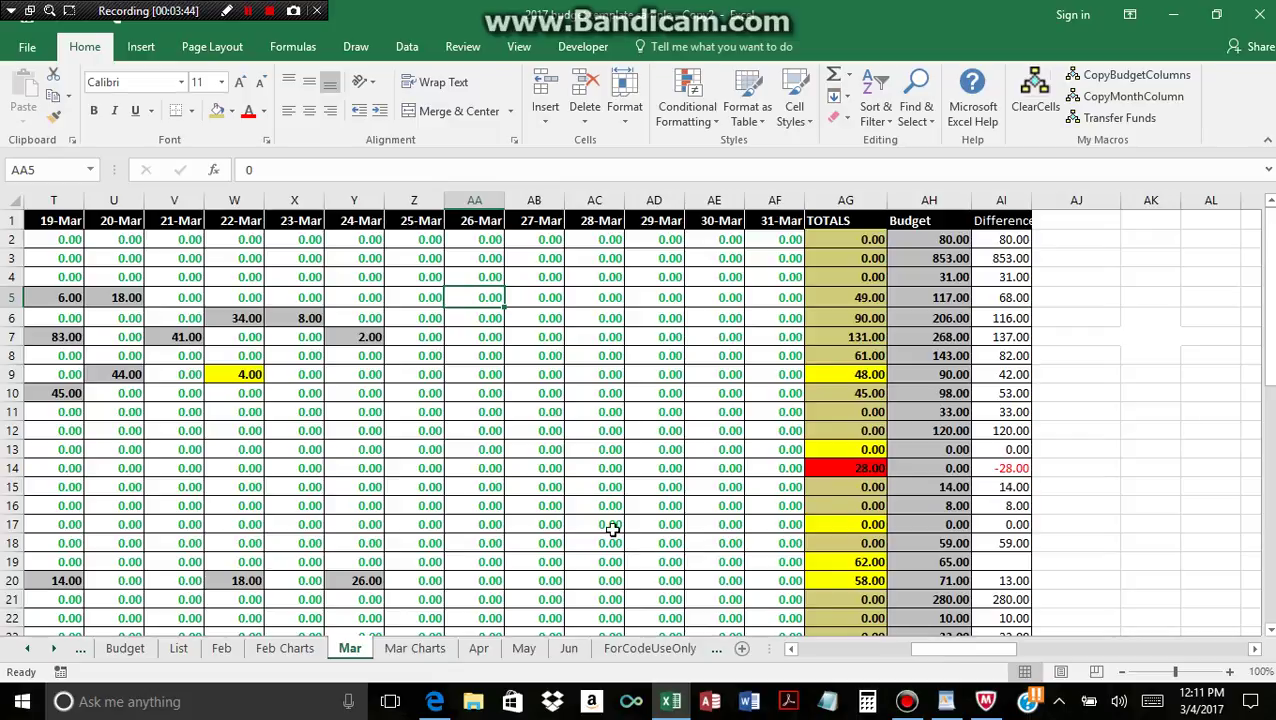
mouse_move(930, 652)
mouse_down()
mouse_move(1096, 648)
mouse_move(906, 649)
mouse_up()
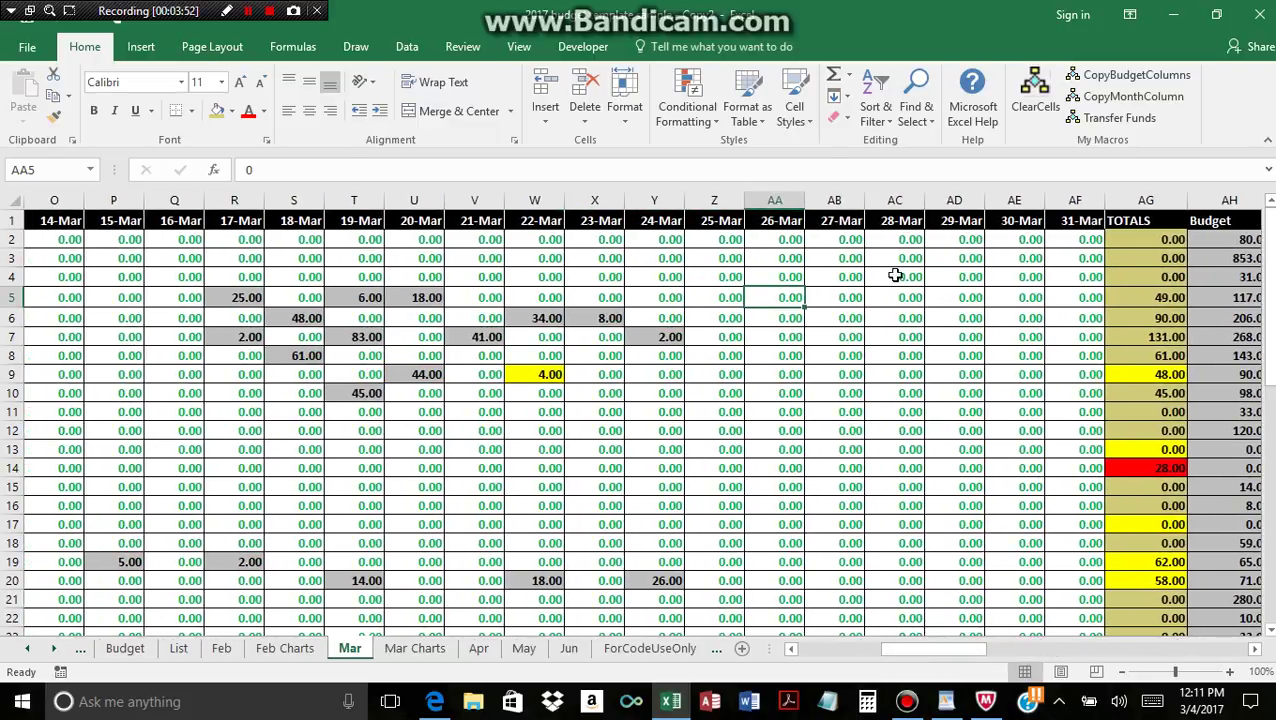
click(1033, 92)
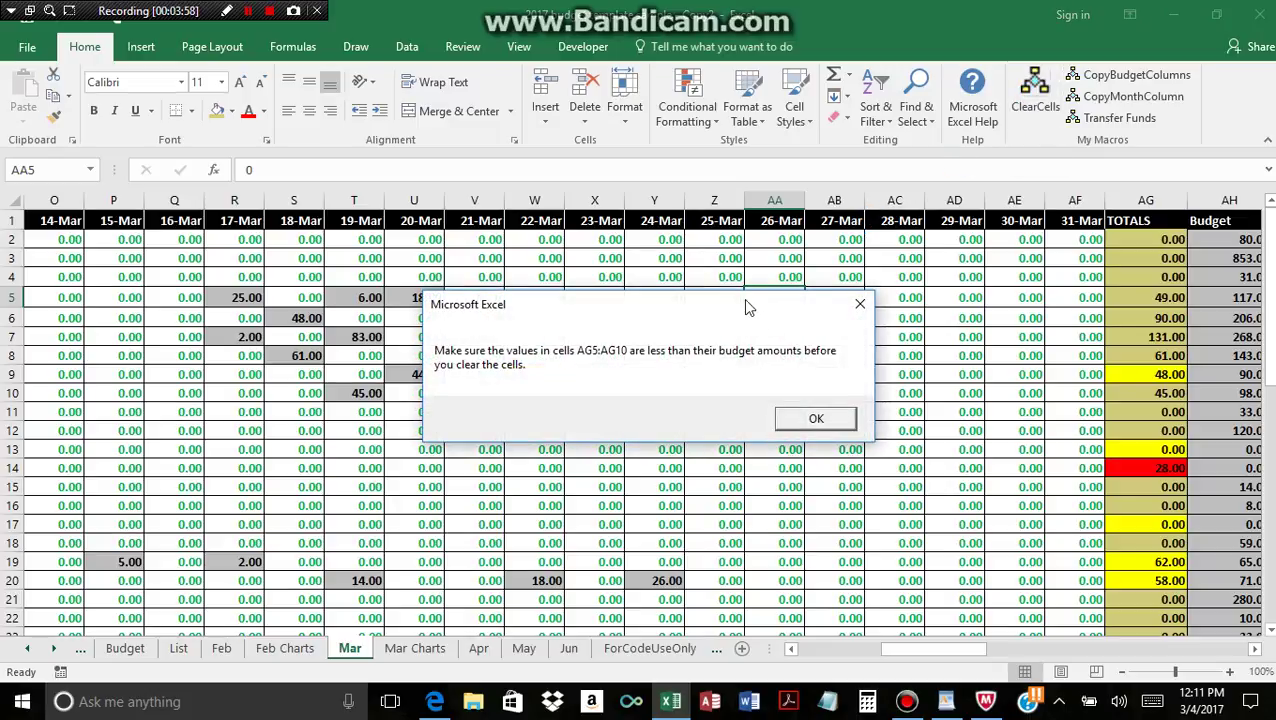
drag(743, 298, 608, 55)
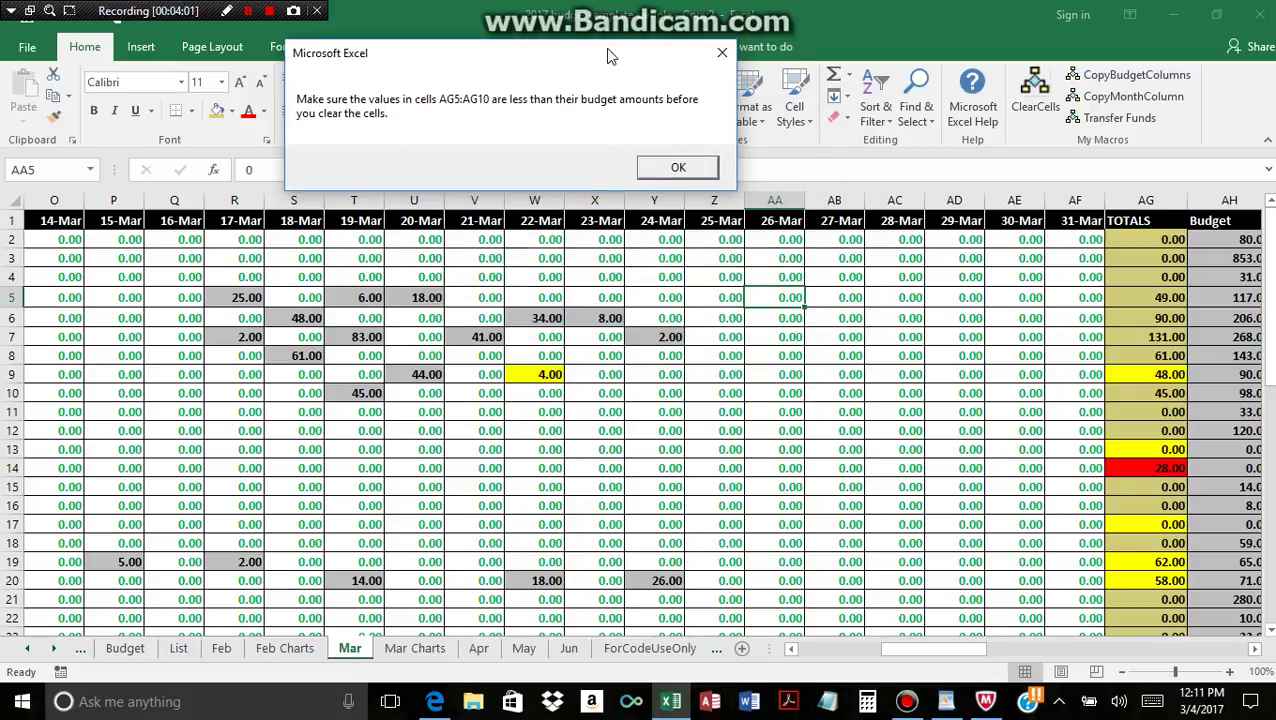
click(669, 166)
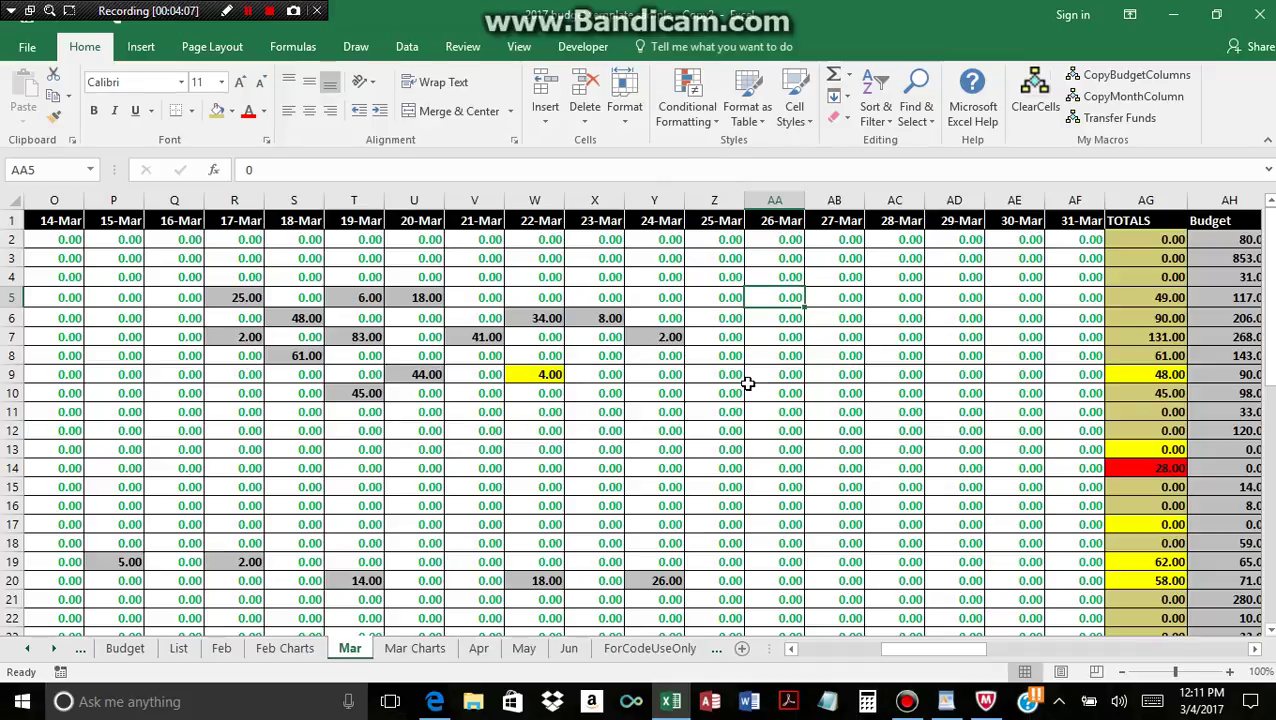
- Fill the 23-Mar Entertainment value of 0 back over 22-Mar and run the ClearCells macro
click(607, 373)
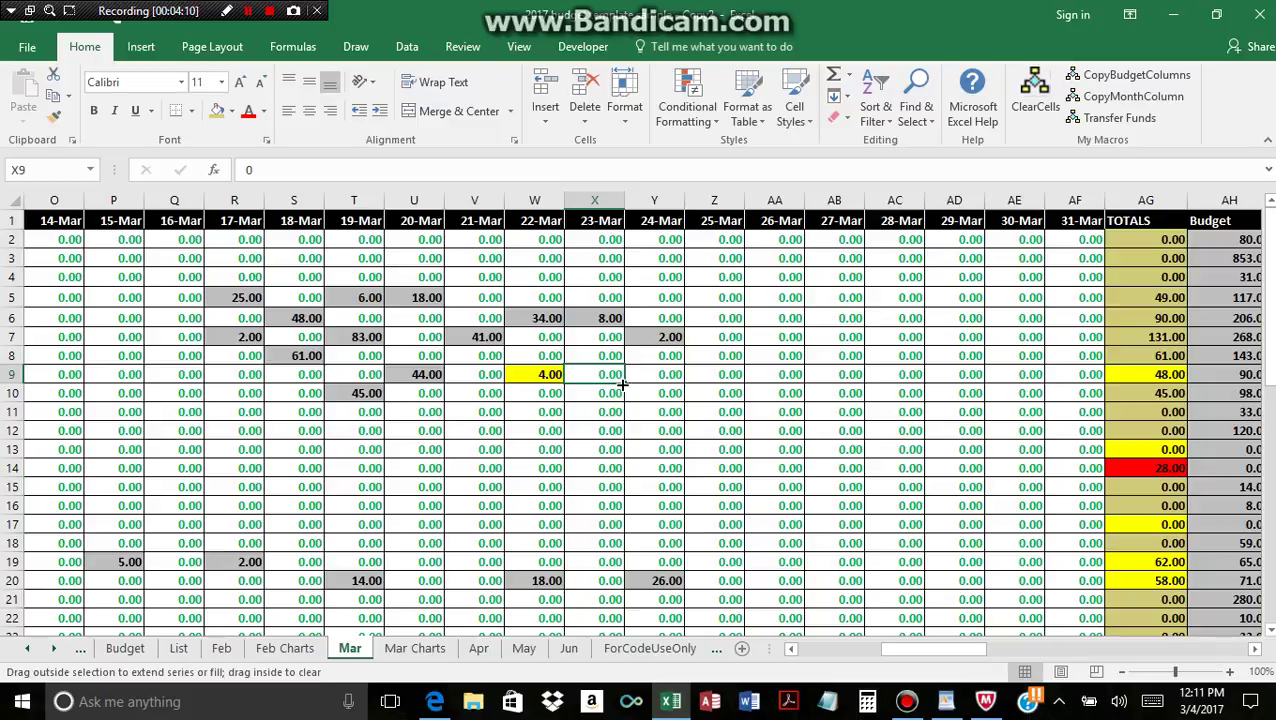
drag(622, 383, 513, 373)
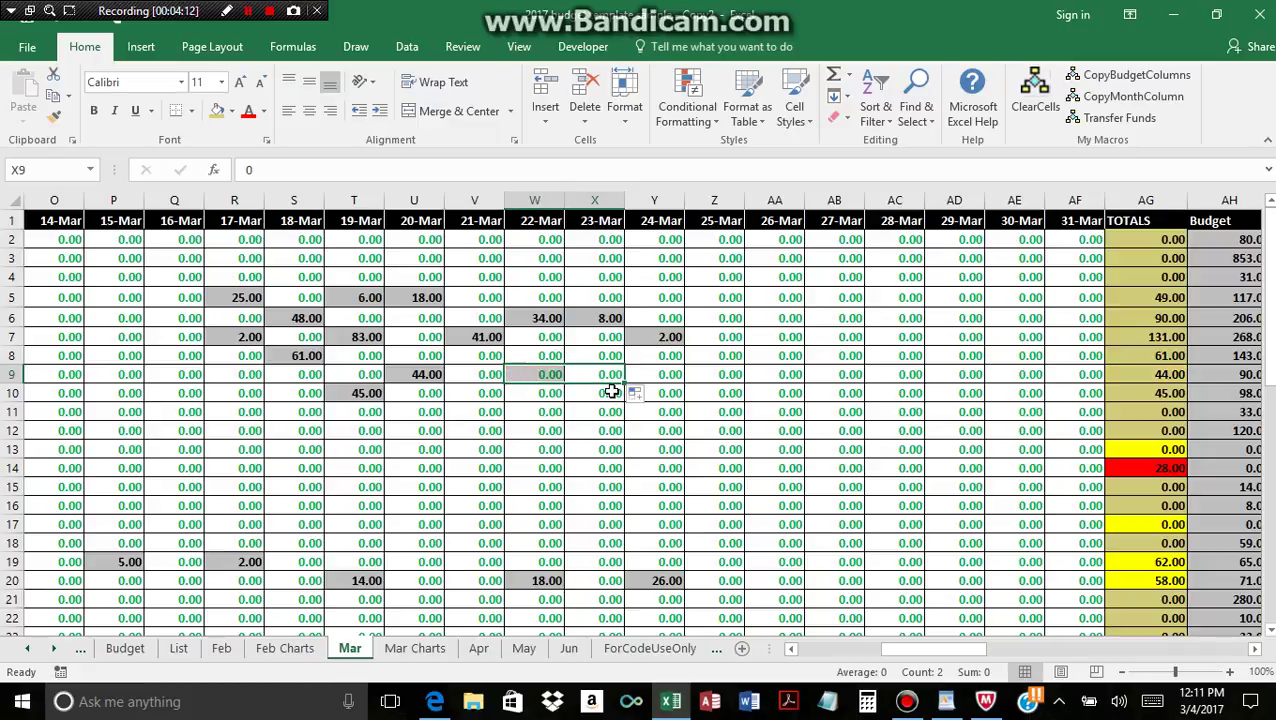
click(1036, 98)
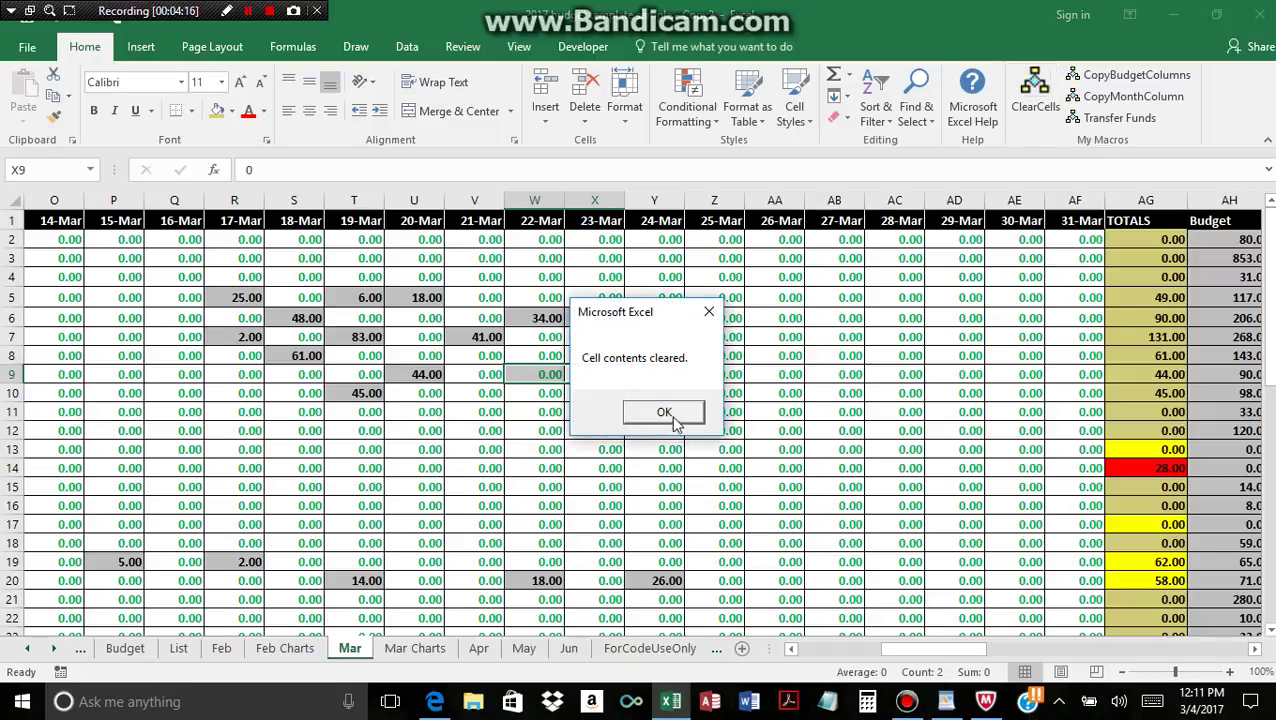
click(665, 413)
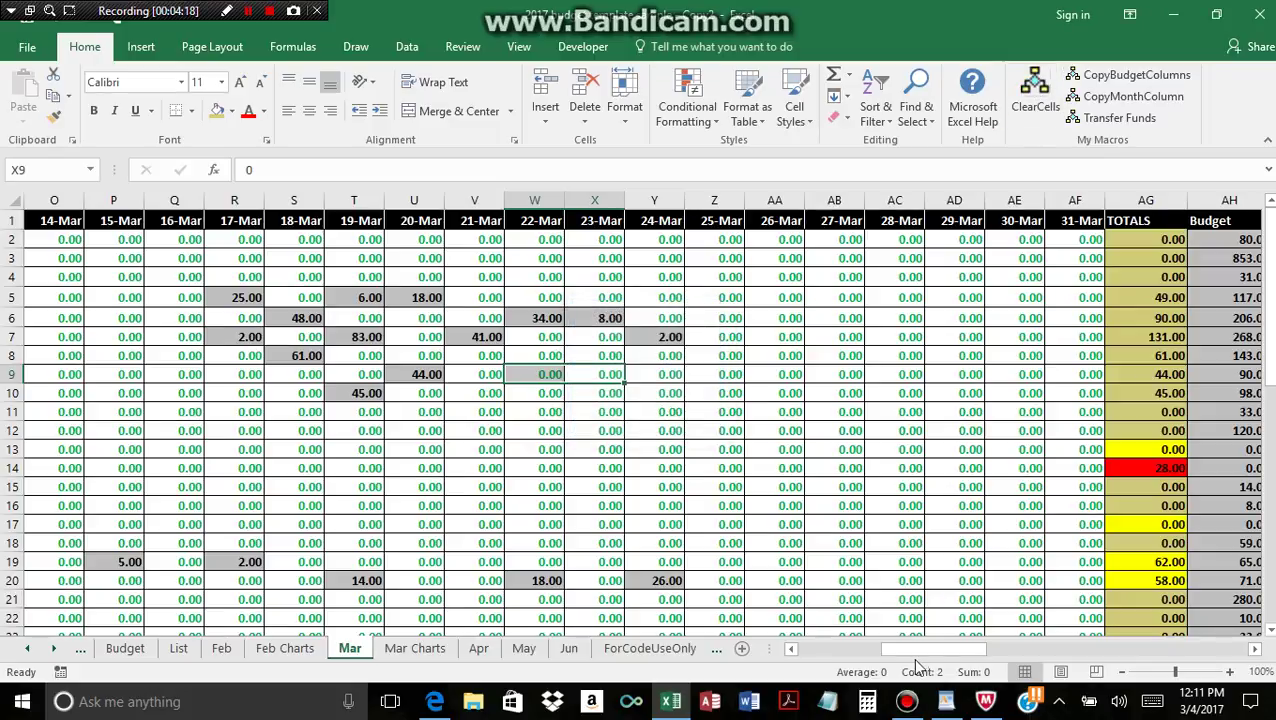
- Enter 69 as the Snacks expense for 26-Mar, dismiss the alerts and decline reallocating funds
drag(915, 648, 943, 646)
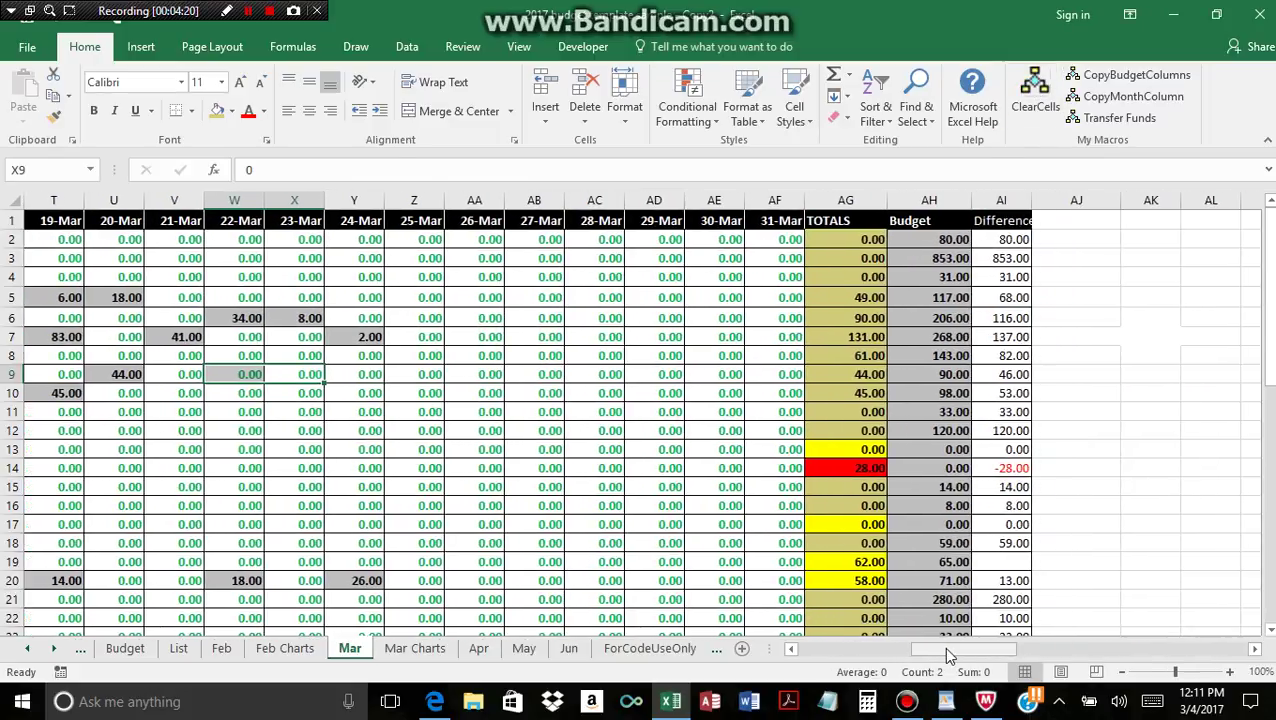
click(458, 302)
text(69)
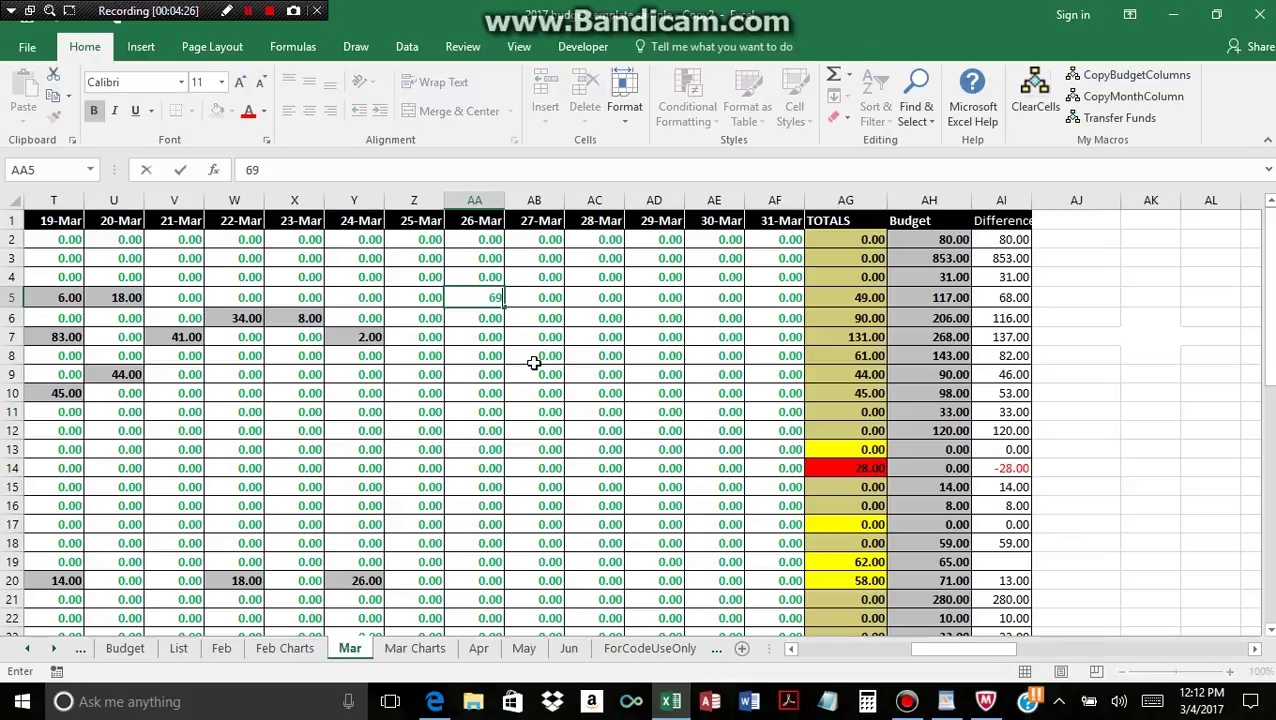
key(Return)
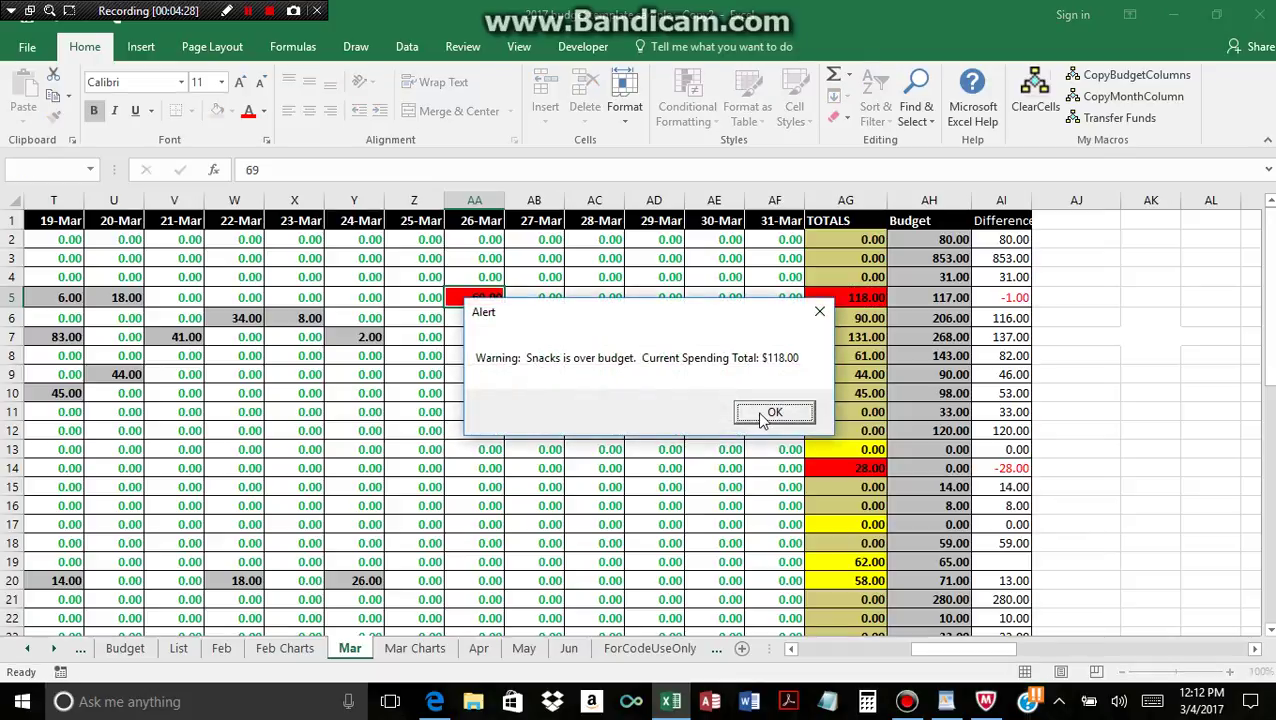
click(762, 413)
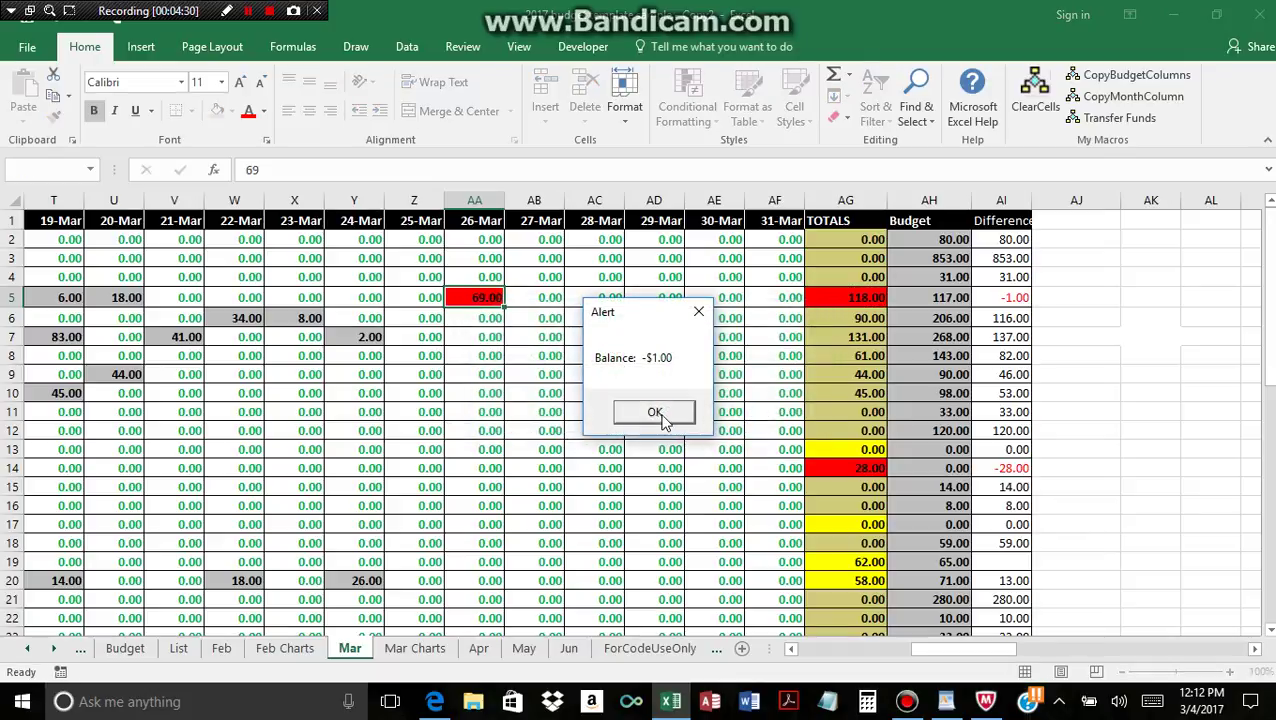
click(655, 413)
click(695, 414)
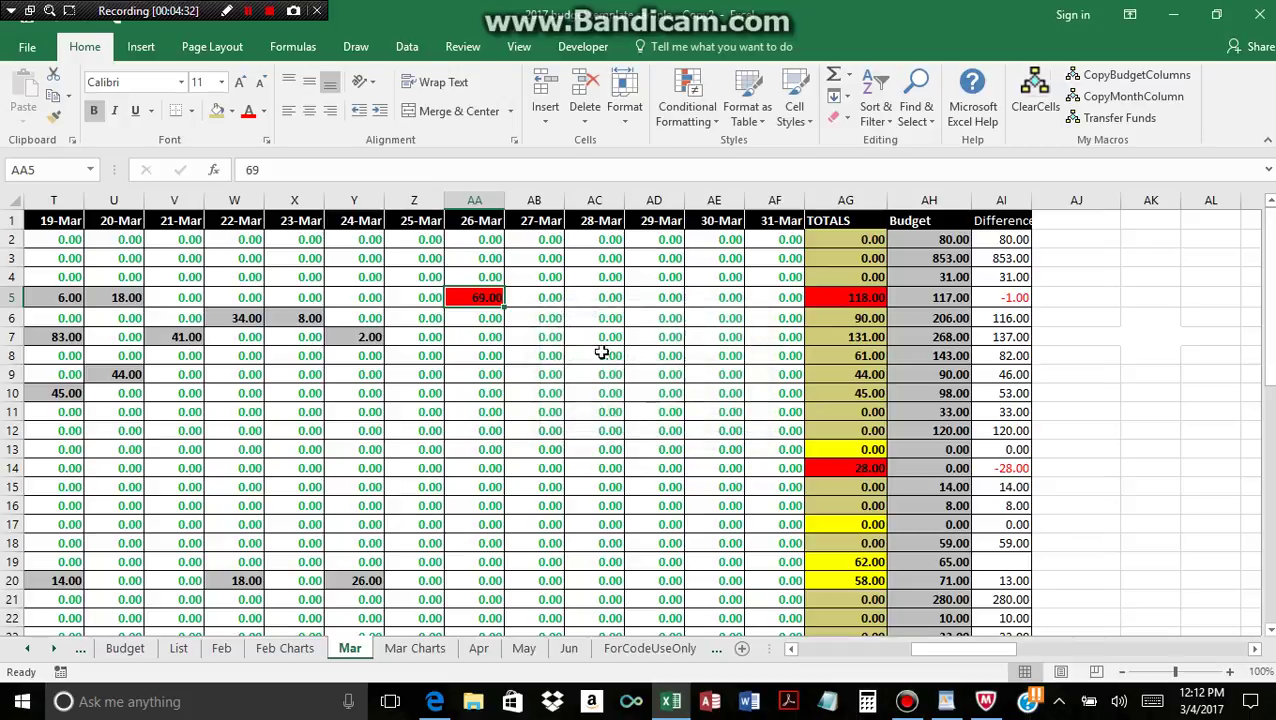
- Enter 117 as the Coffee/Tea/Soda expense for 27-Mar, dismiss the alerts and decline reallocating funds
click(534, 315)
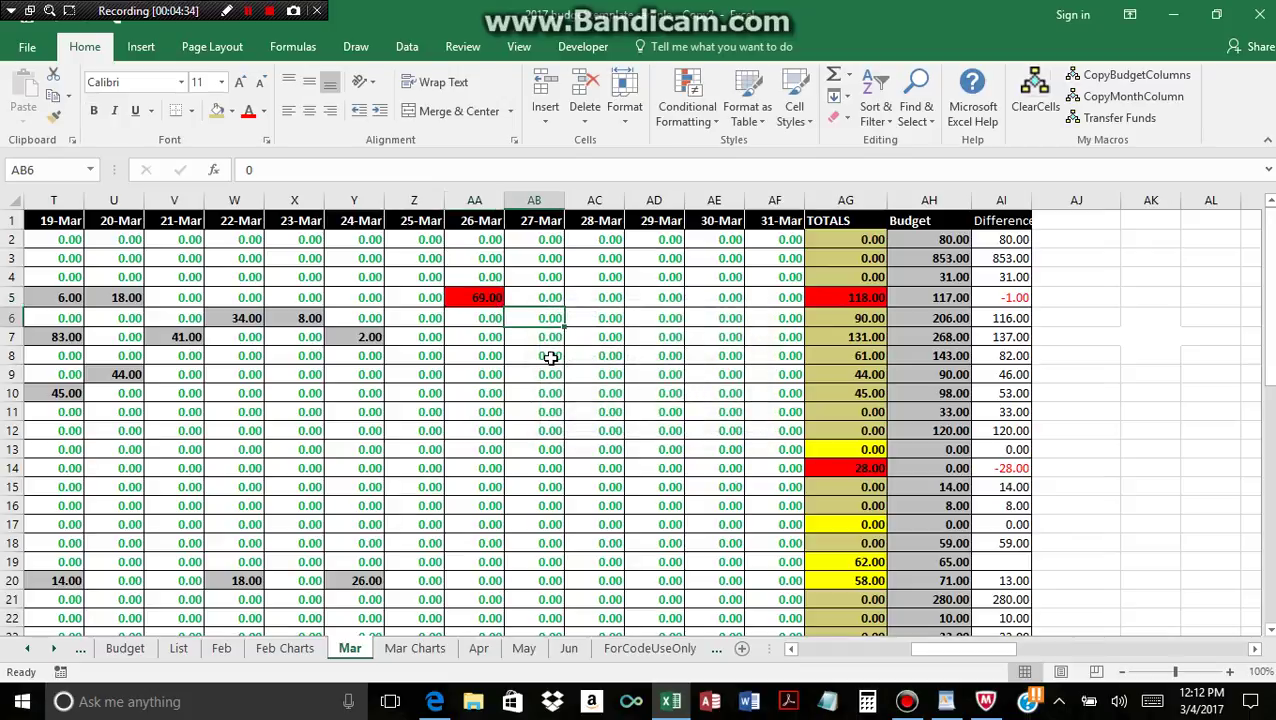
text(117)
key(Return)
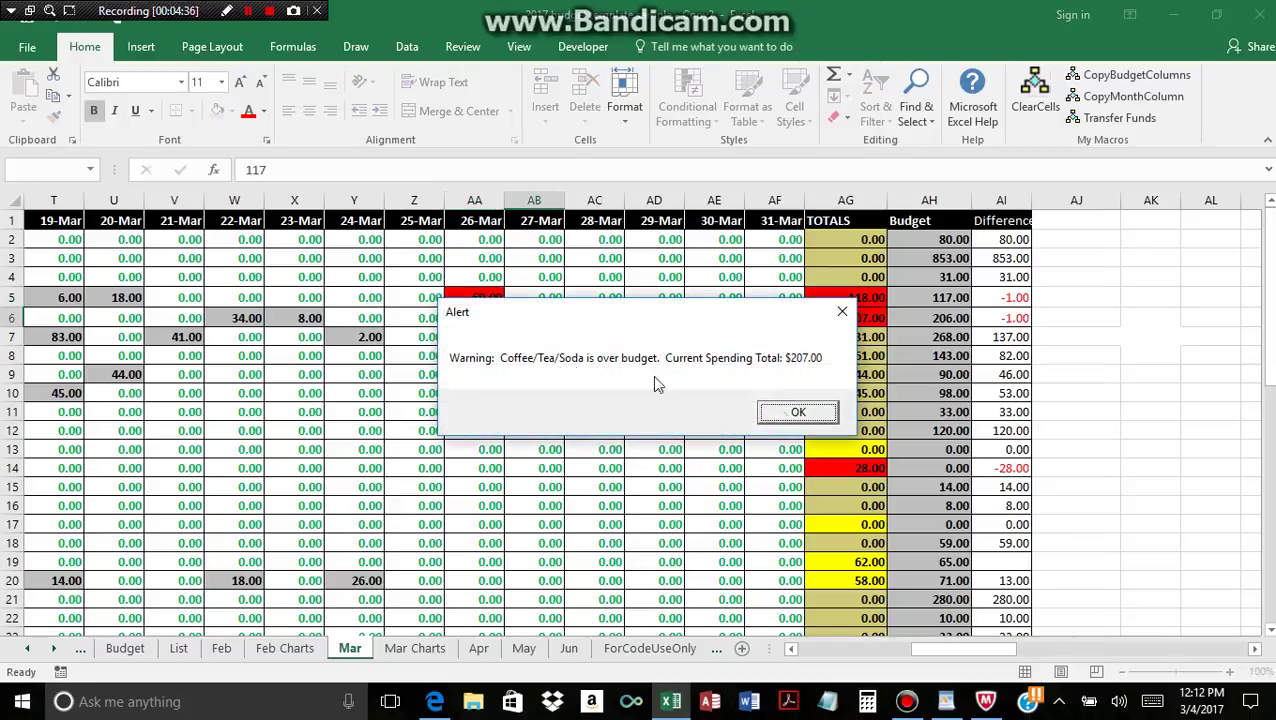
click(797, 413)
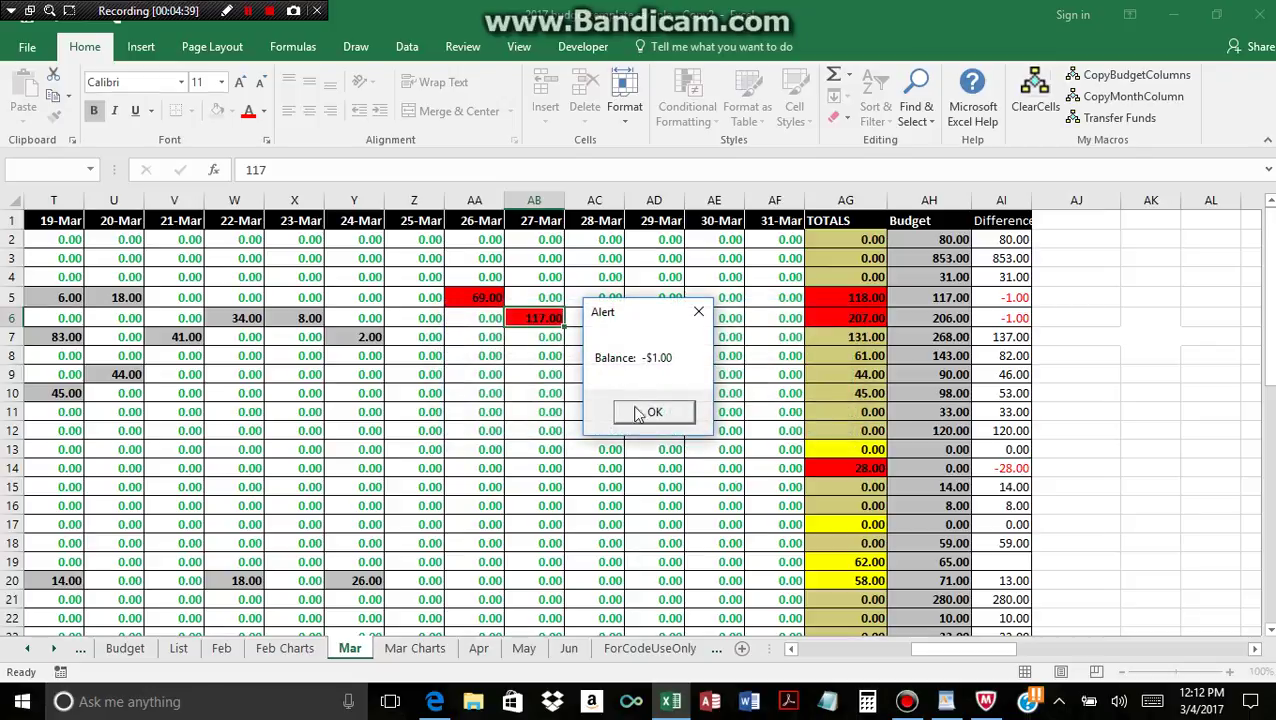
click(648, 420)
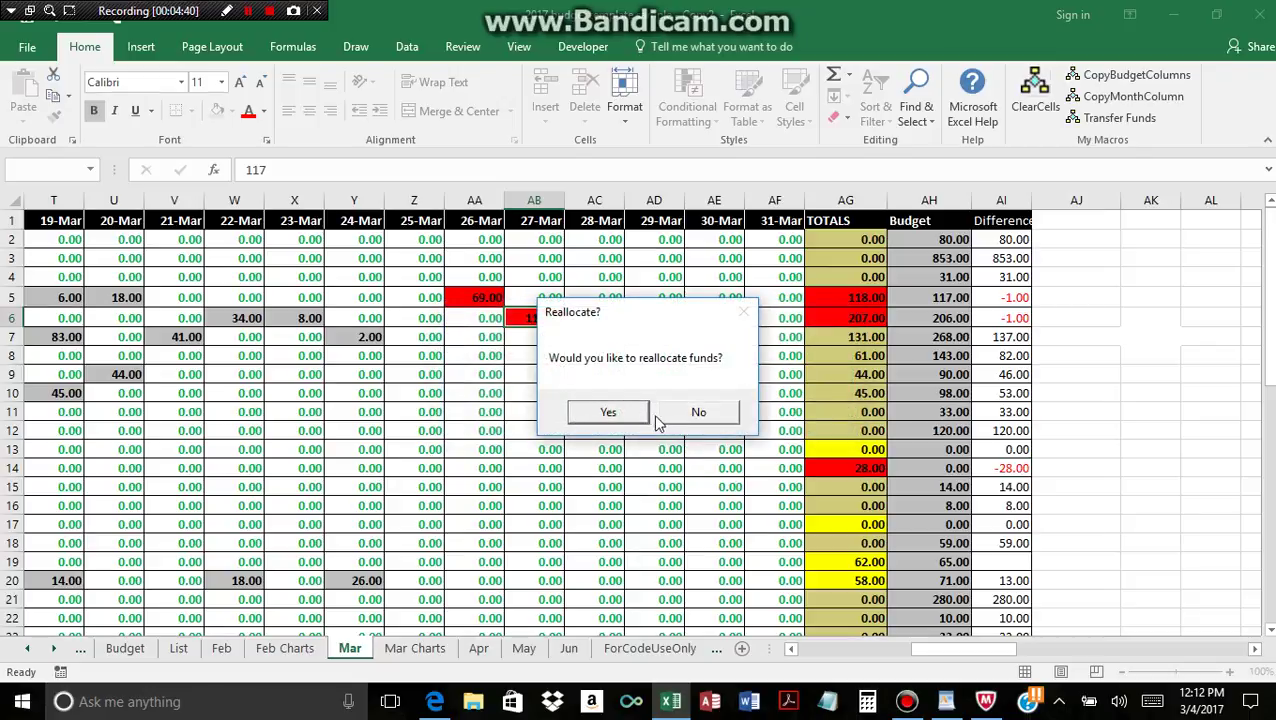
click(711, 404)
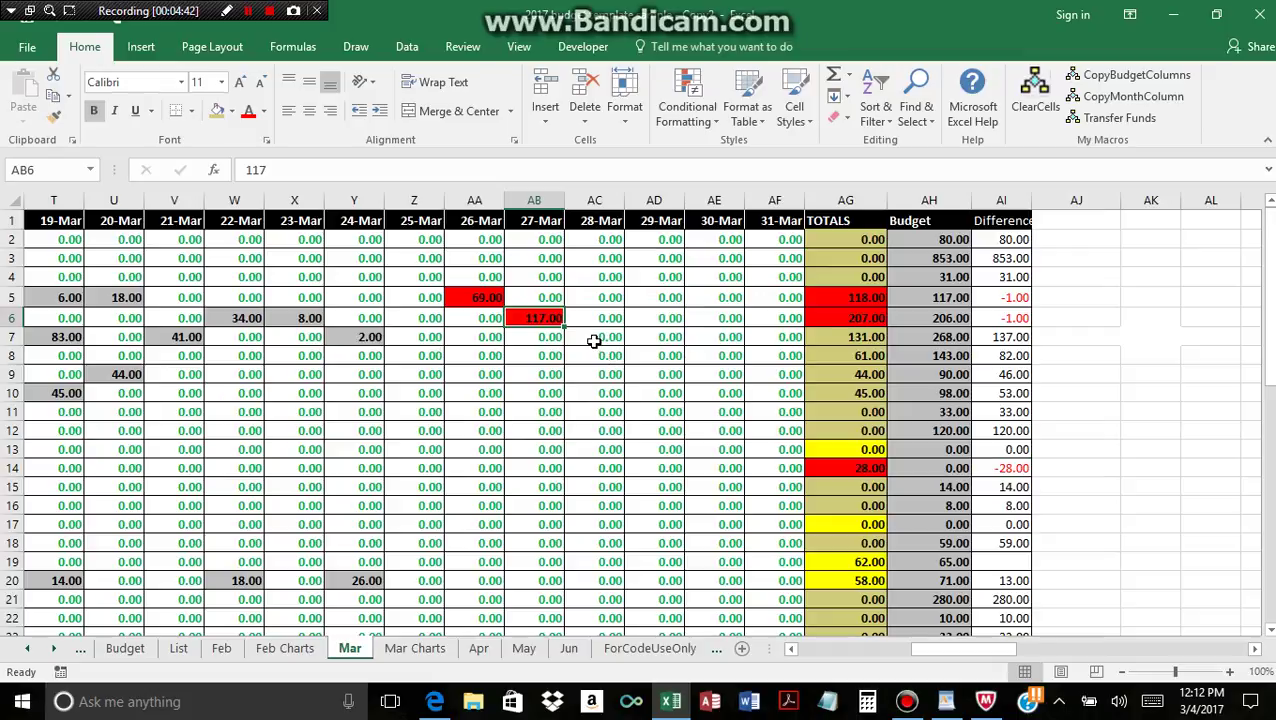
- Enter 140 as the Dinner expense for 28-Mar, dismiss the alerts and decline reallocating funds
click(594, 337)
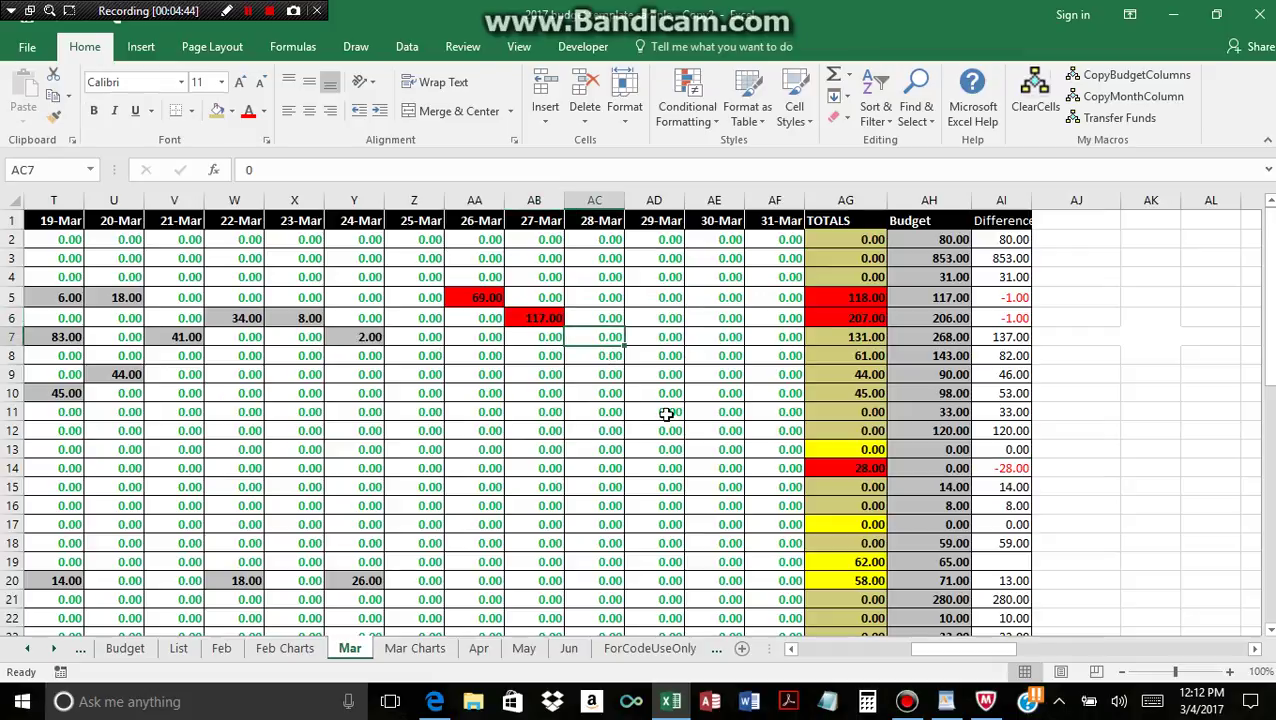
text(14)
key(Return)
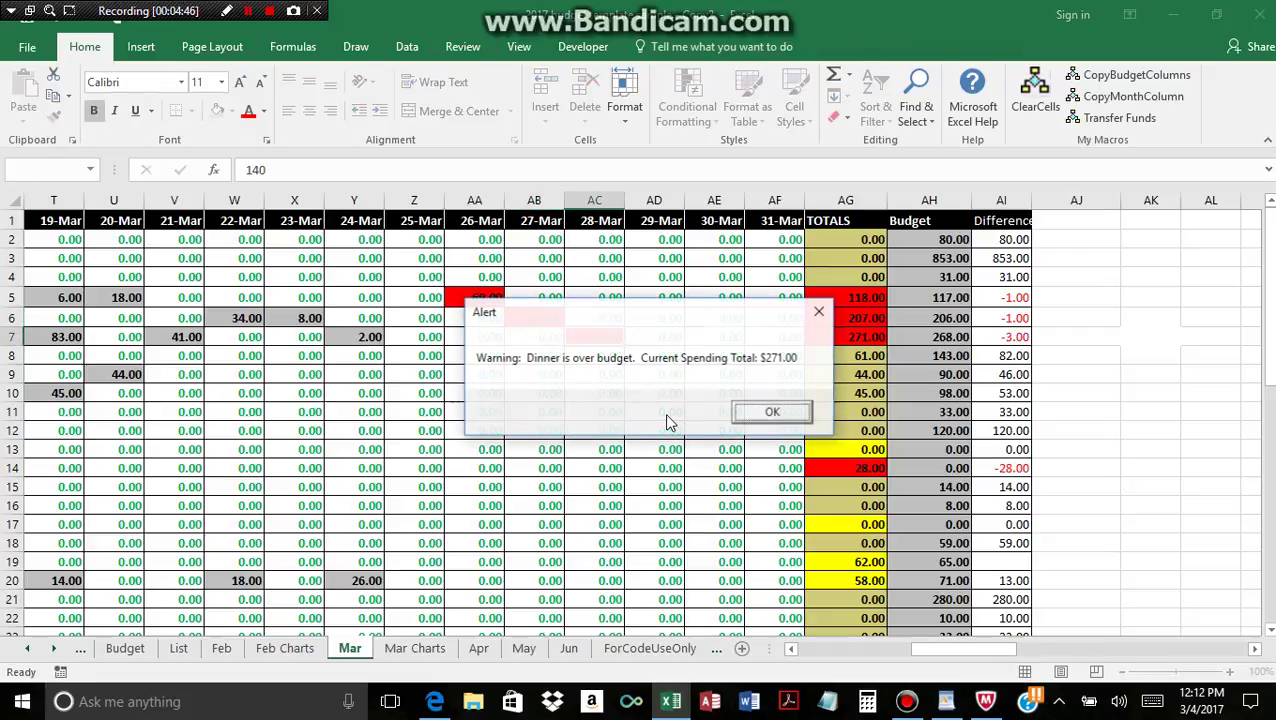
click(768, 412)
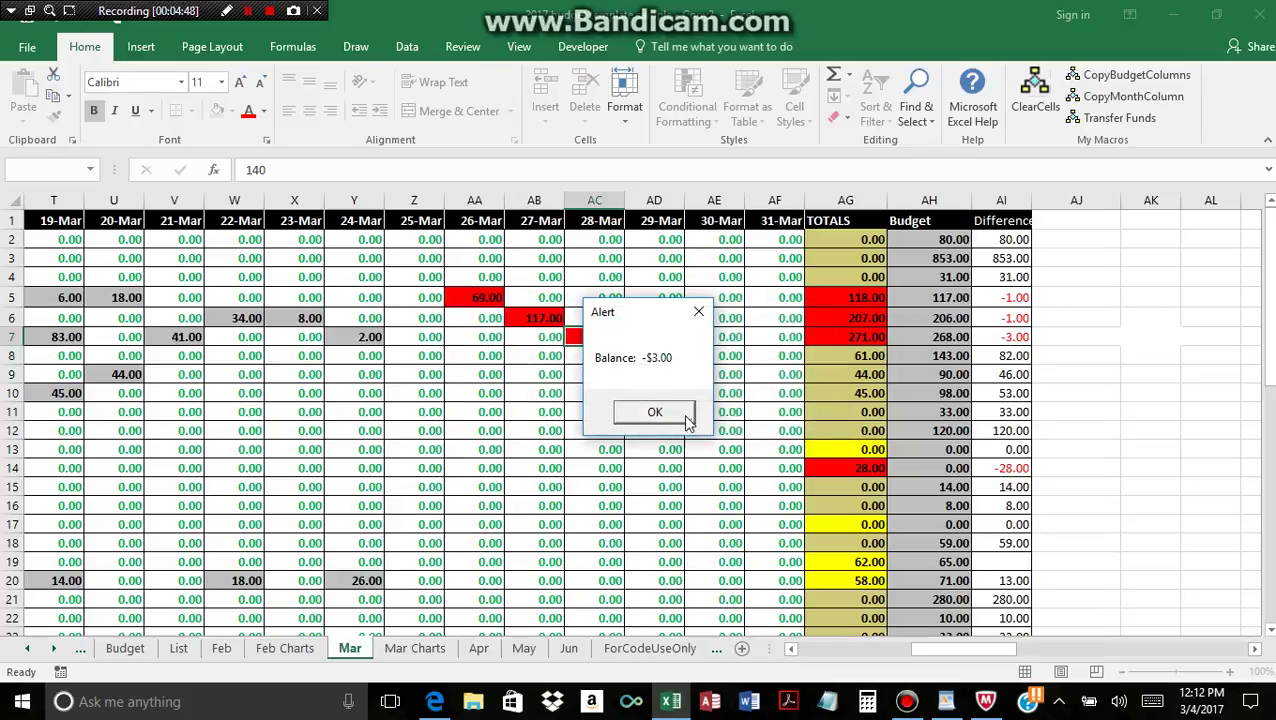
click(676, 413)
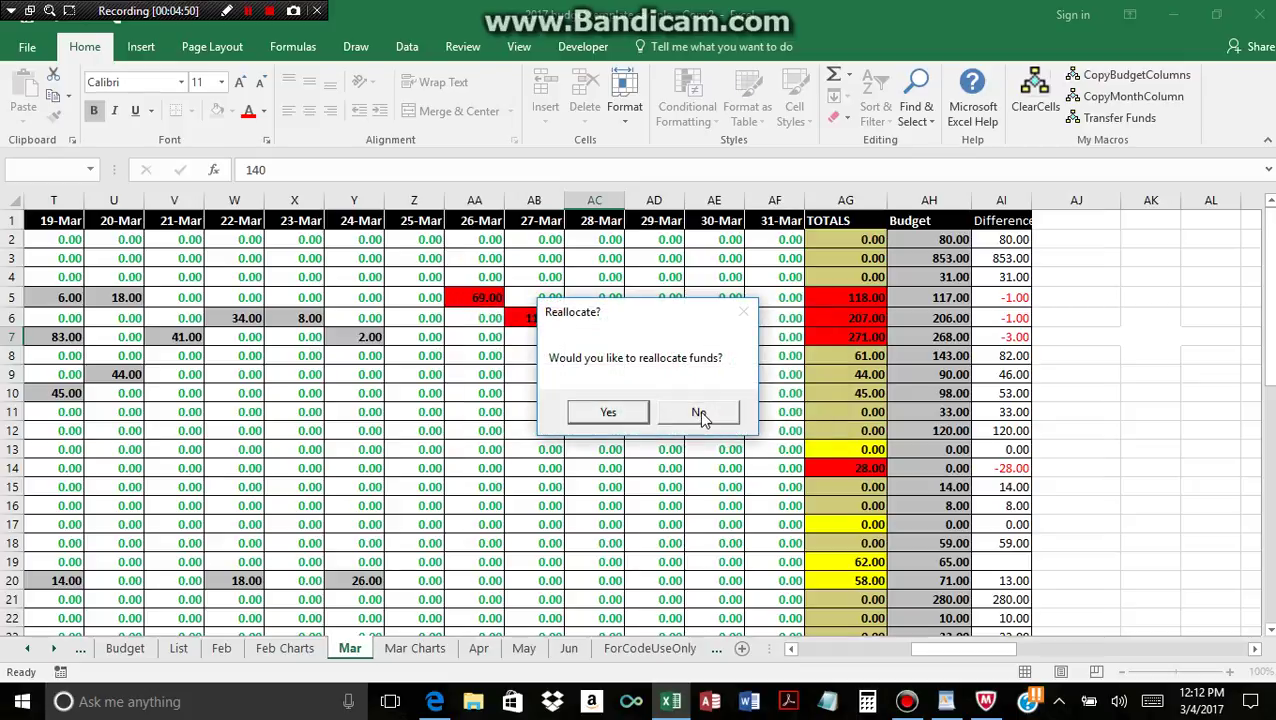
click(699, 412)
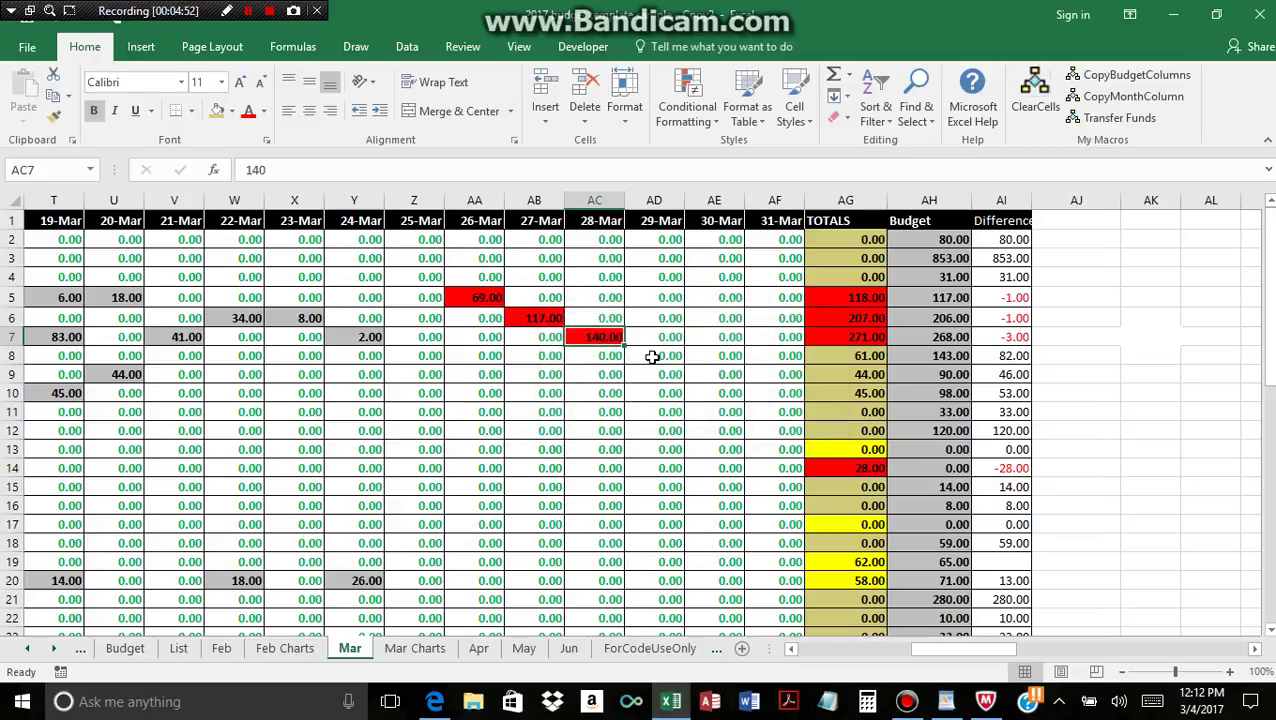
- Enter 84 as the Eating Out expense for 29-Mar and dismiss the two budget alerts
click(652, 358)
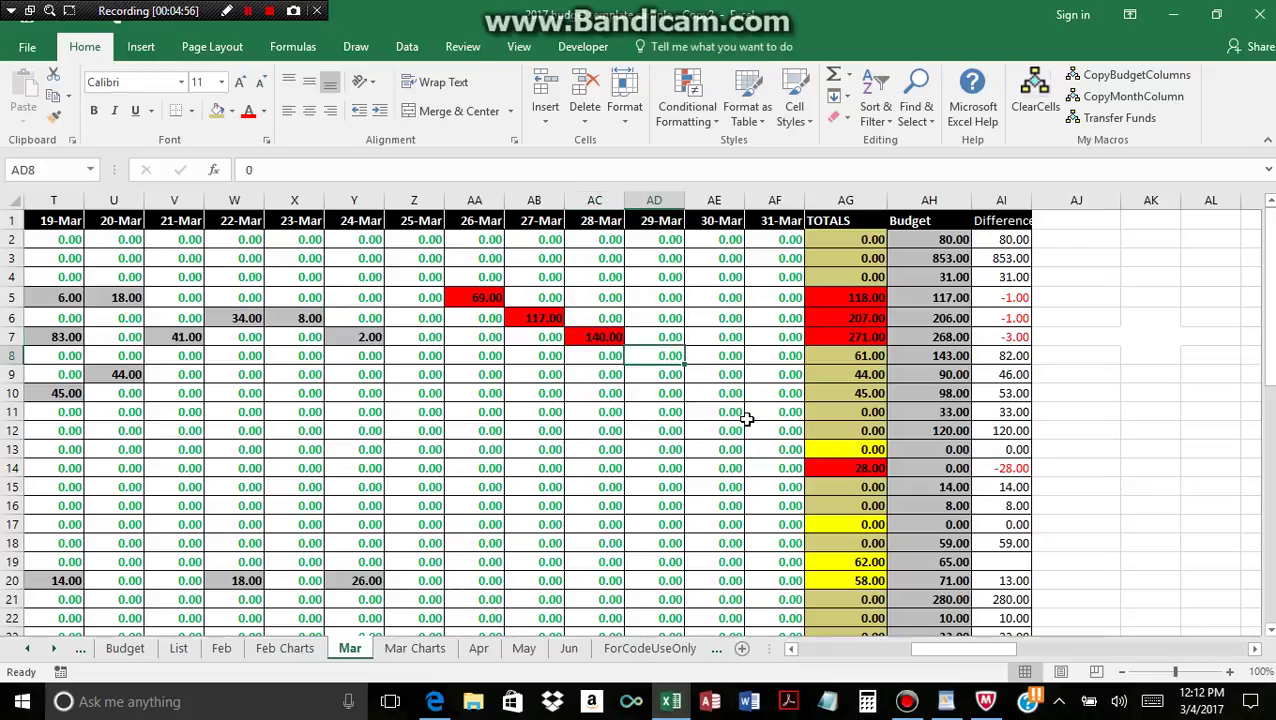
text(84)
key(Return)
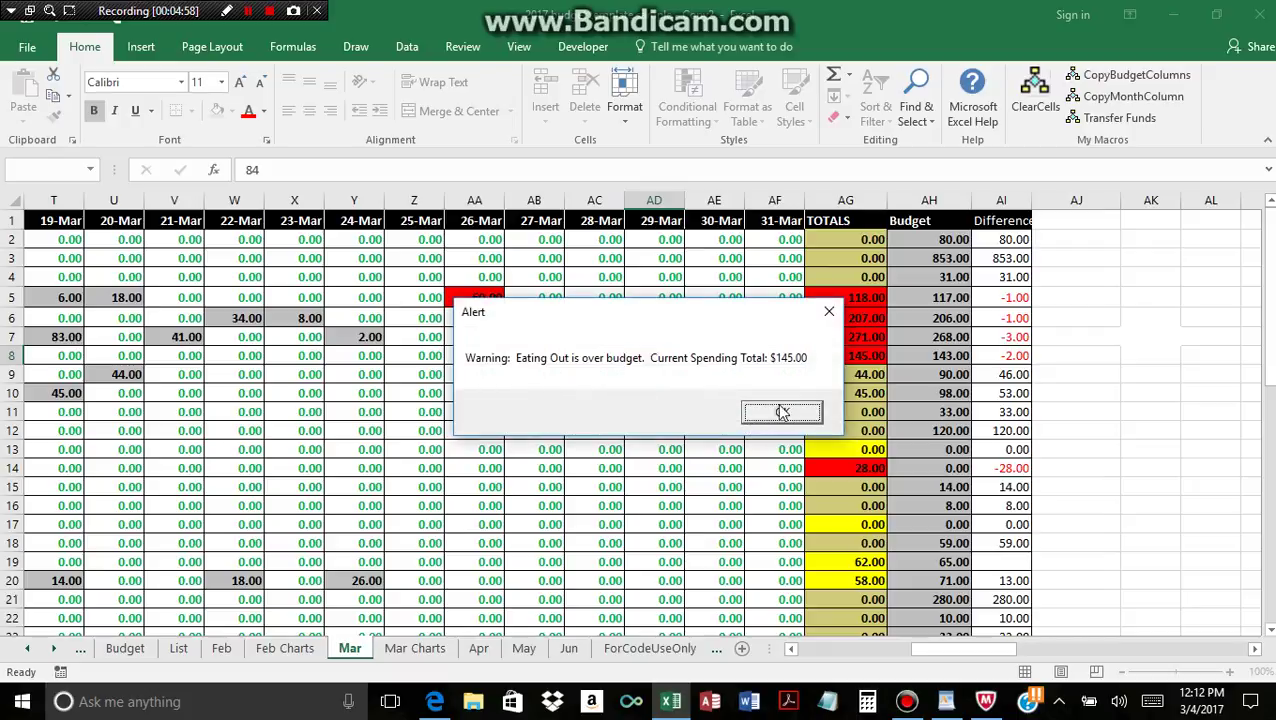
click(790, 412)
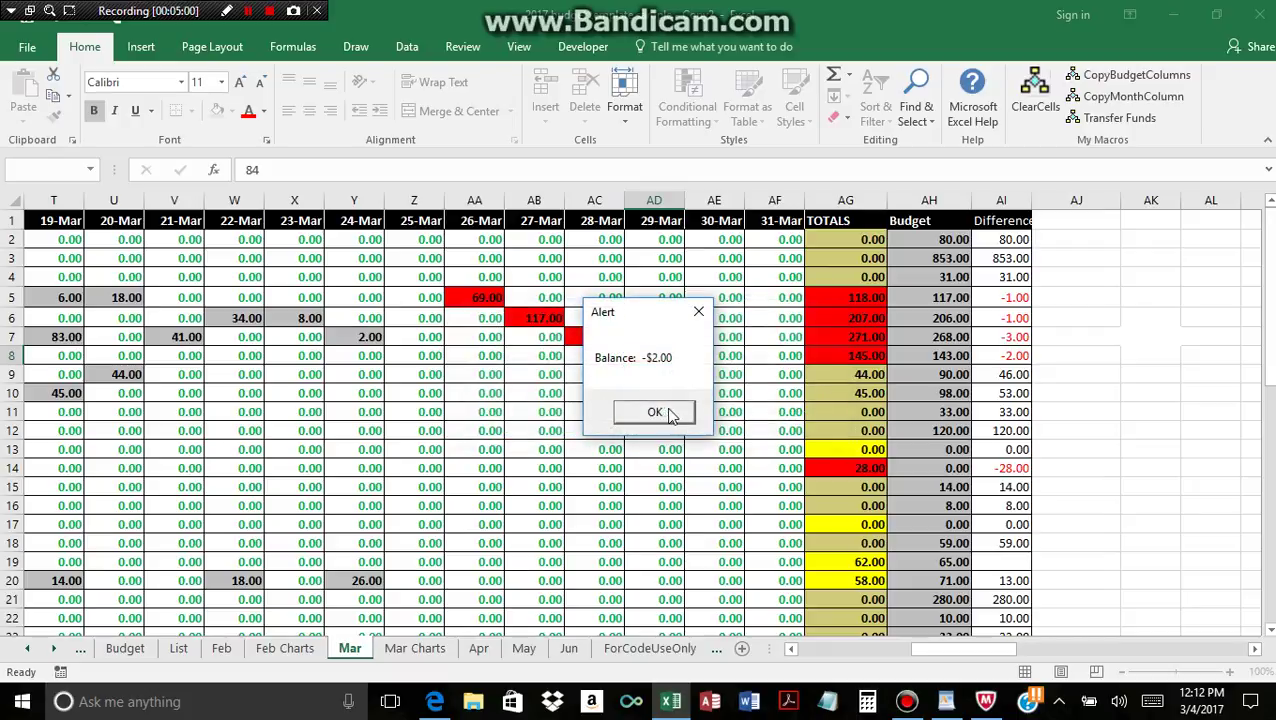
click(667, 416)
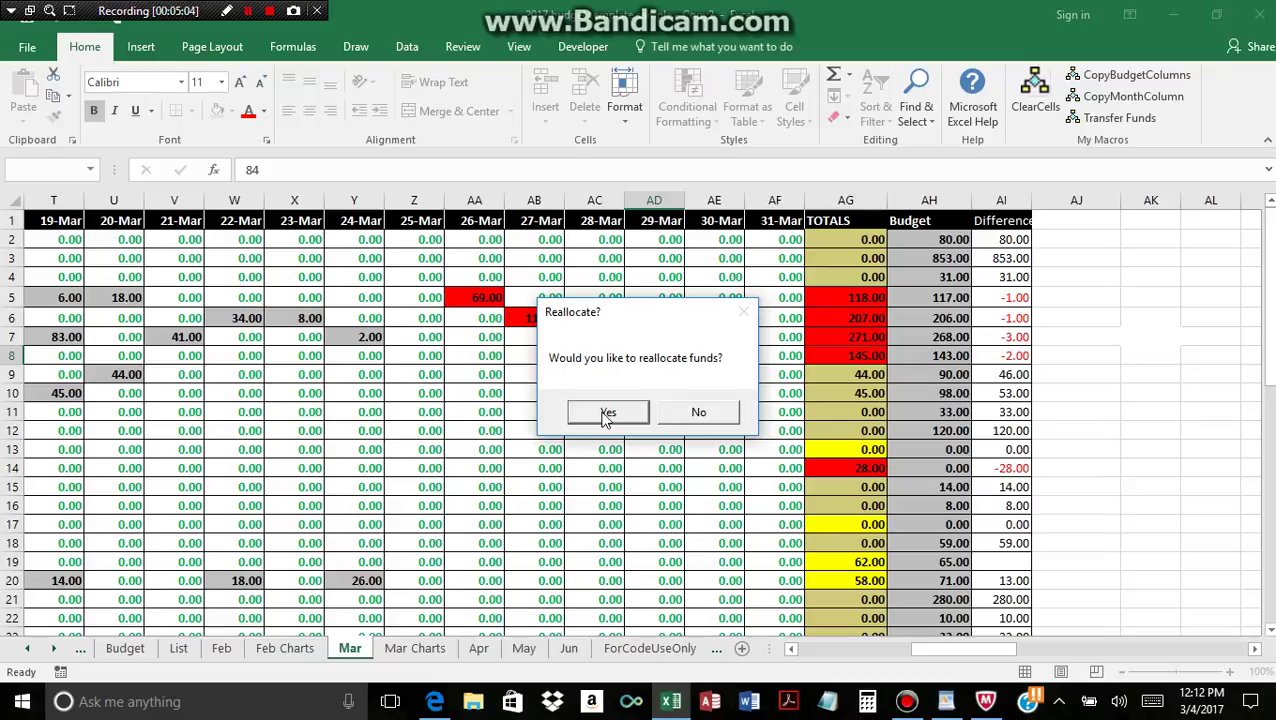
- Agree to reallocate funds and move 4 from Reserves to Snacks, saving back to the reallocation form
click(606, 416)
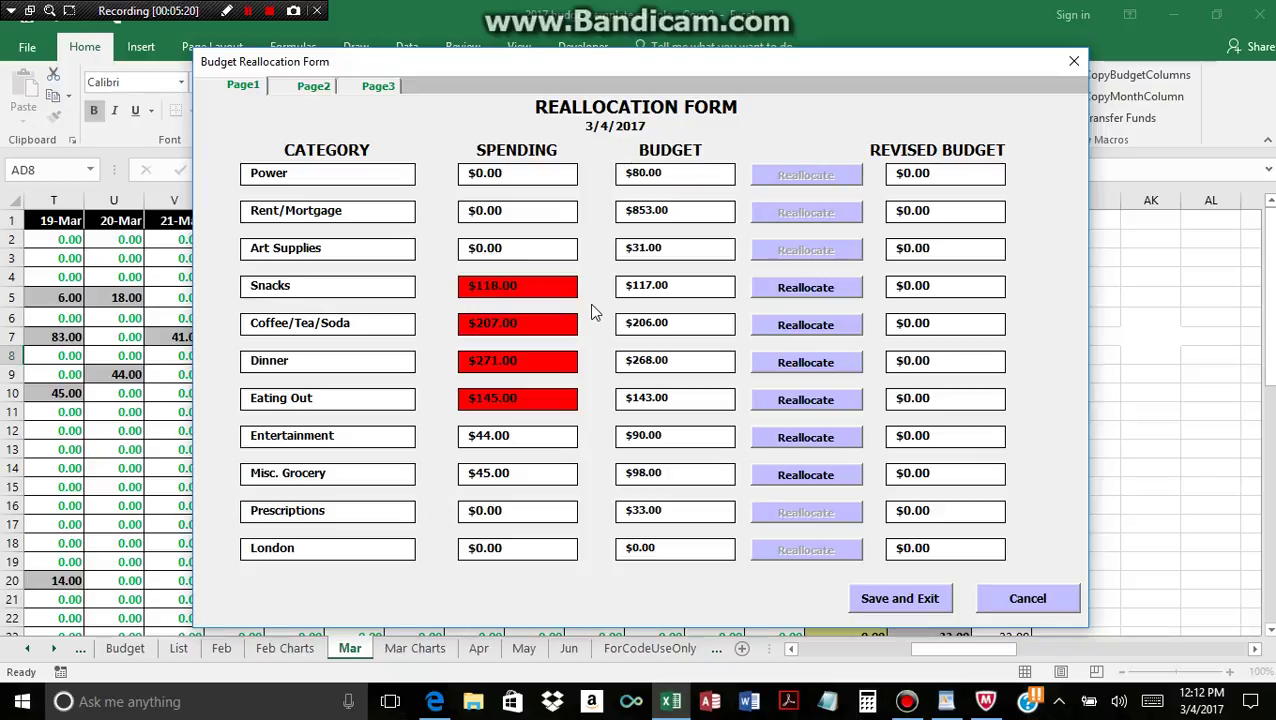
click(806, 288)
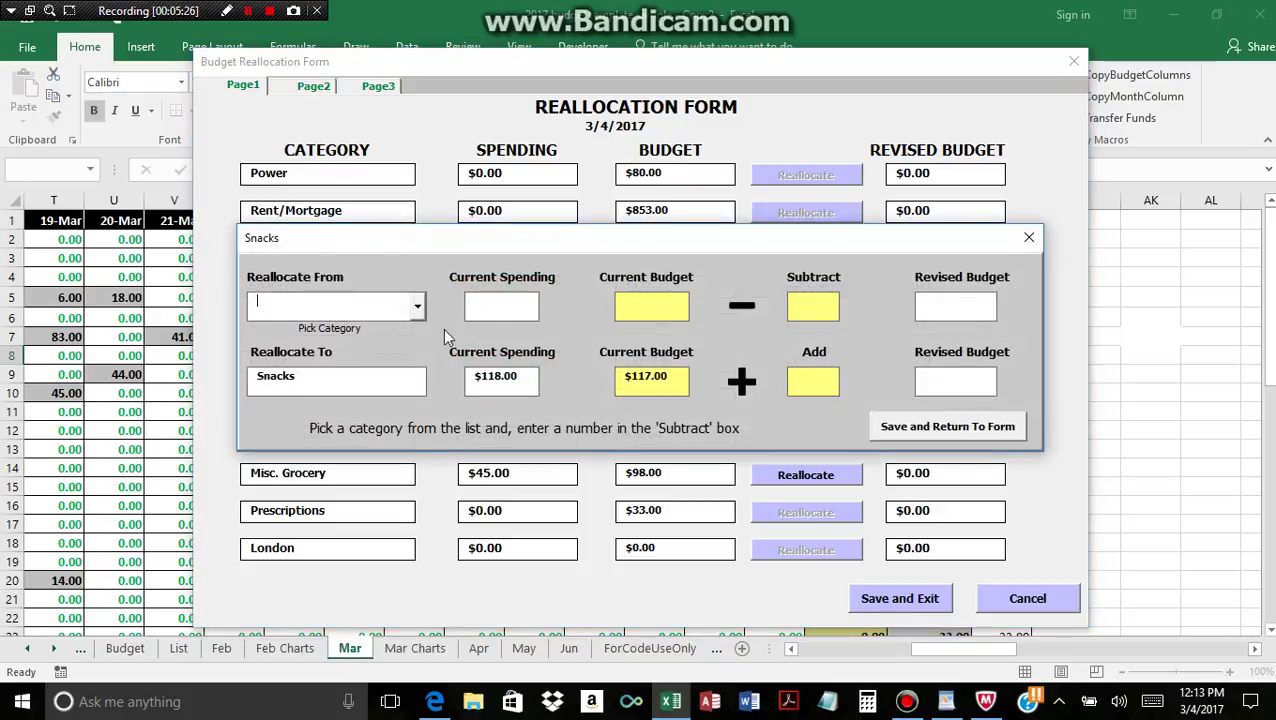
click(418, 310)
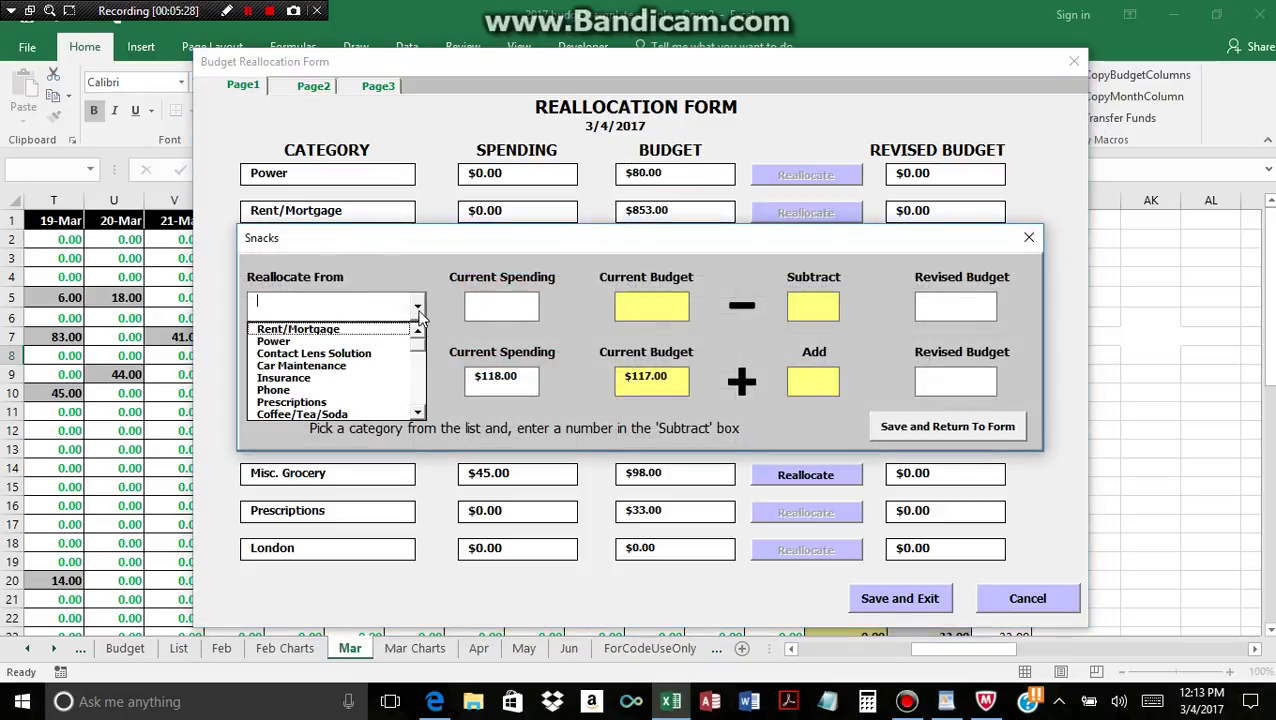
drag(422, 348, 421, 412)
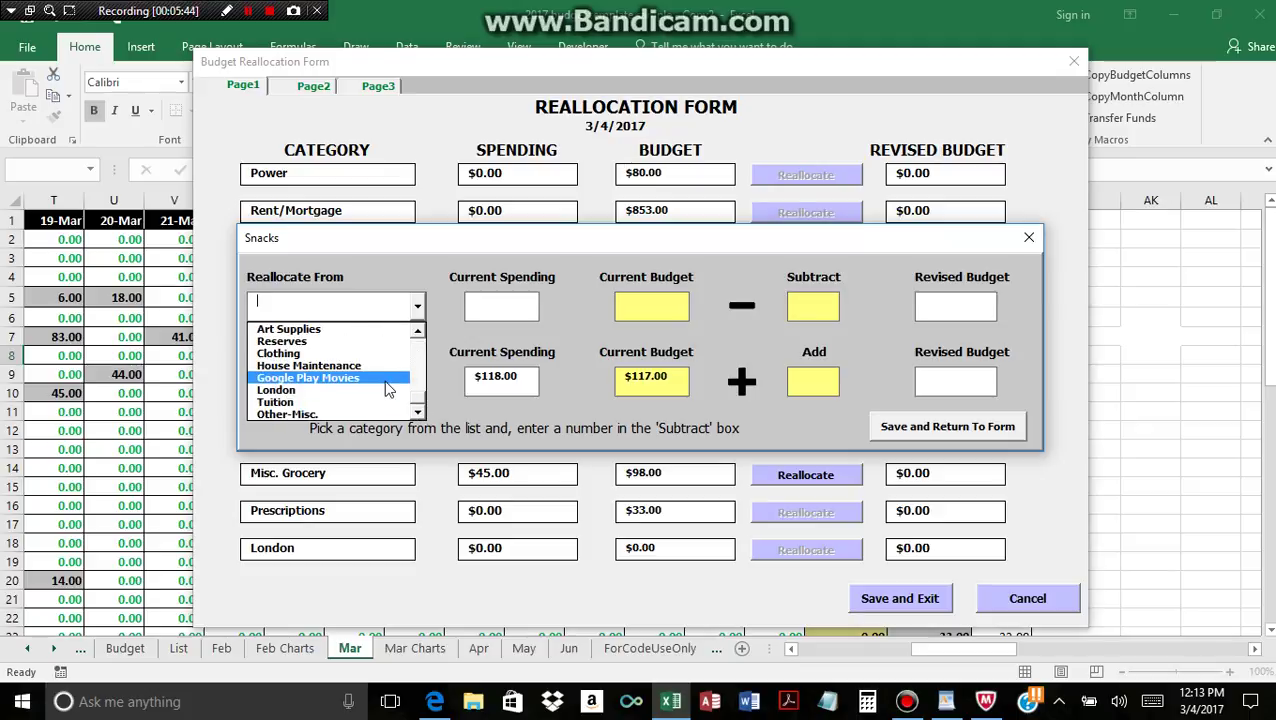
click(371, 343)
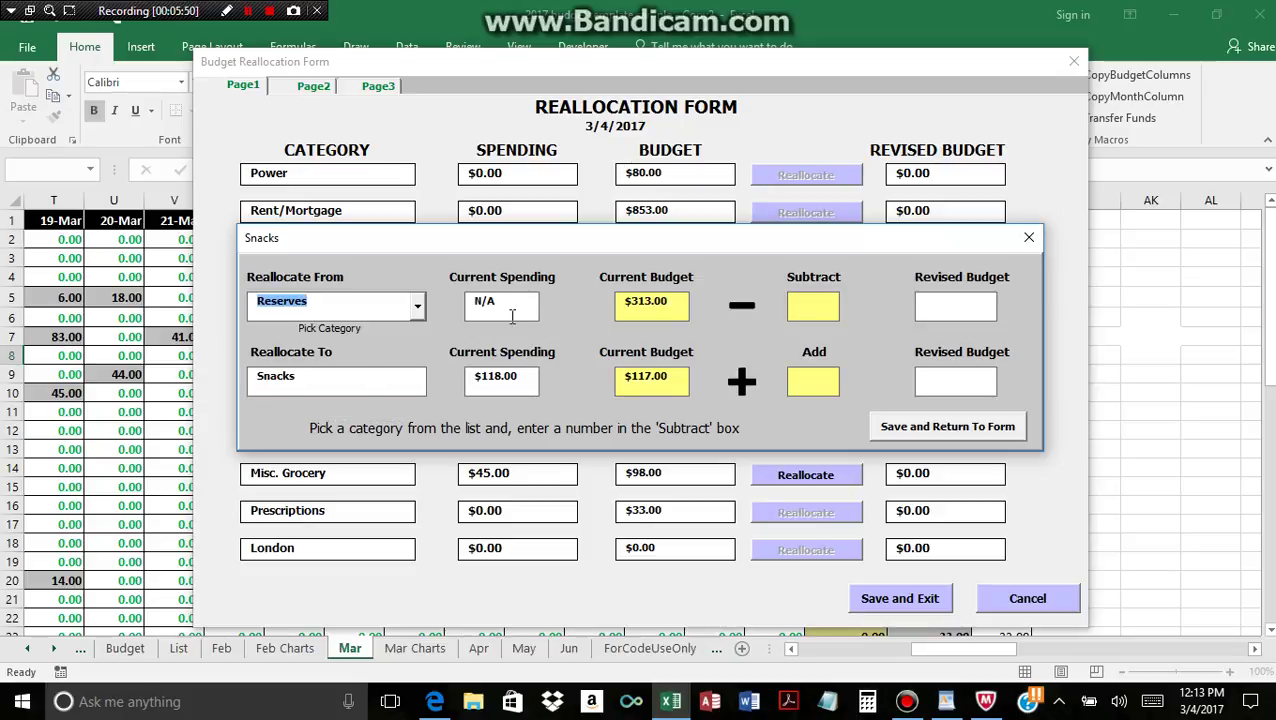
click(824, 306)
text(4)
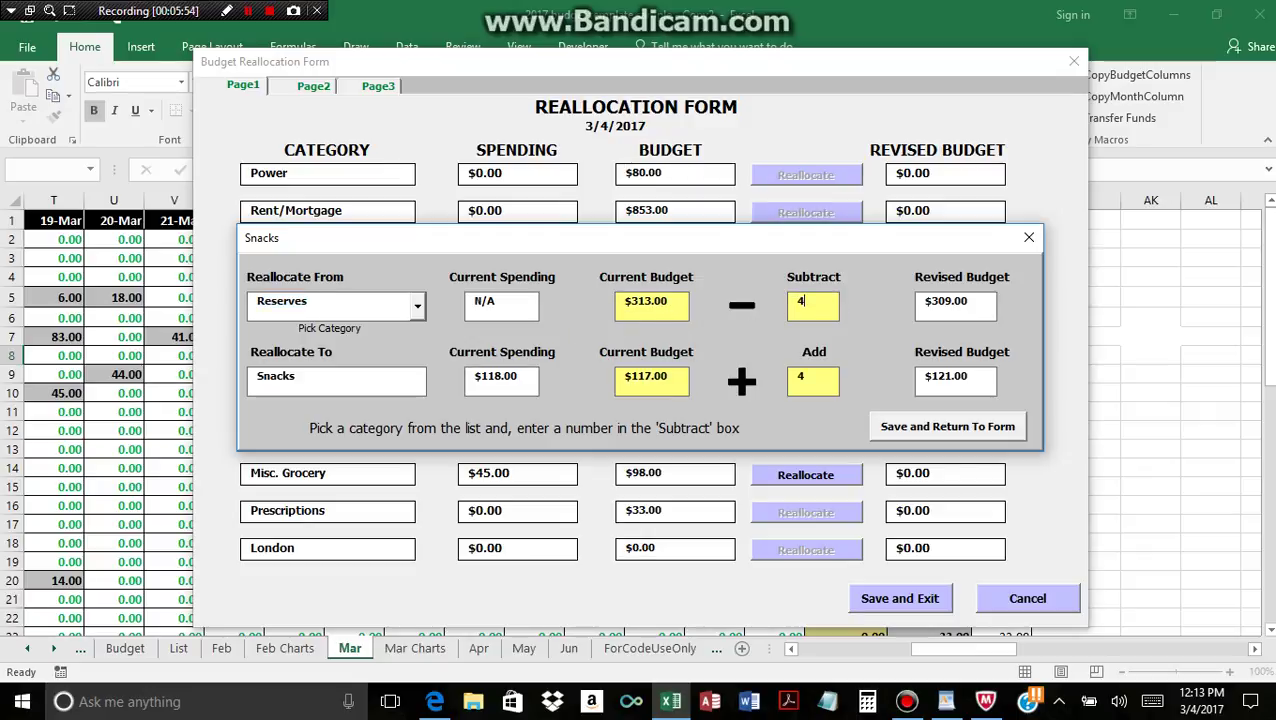
click(973, 430)
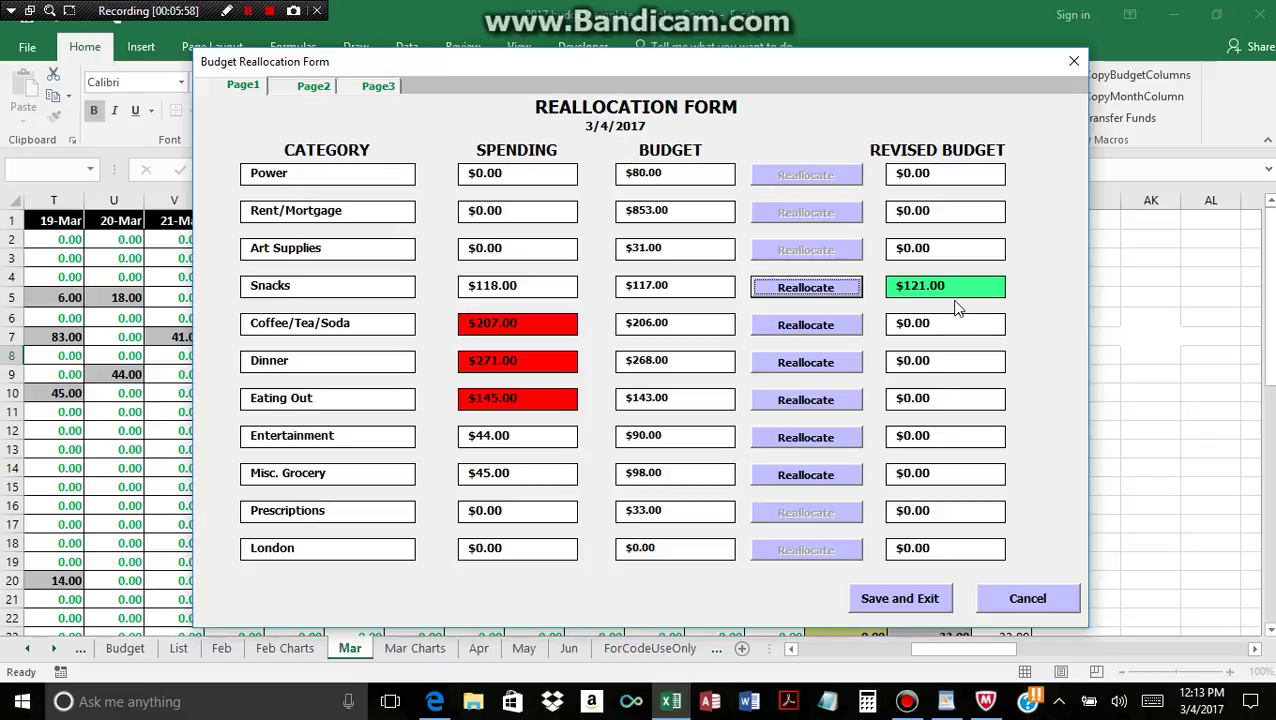
- Reallocate 10 from Car Maintenance to Coffee/Tea/Soda and save back to the reallocation form
click(783, 328)
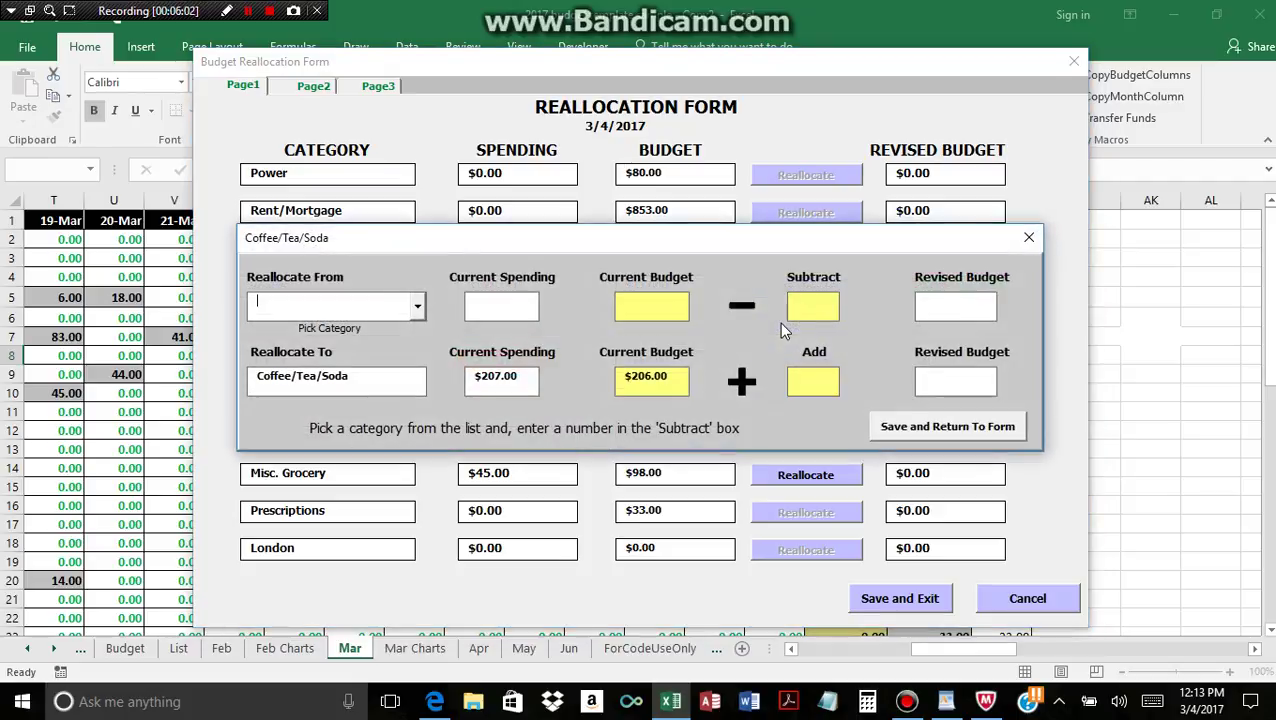
click(418, 308)
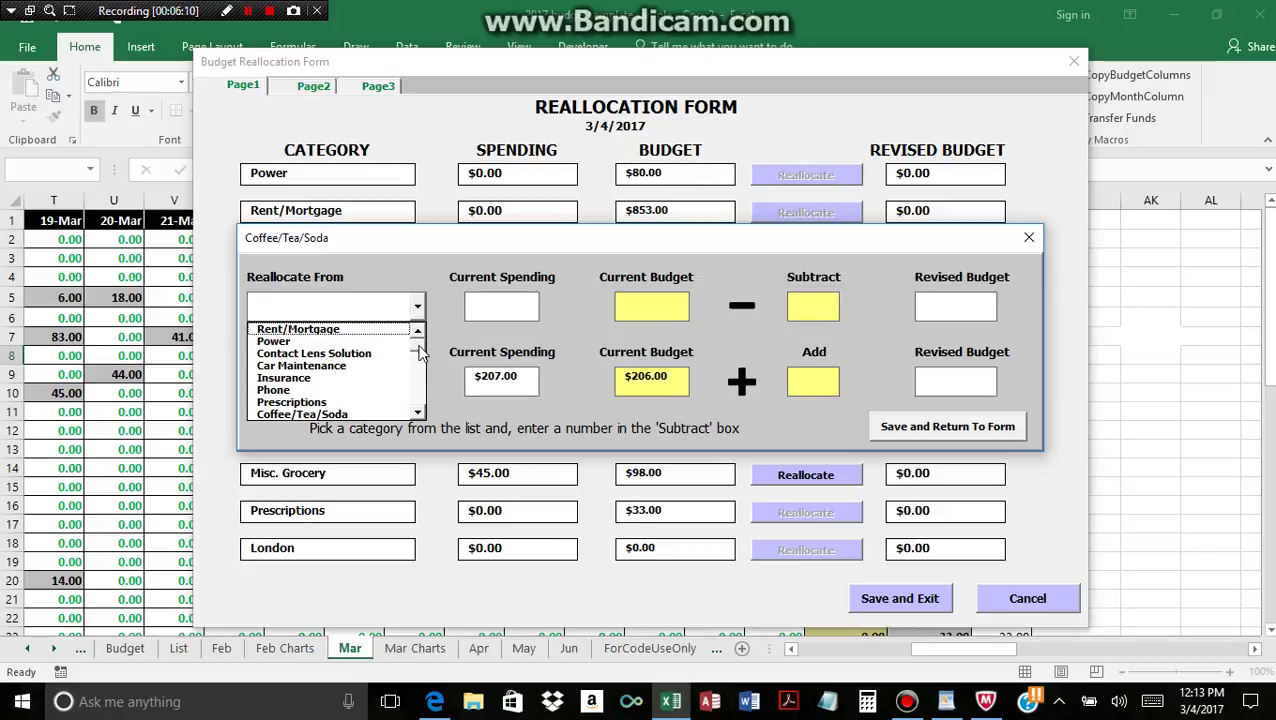
scroll(419, 350, down, 3)
scroll(419, 350, up, 3)
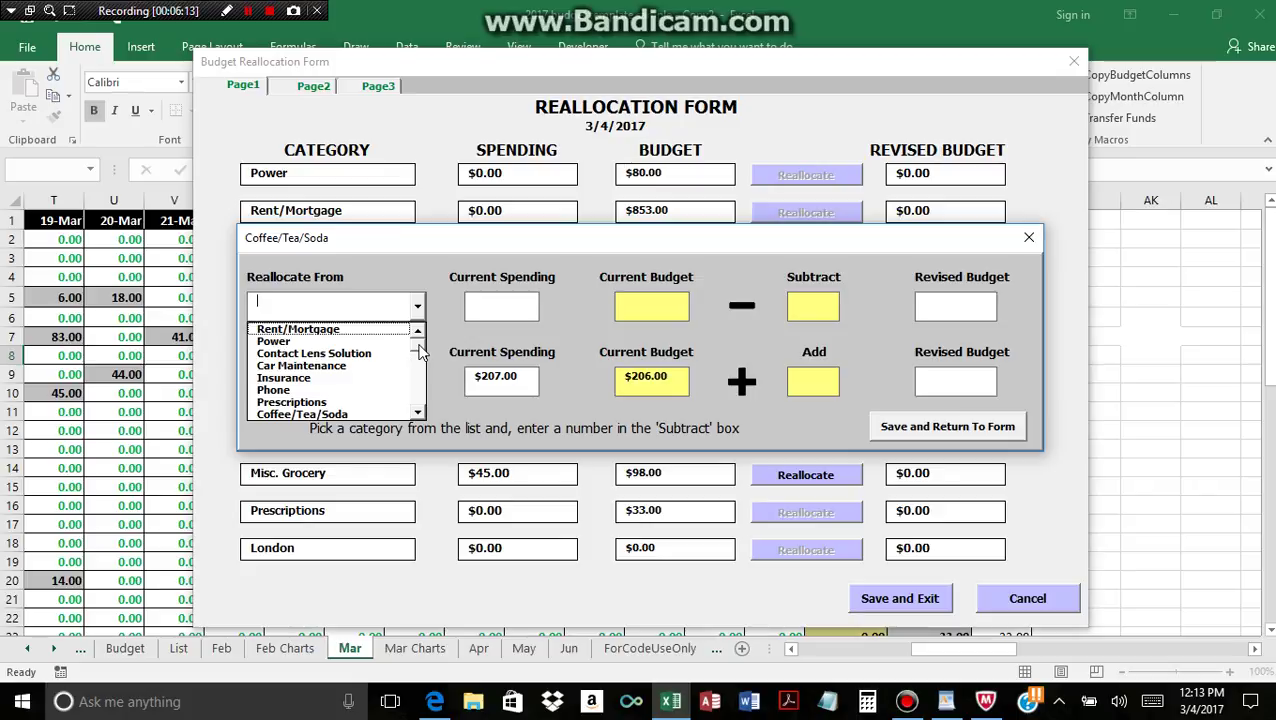
click(340, 366)
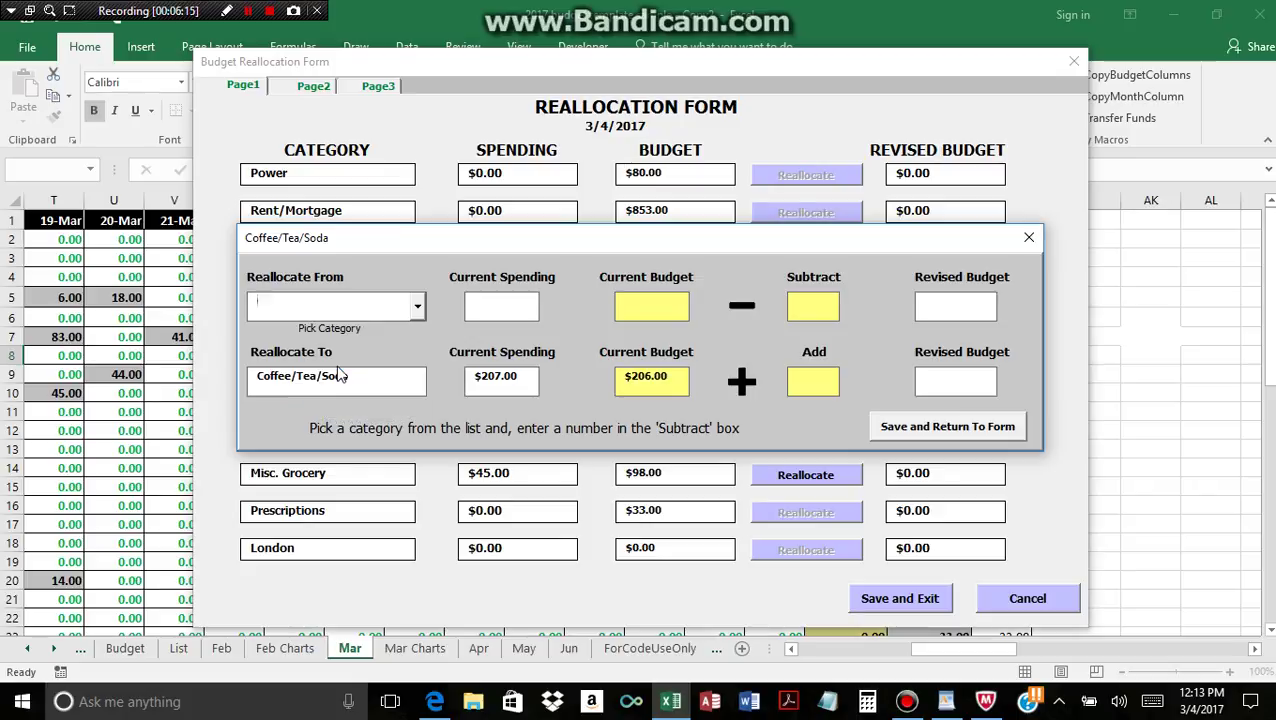
click(801, 304)
text(10)
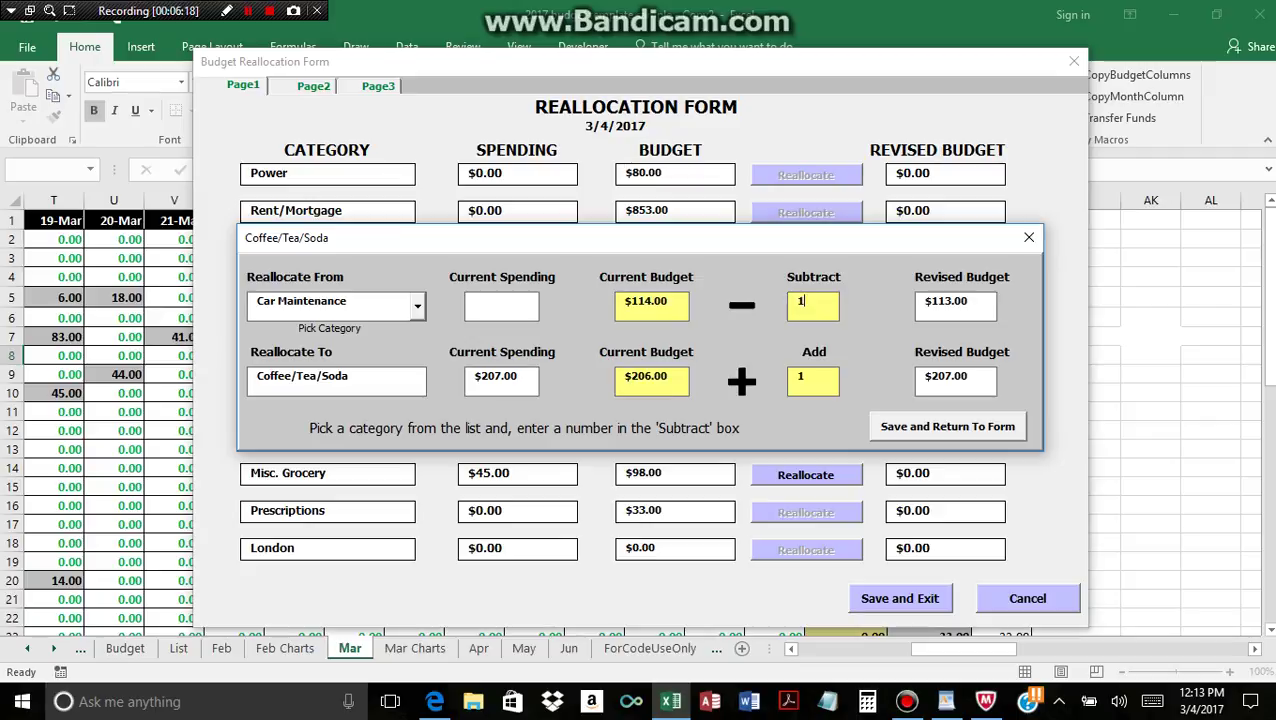
click(1000, 428)
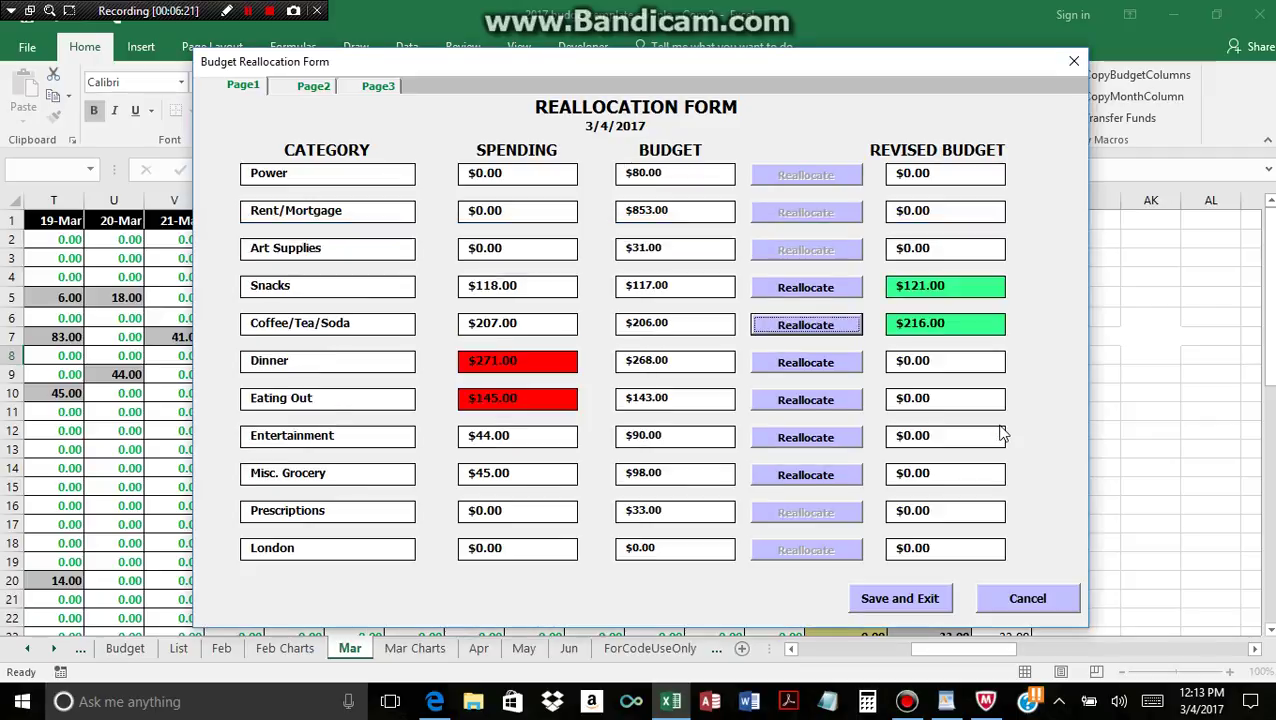
- Reallocate 12 from Gasoline to Dinner and save back to the reallocation form
click(803, 364)
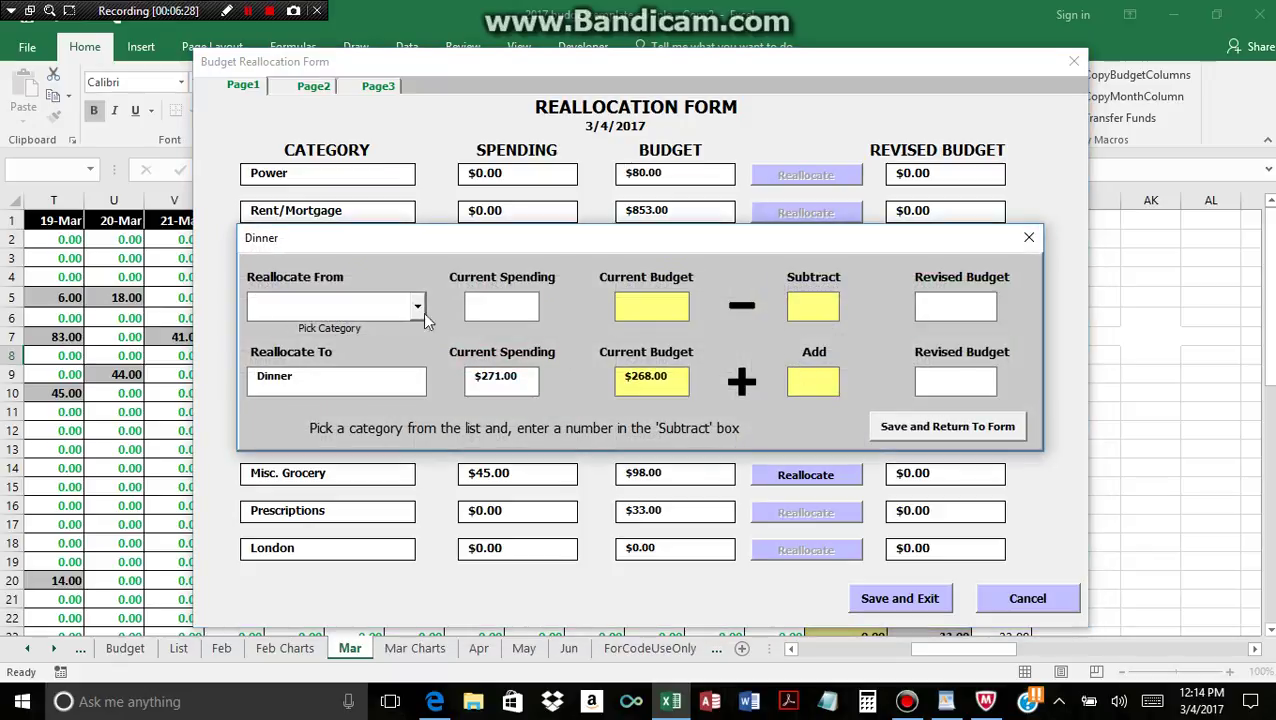
click(419, 308)
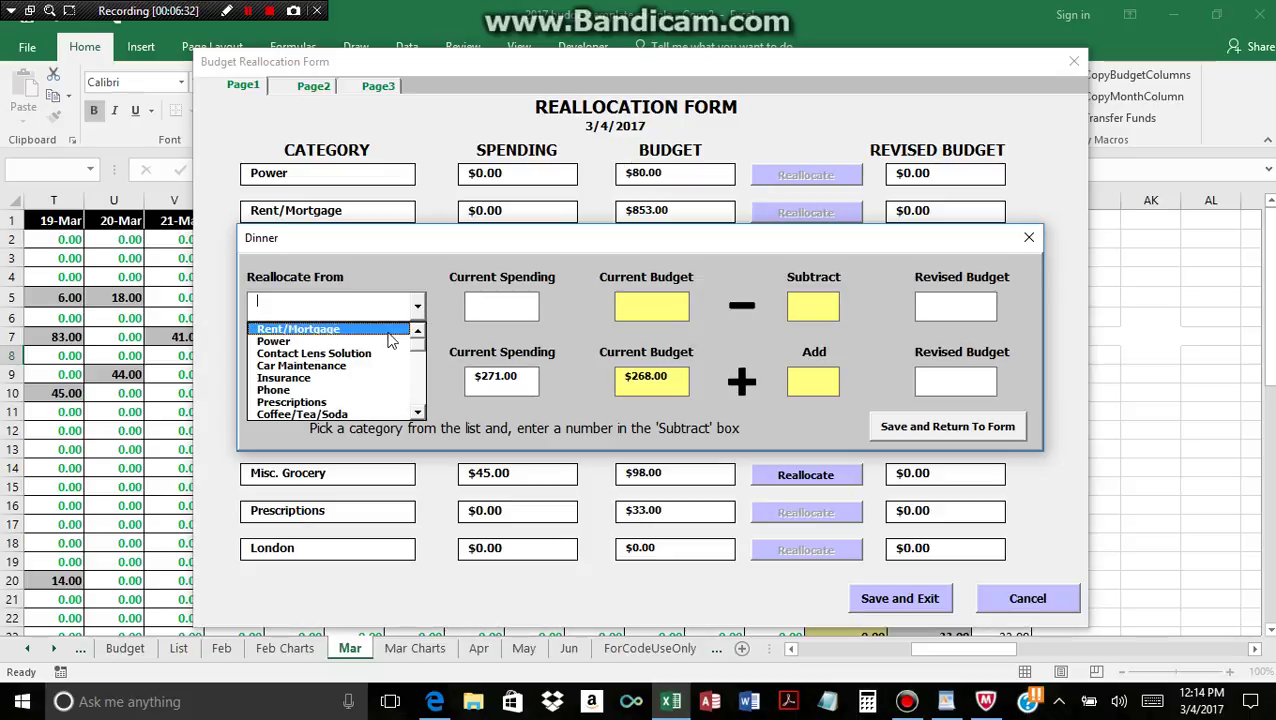
click(388, 377)
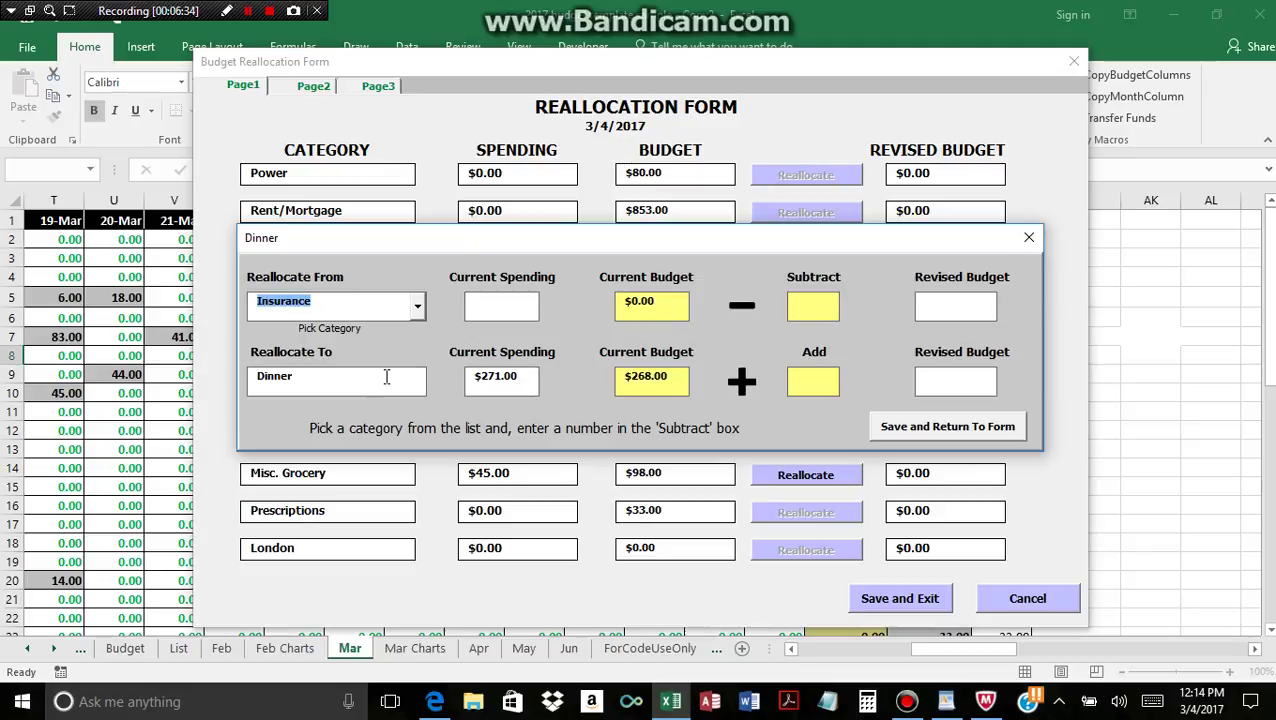
click(418, 307)
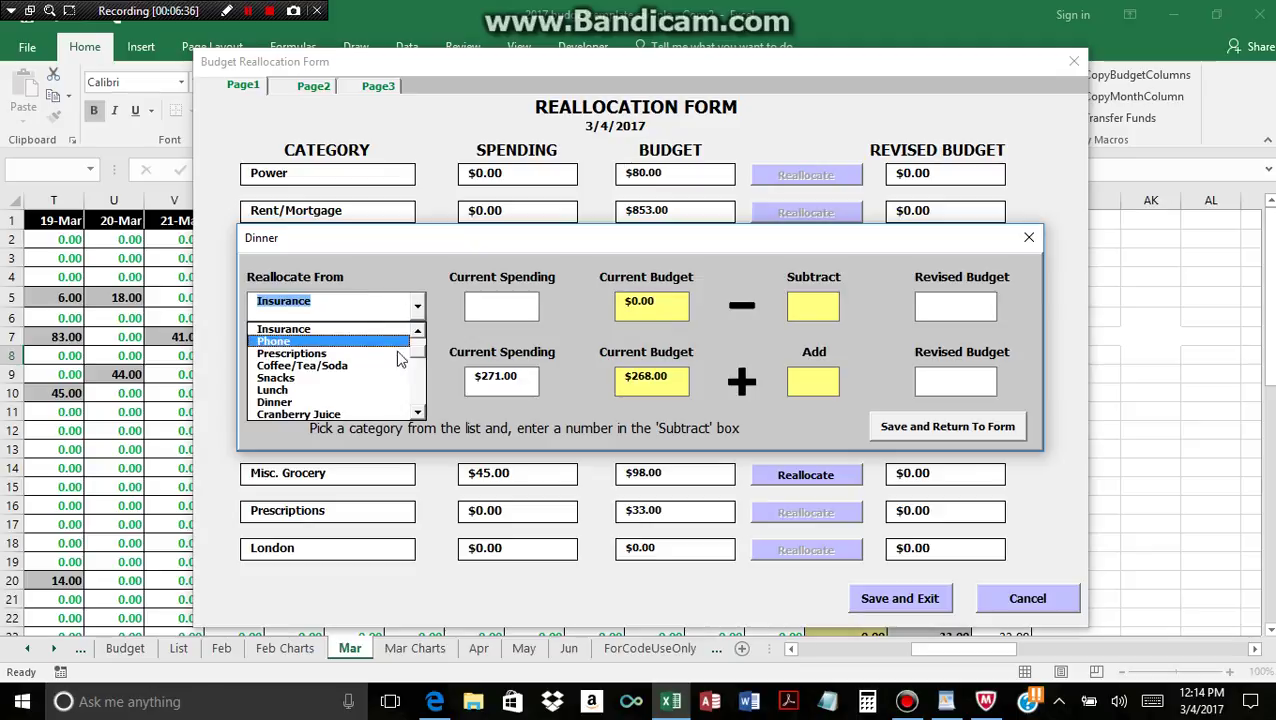
click(421, 403)
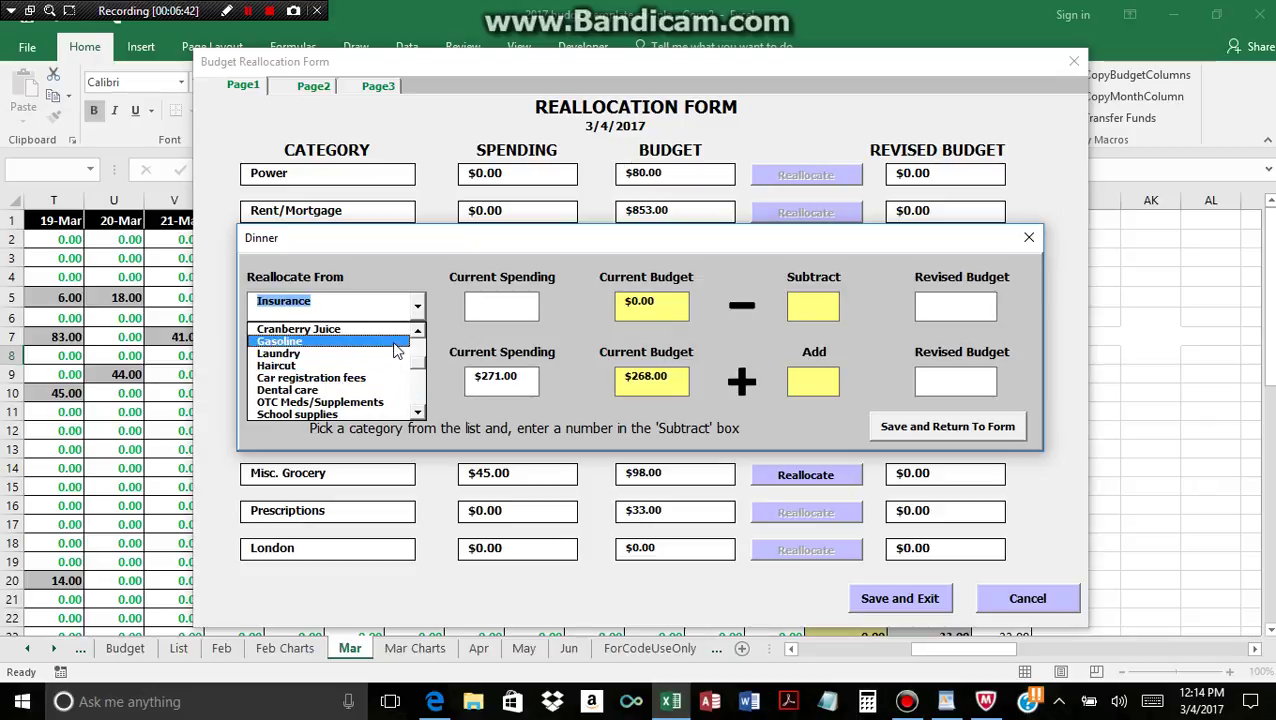
click(330, 341)
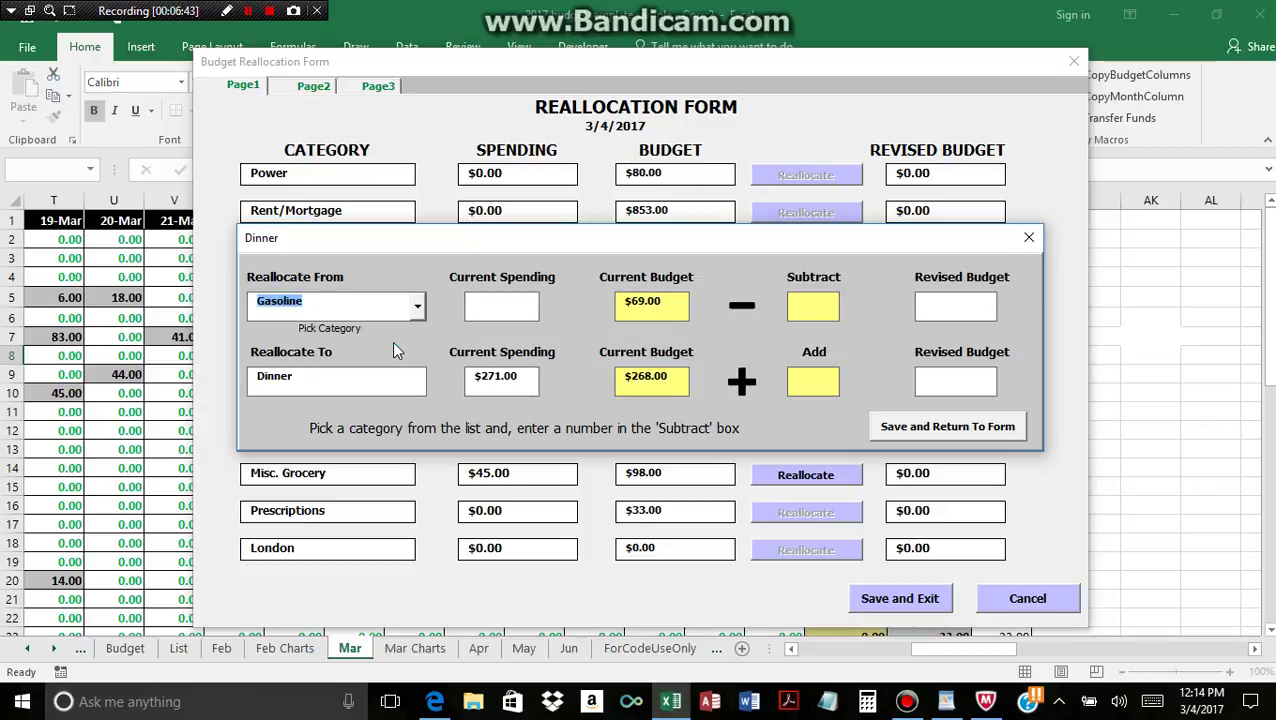
click(799, 303)
text(12)
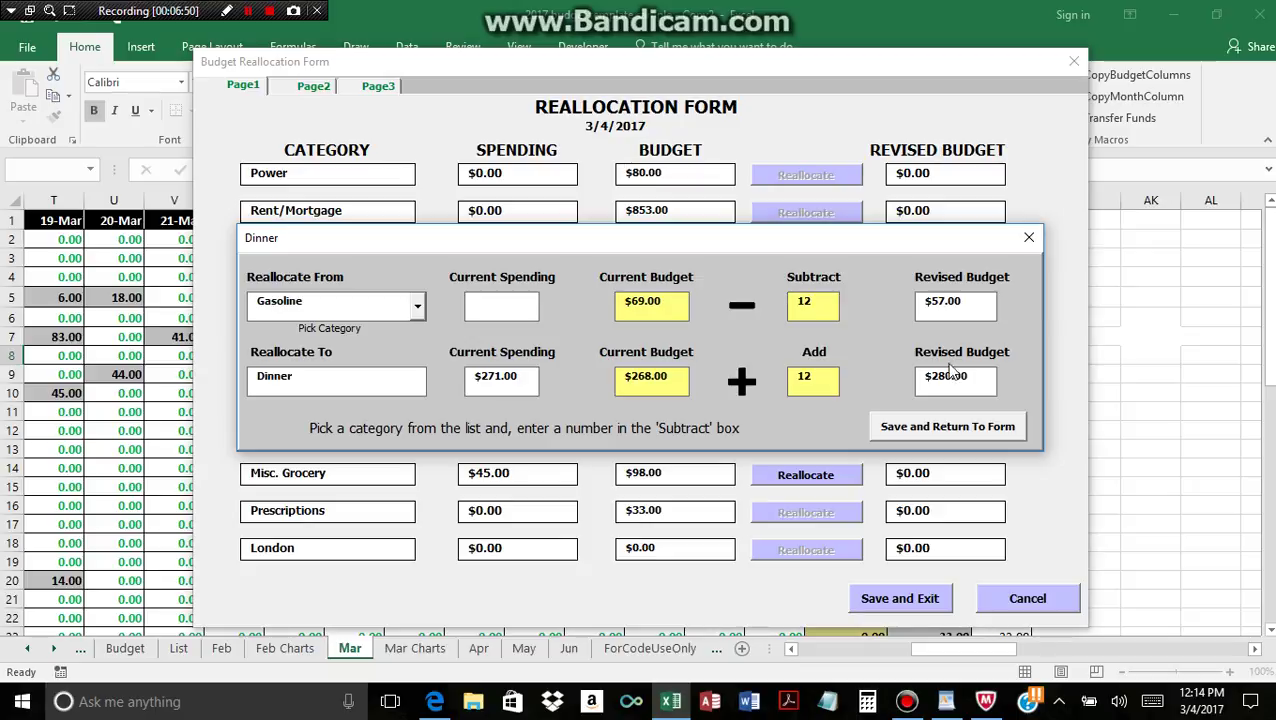
click(990, 427)
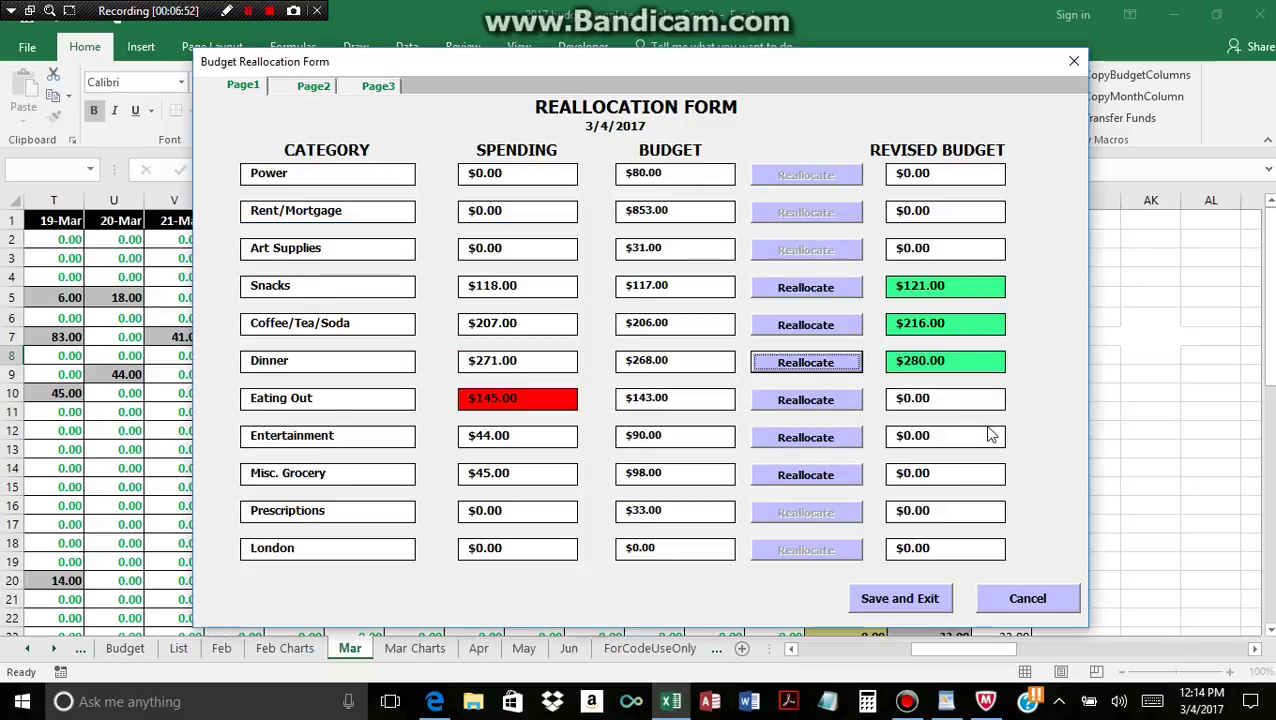
- Reallocate 6 from Reserves to Eating Out and save back to the reallocation form
click(795, 402)
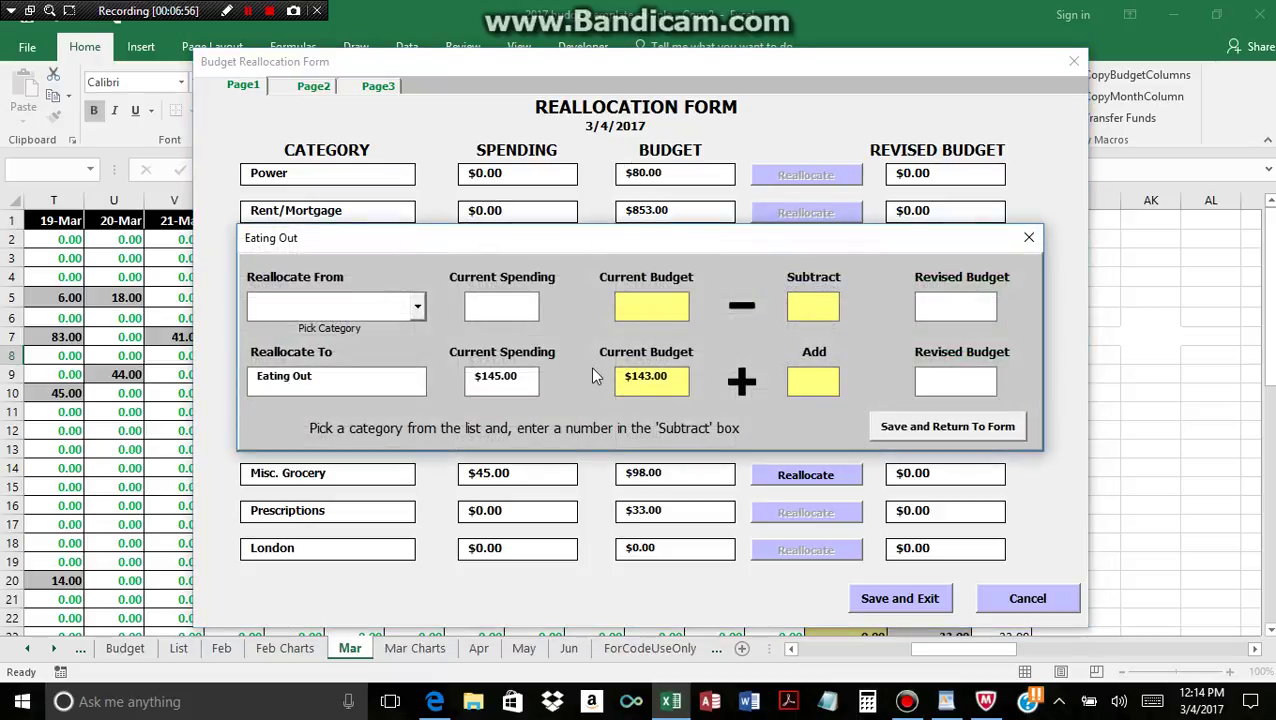
click(418, 310)
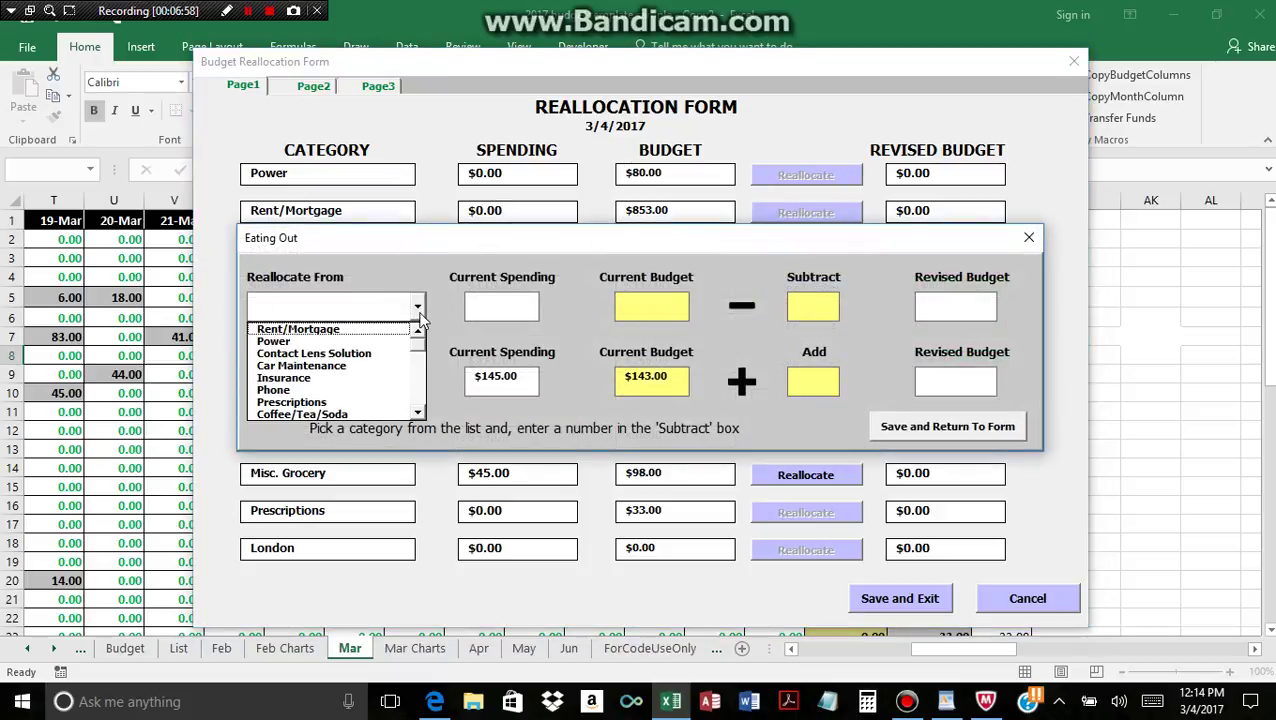
drag(420, 348, 420, 420)
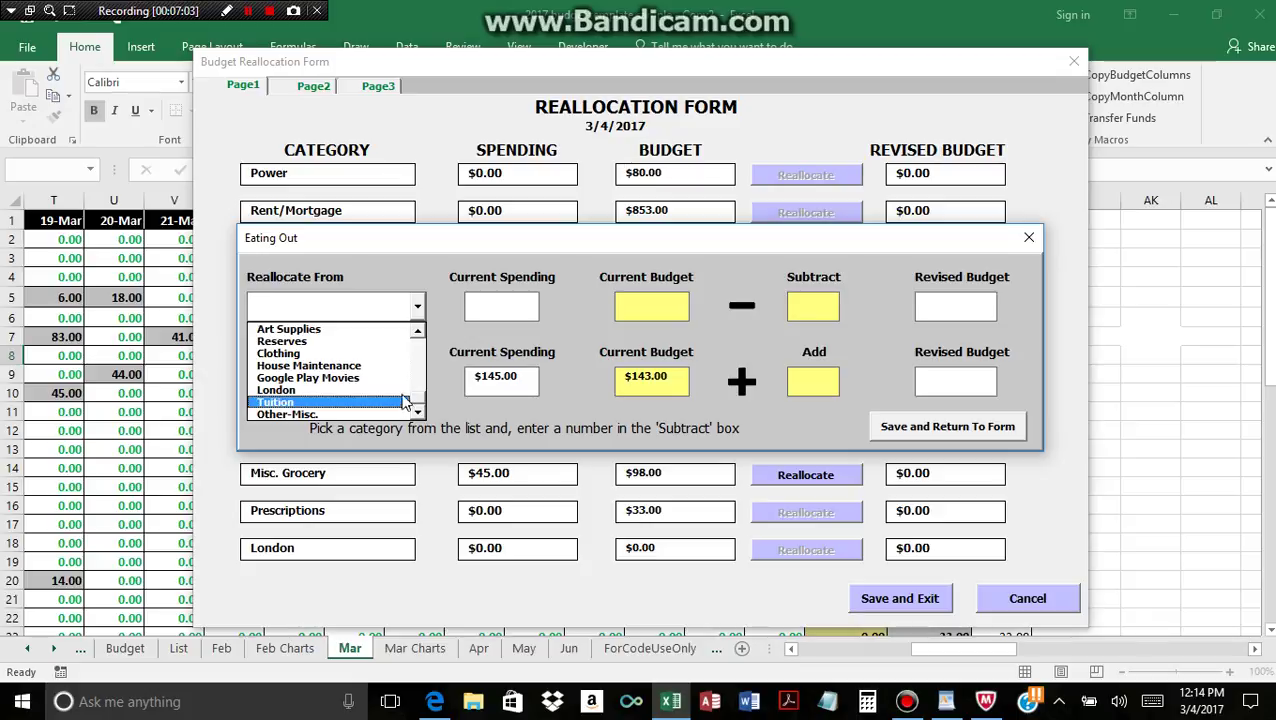
click(388, 342)
click(812, 304)
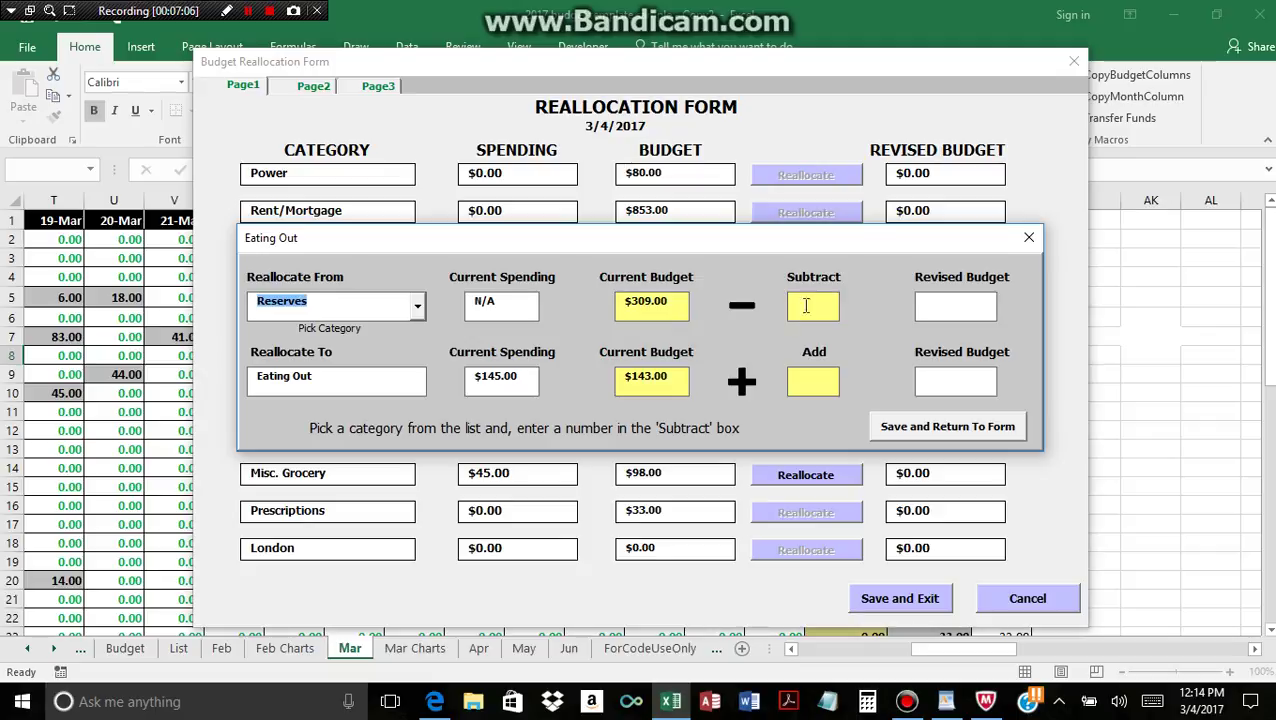
text(6)
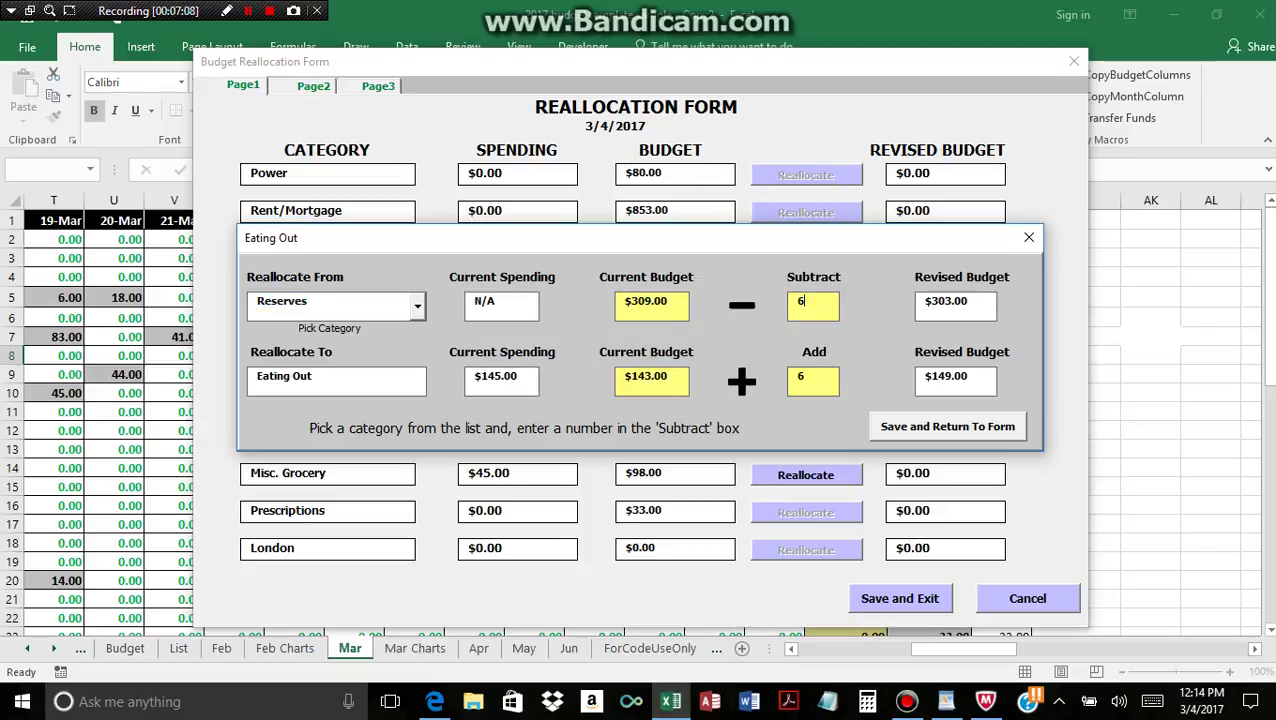
click(982, 428)
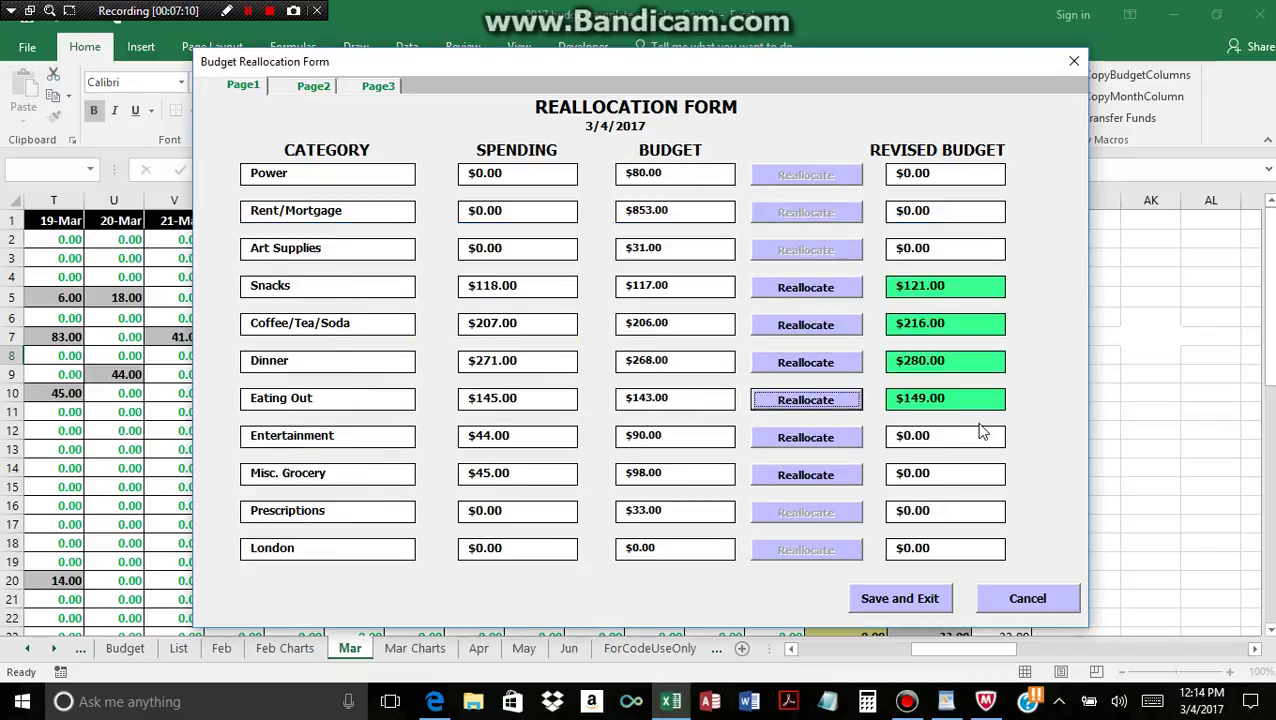
- Move the reallocation form aside to expose the March totals and budget columns, and save the revised budgets and exit
click(965, 257)
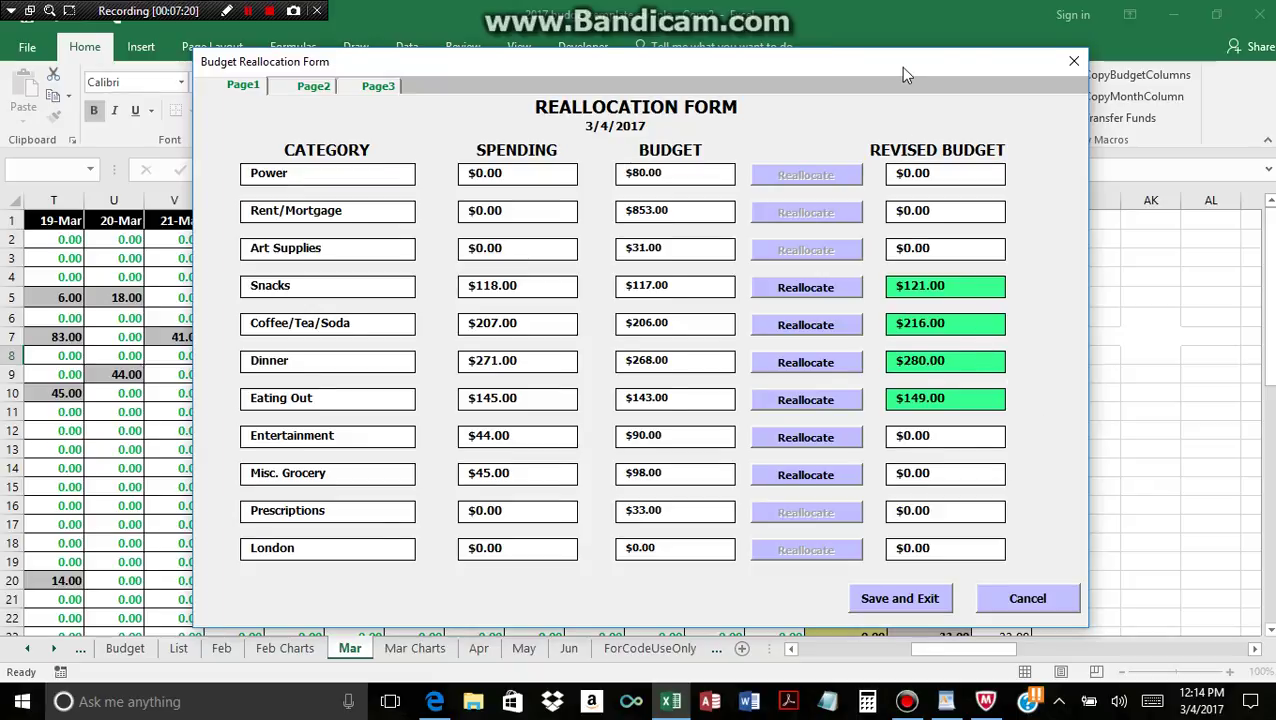
drag(900, 67, 180, 10)
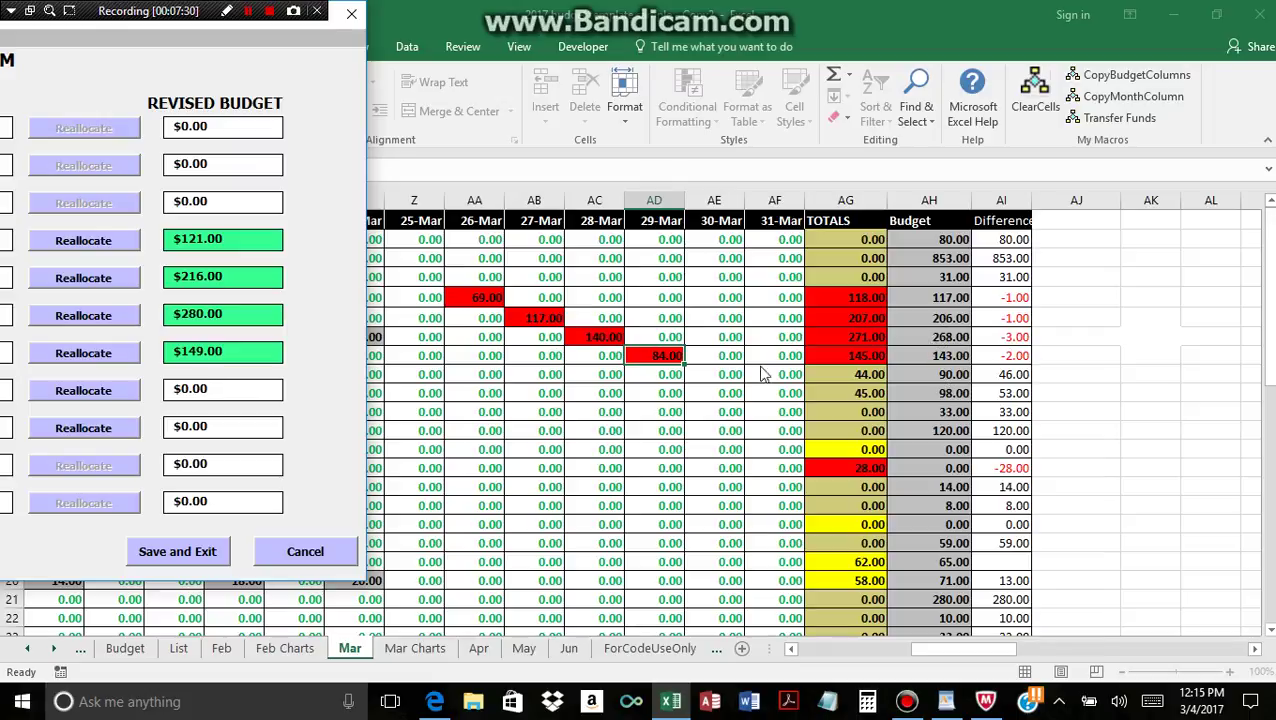
click(177, 551)
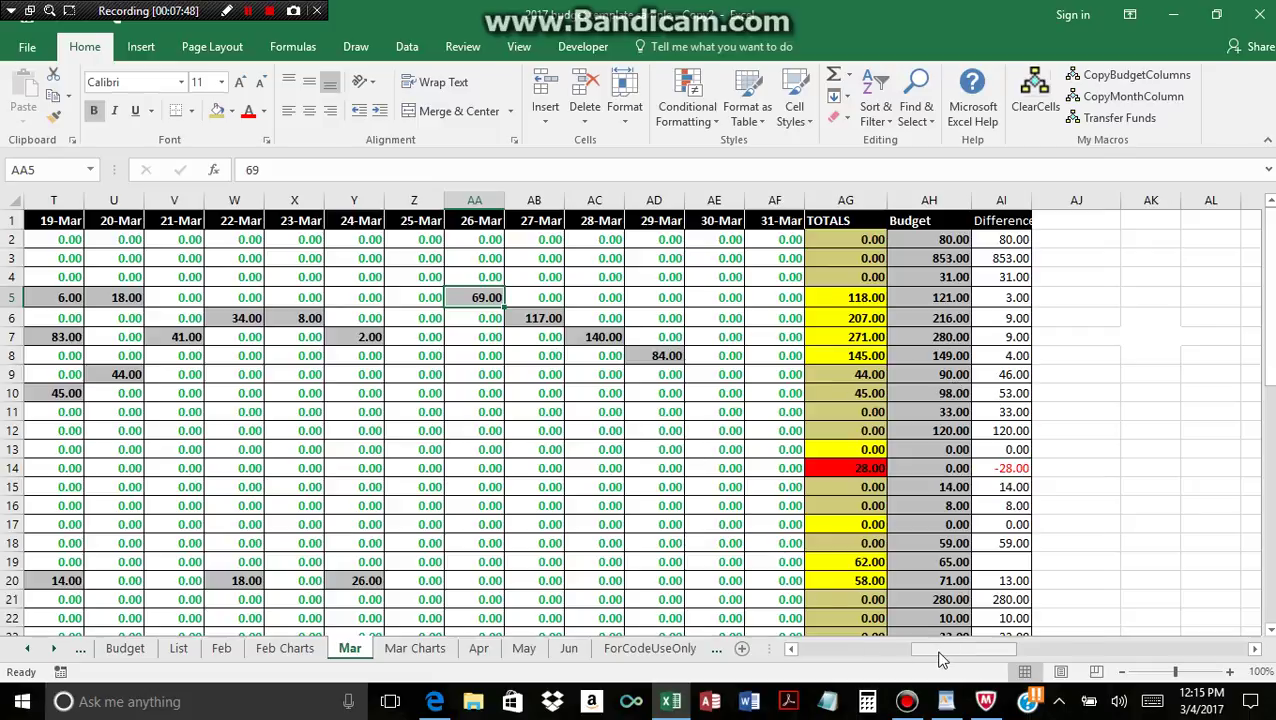
- Examine the highlighted duplicates in the March Expense/Category column and the conditional formatting options for highlighting duplicate values
drag(940, 658, 825, 658)
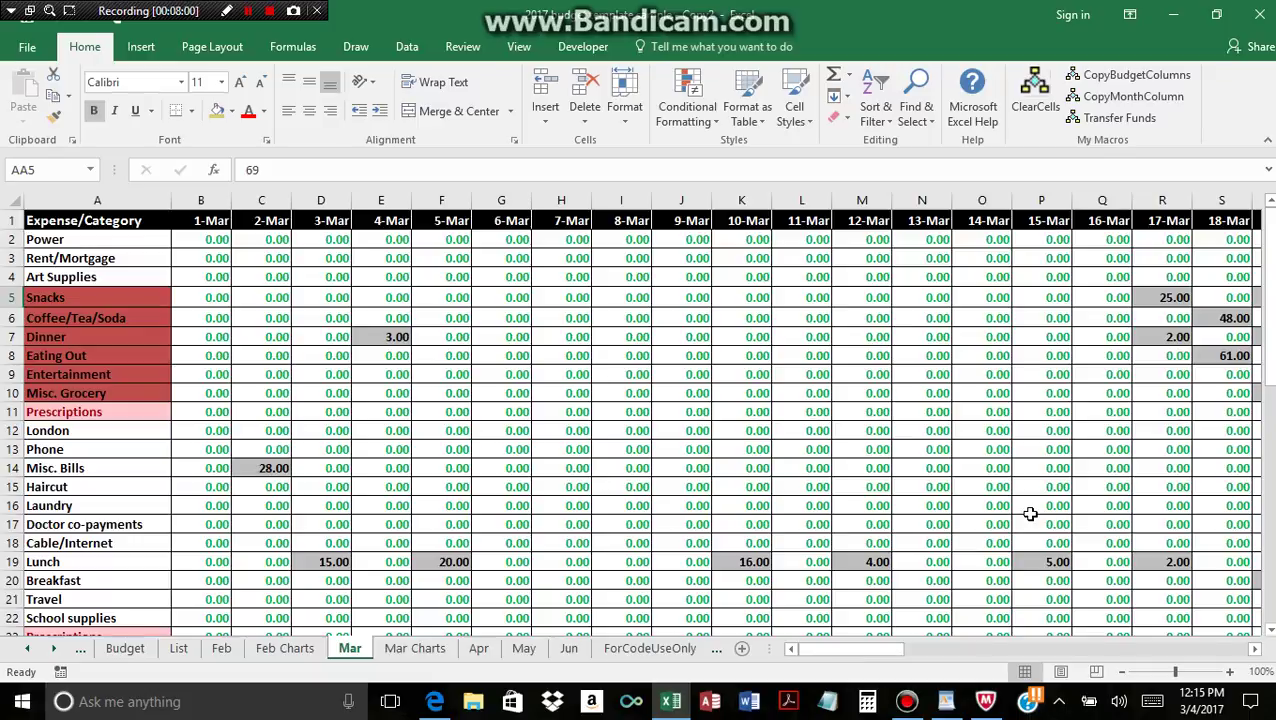
drag(1264, 297, 1271, 280)
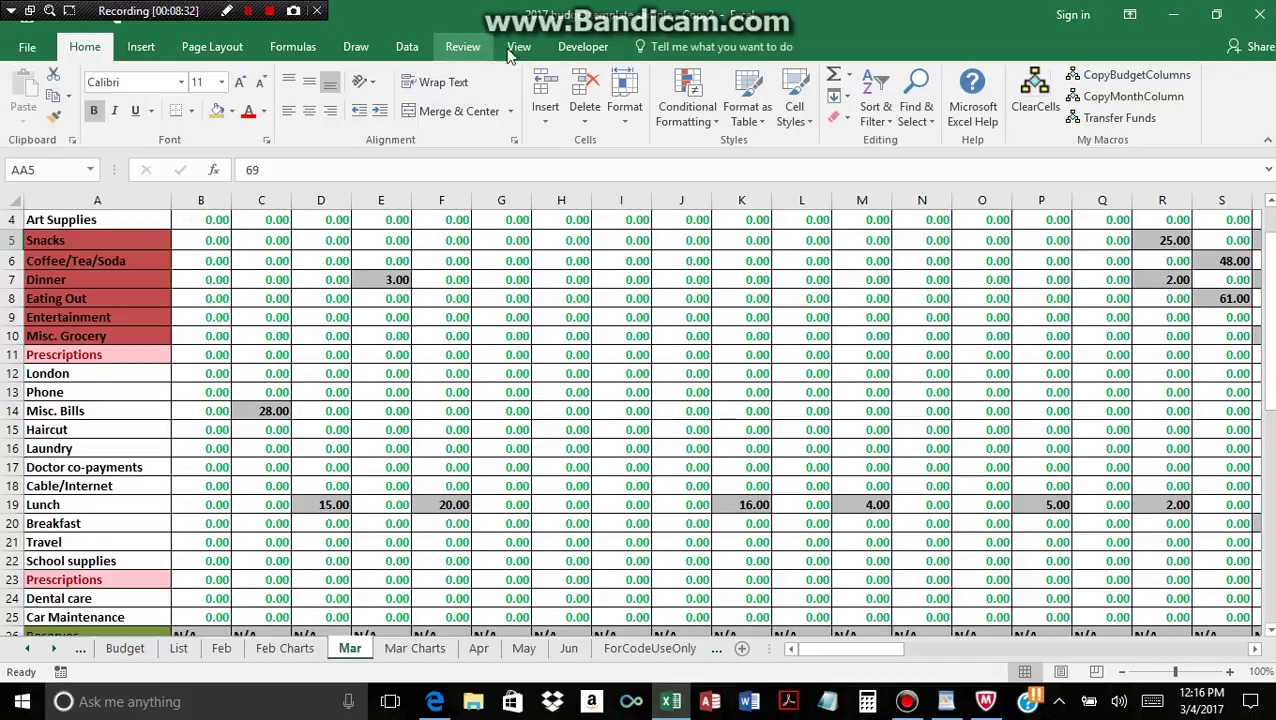
click(703, 122)
mouse_move(767, 156)
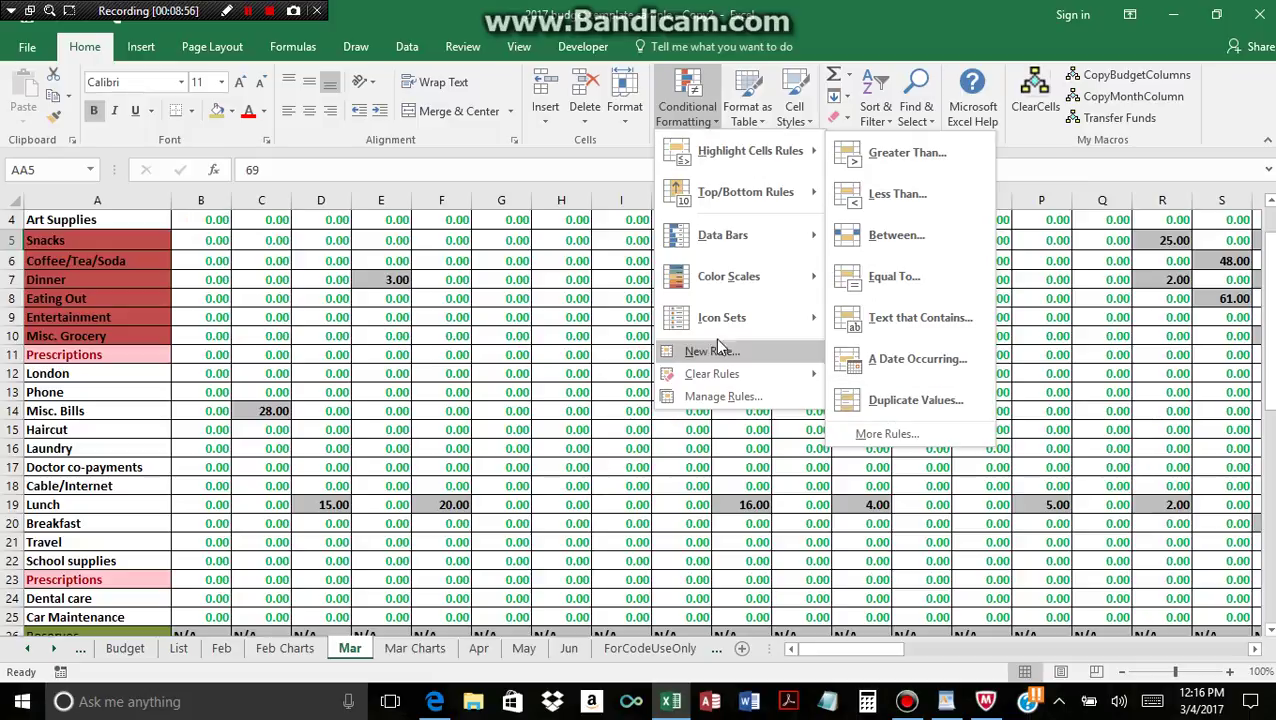
click(545, 283)
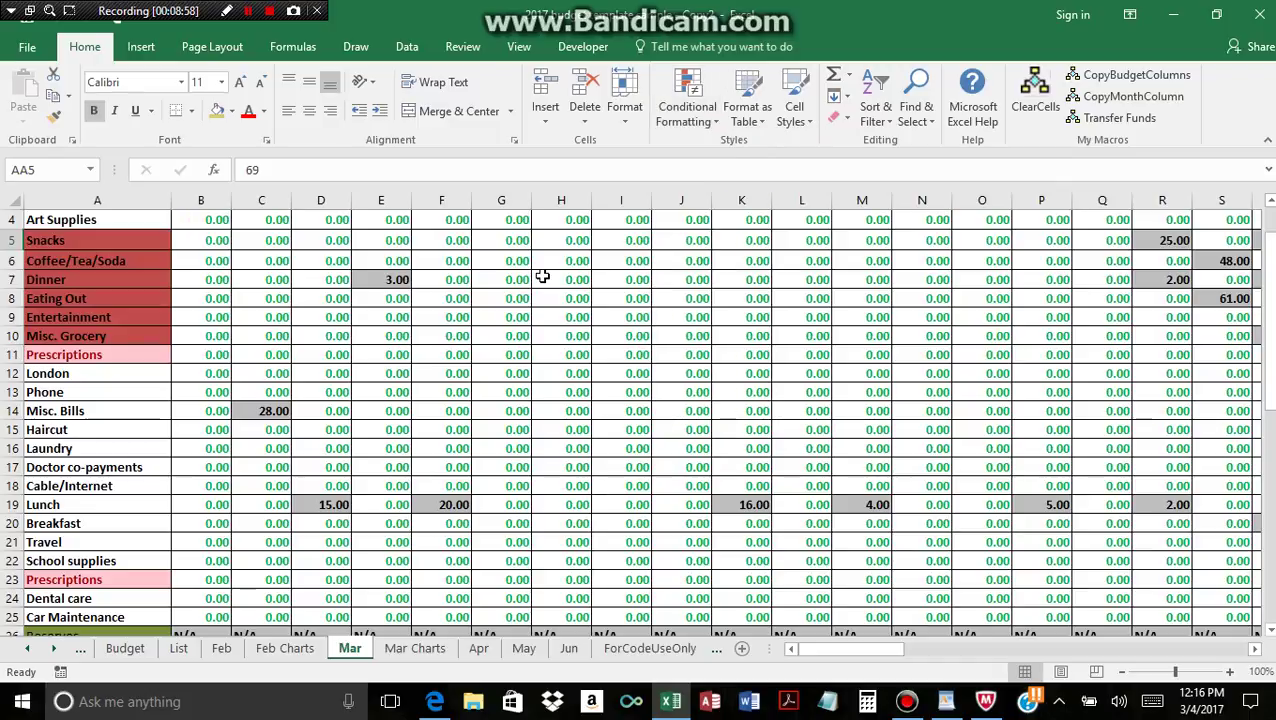
- Change the duplicate Prescriptions category in cell A11 of the March sheet to Gasoline
click(147, 356)
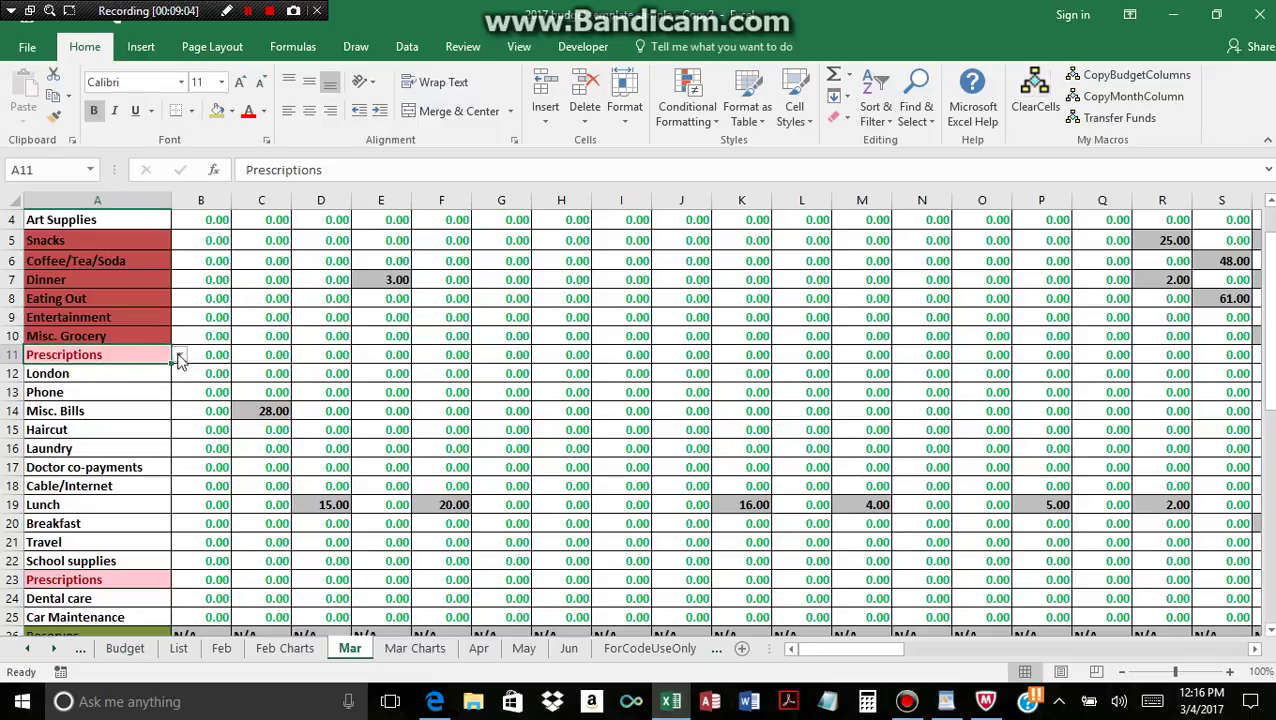
click(179, 356)
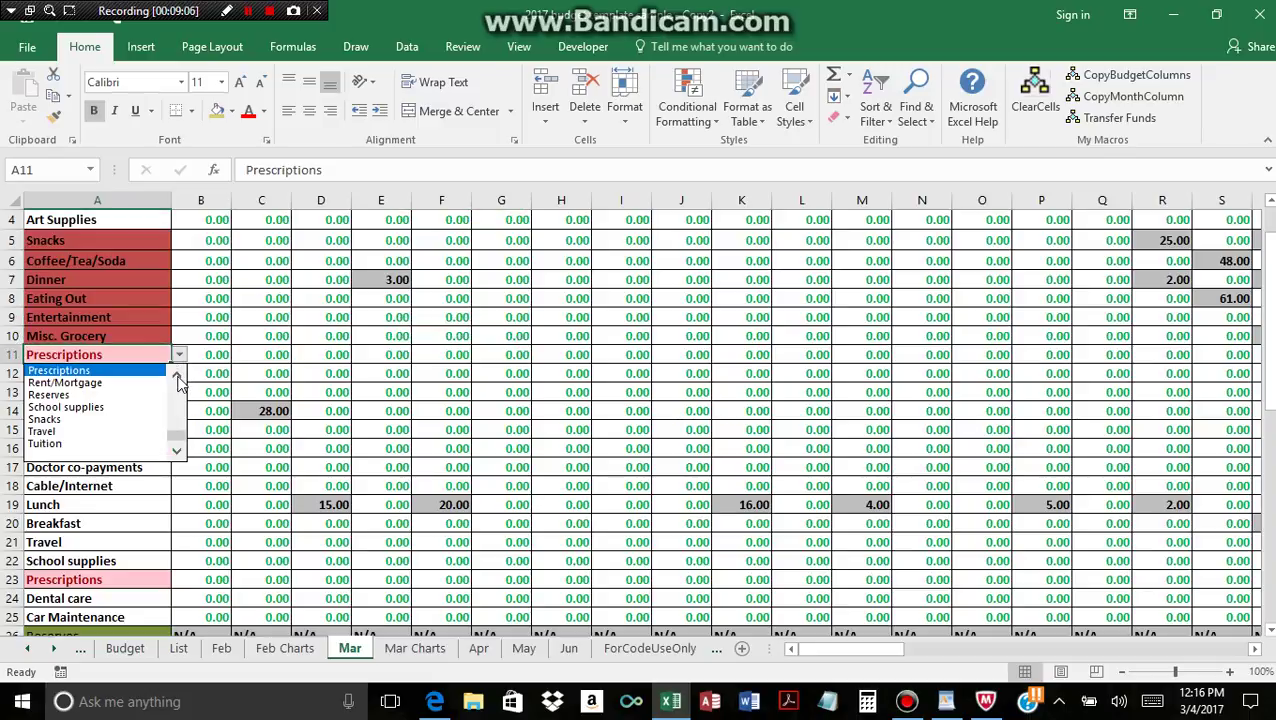
drag(179, 436, 179, 408)
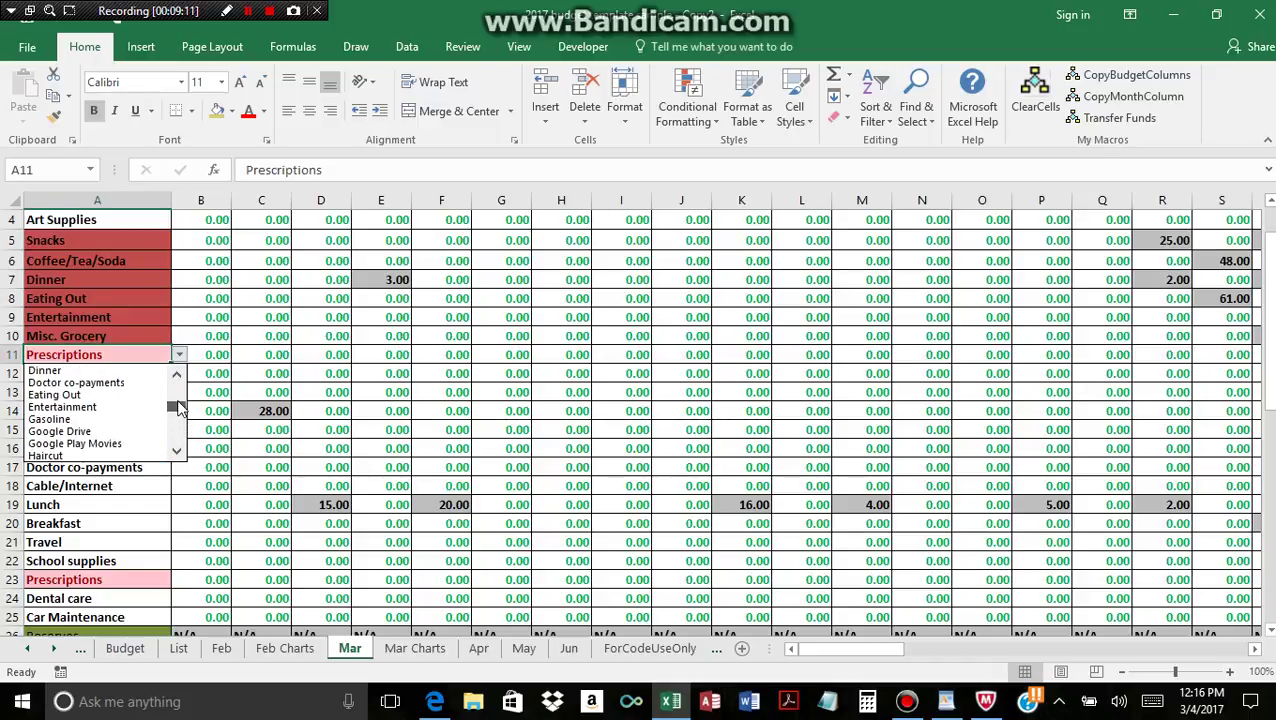
click(138, 425)
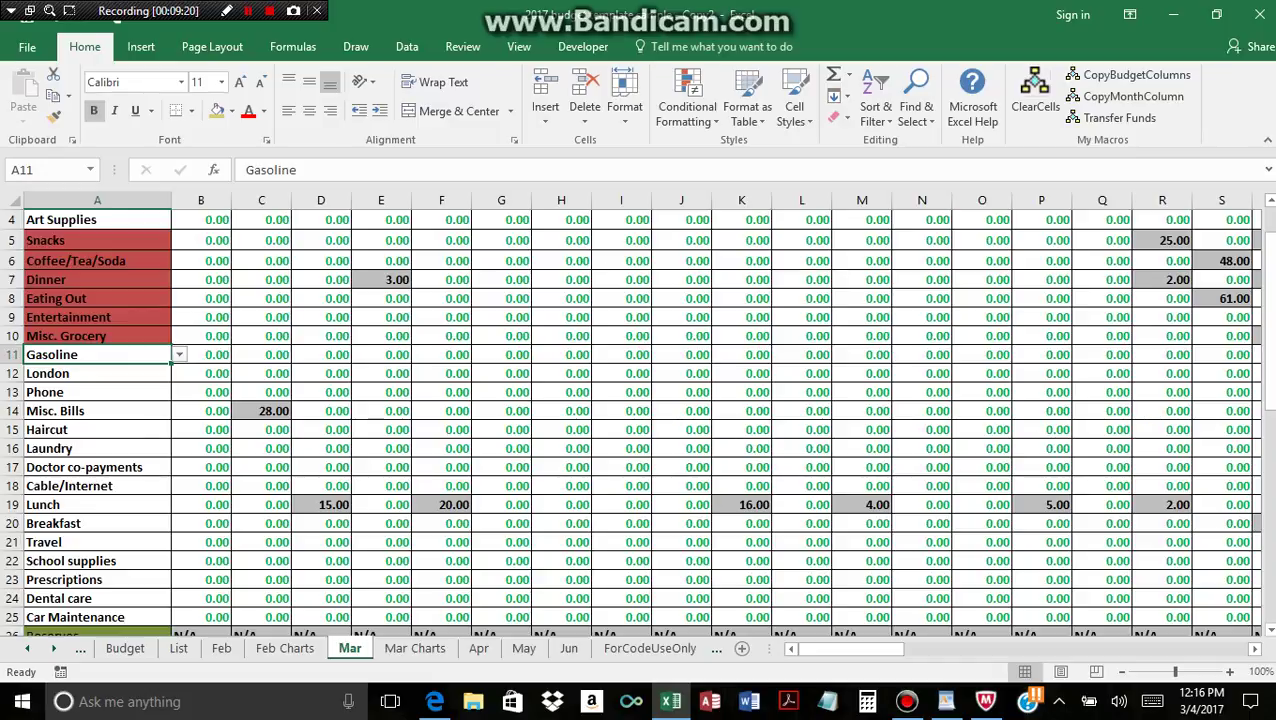
- Delete the whole Reserves row above Misc. Sales Tax on the March sheet
scroll(945, 445, down, 4)
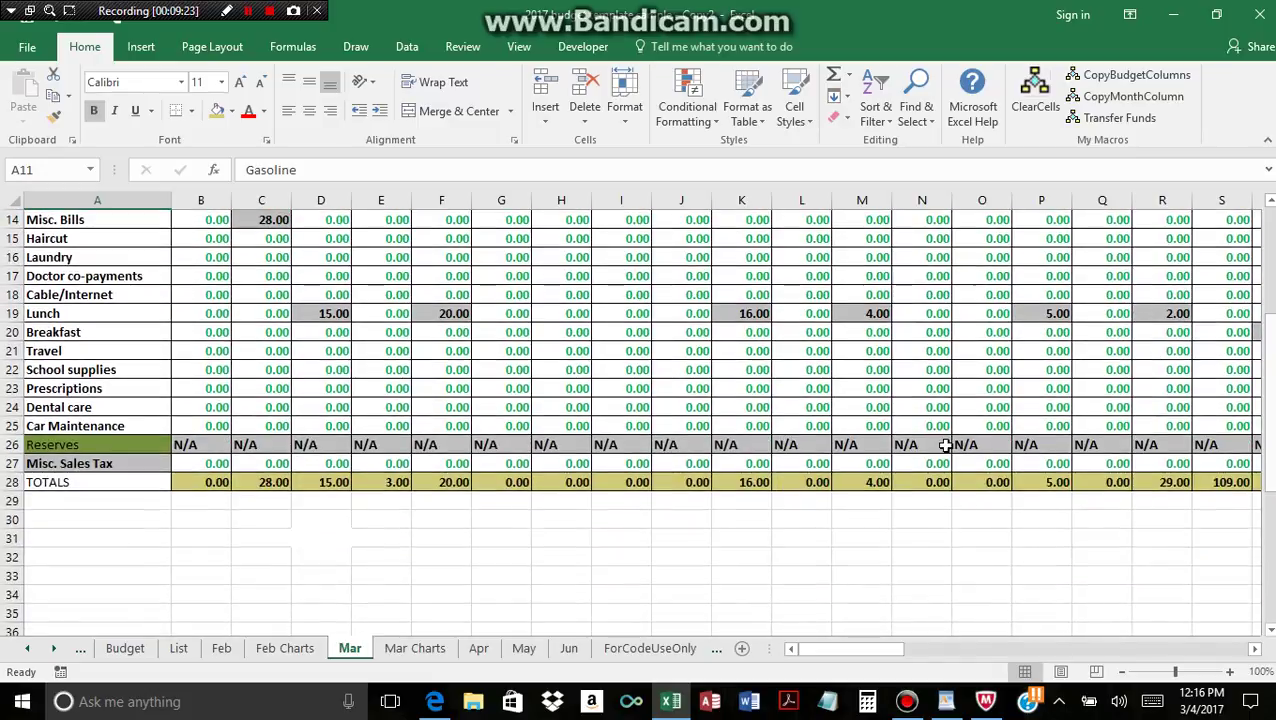
right_click(12, 445)
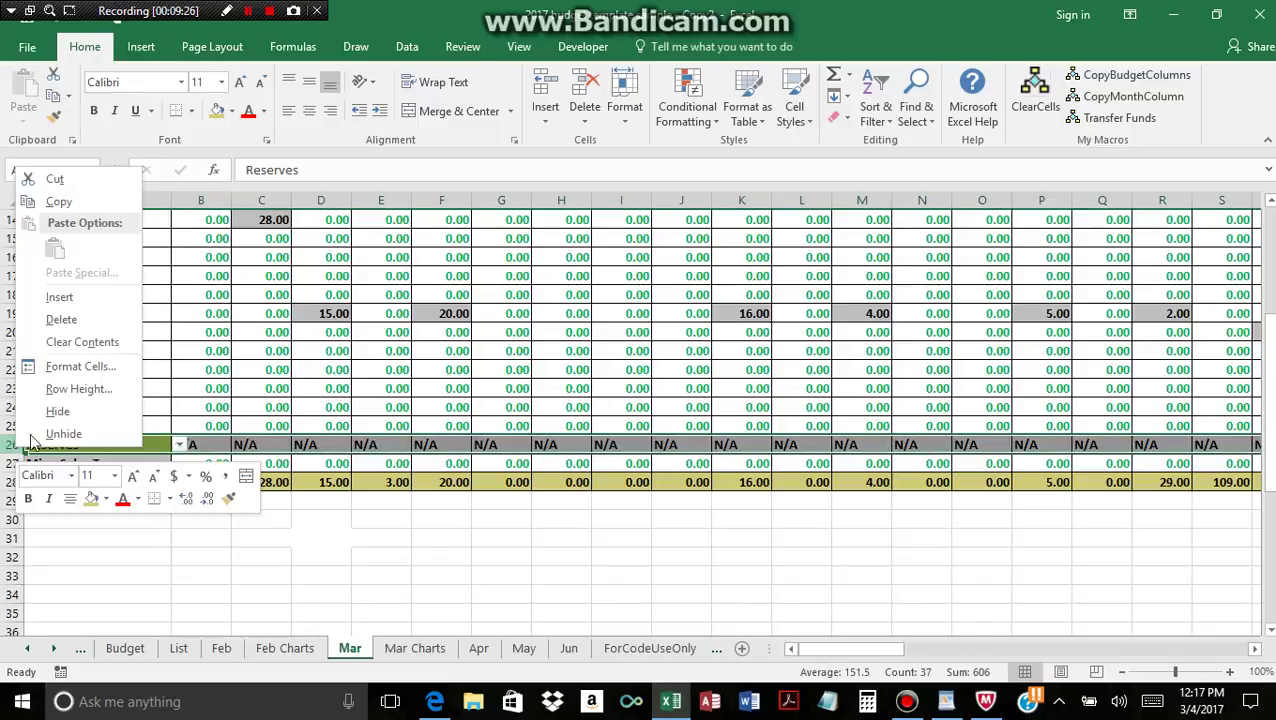
click(83, 324)
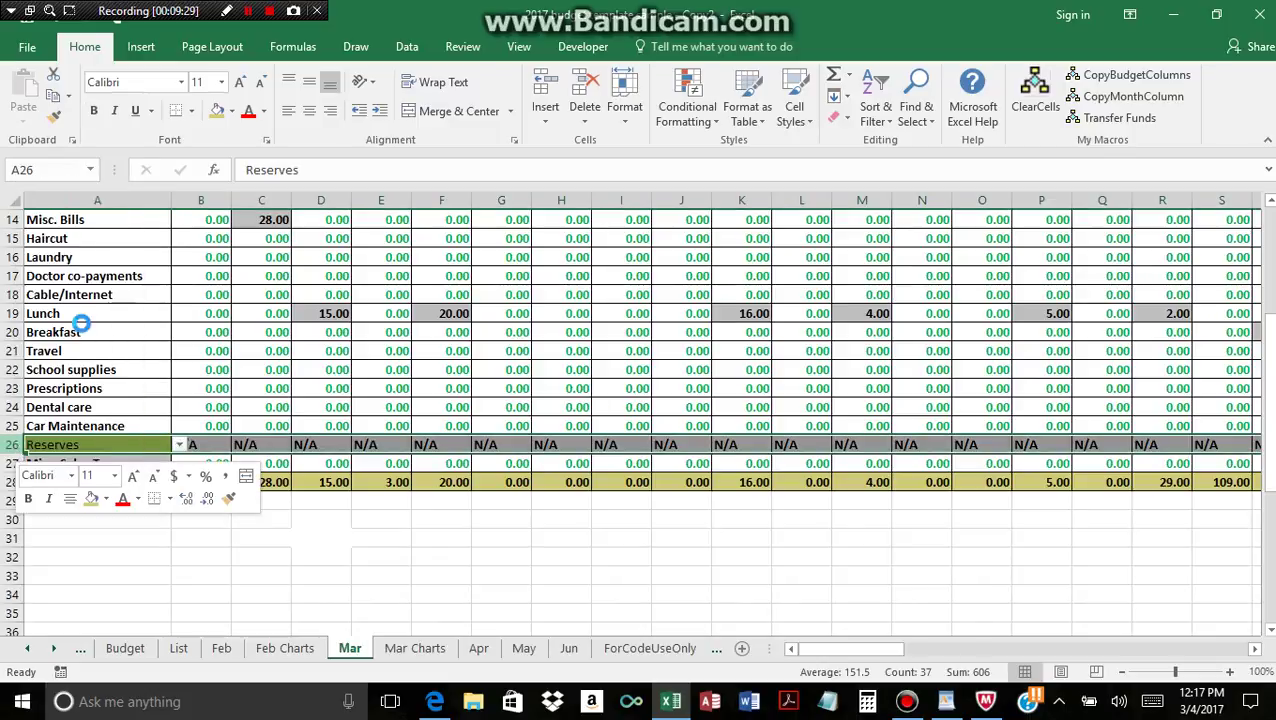
- Insert a new row above Dental care and set its category to Reserves
click(12, 407)
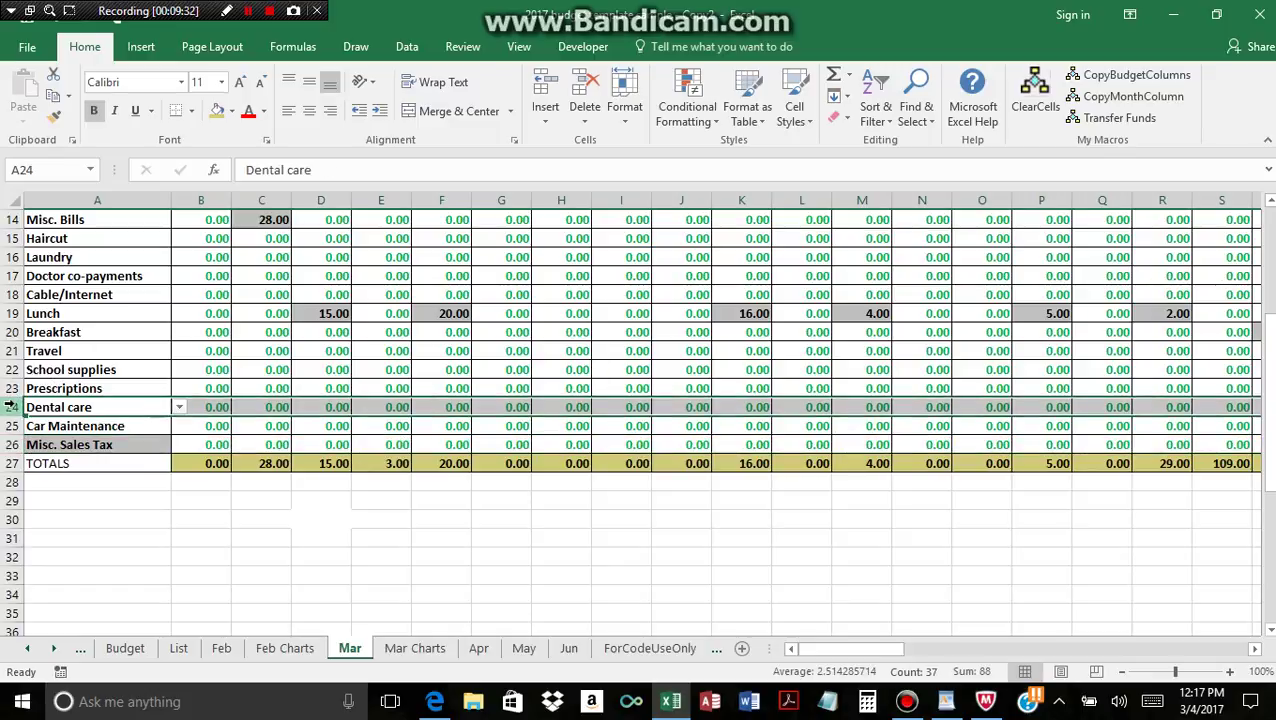
right_click(12, 407)
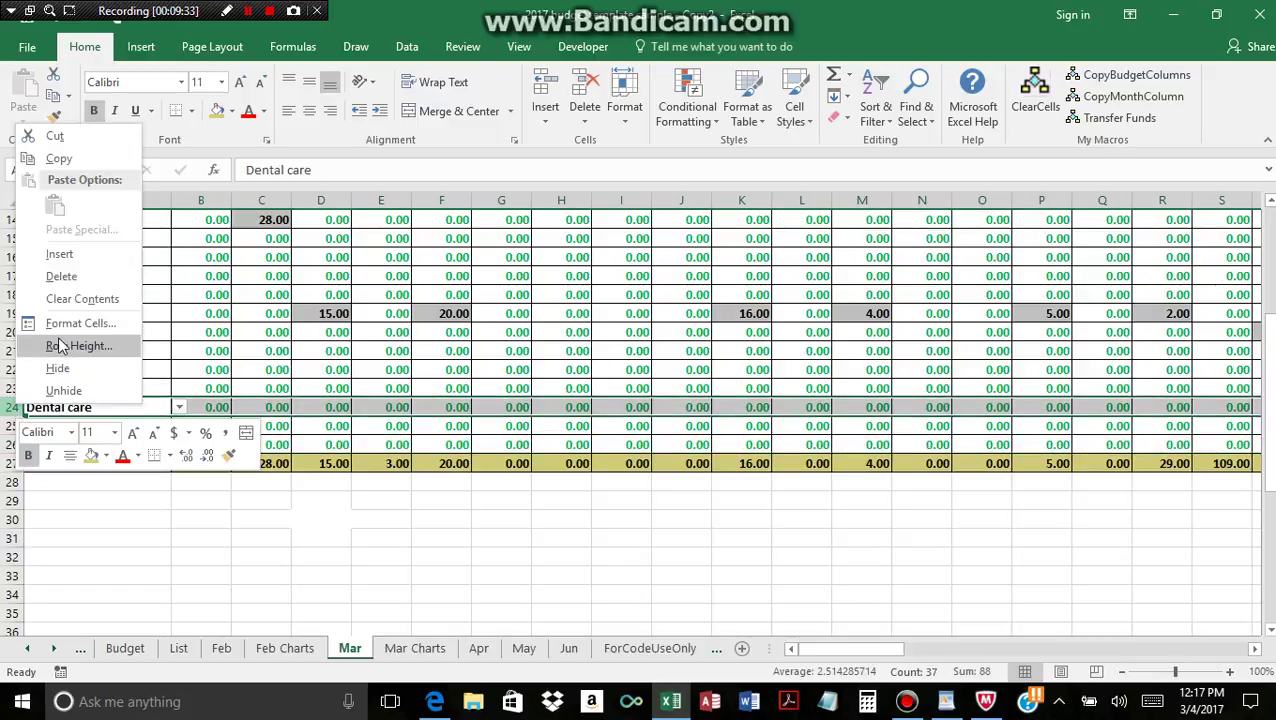
click(94, 254)
click(158, 404)
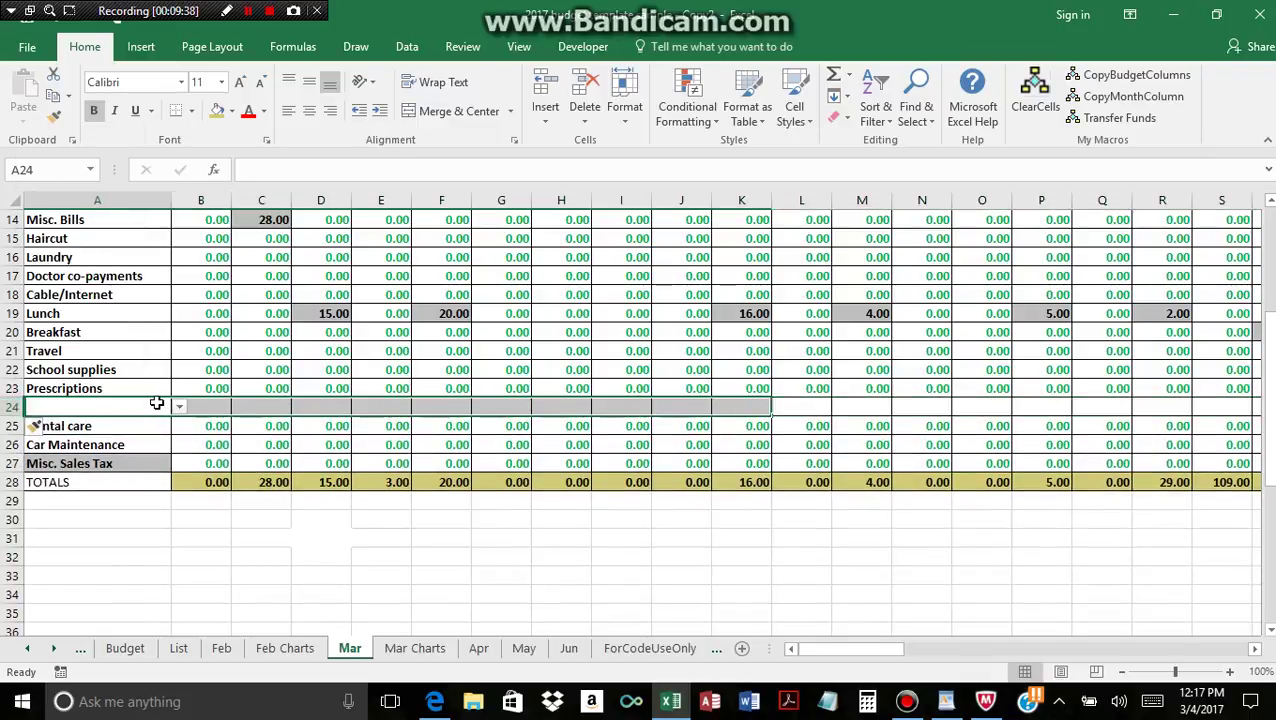
click(178, 407)
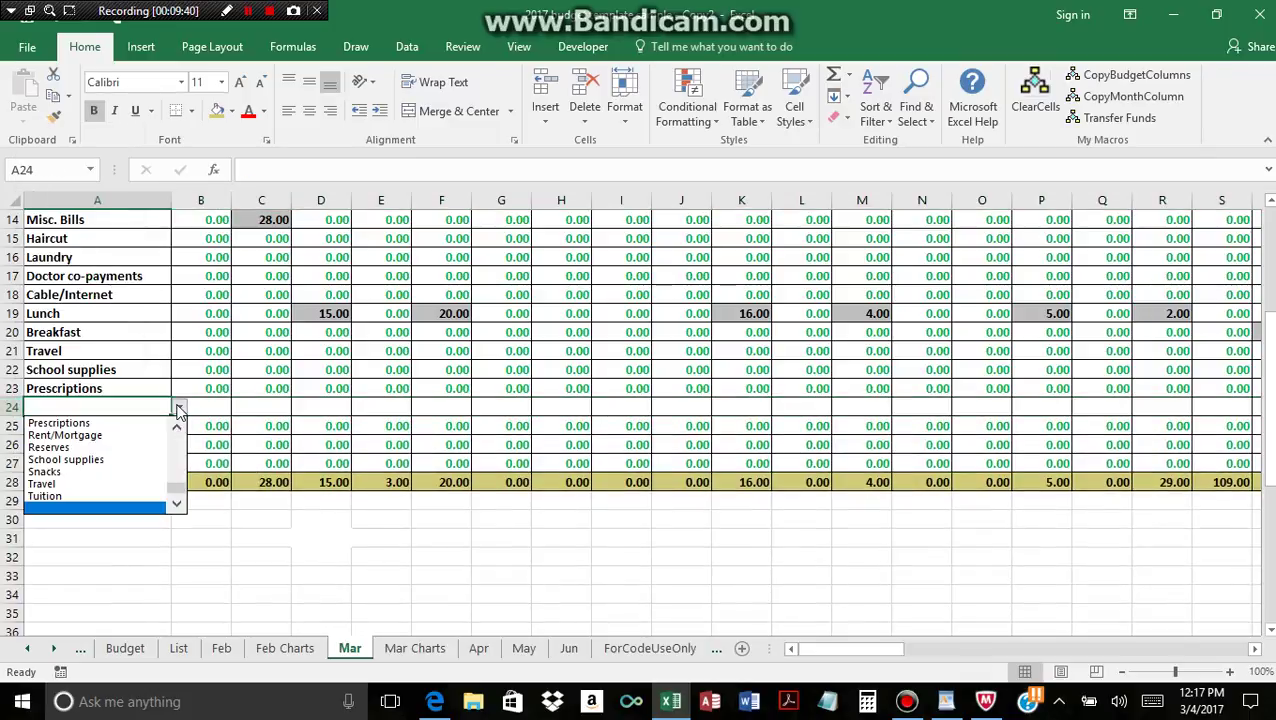
click(145, 452)
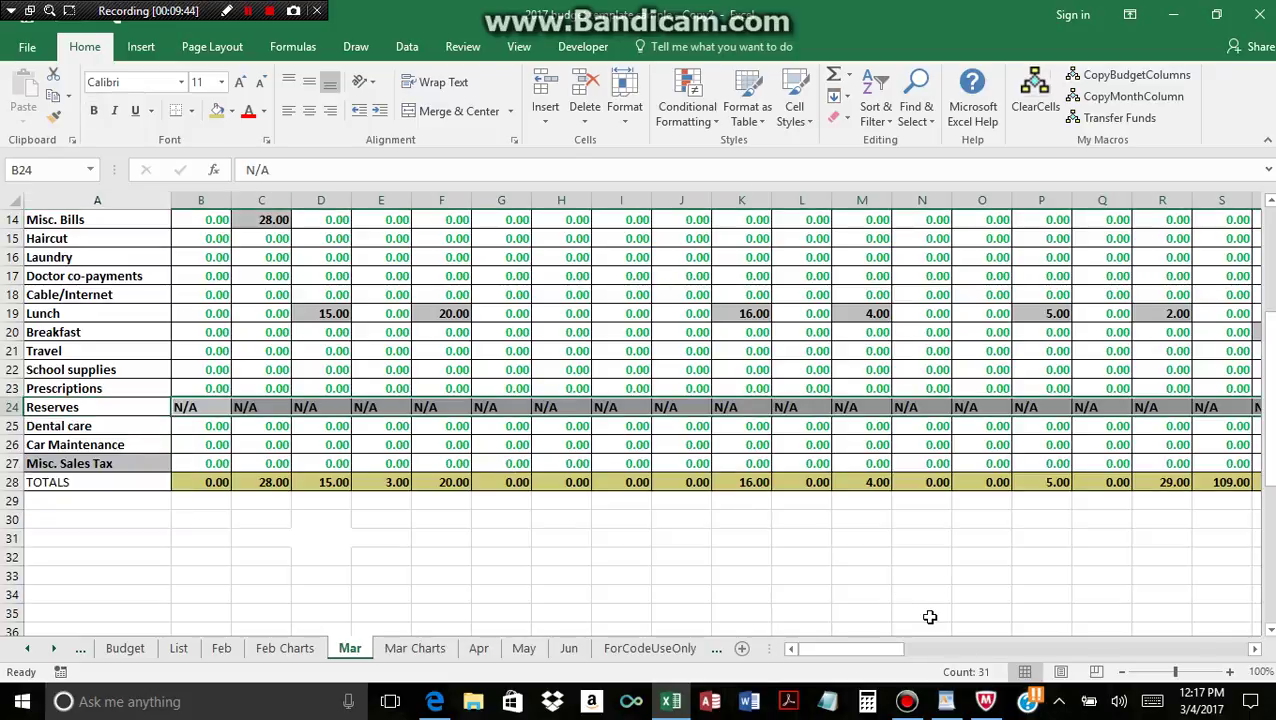
- Copy the budget VLOOKUP formula from AH23 down into AH24 for the new Reserves row
drag(850, 649, 950, 657)
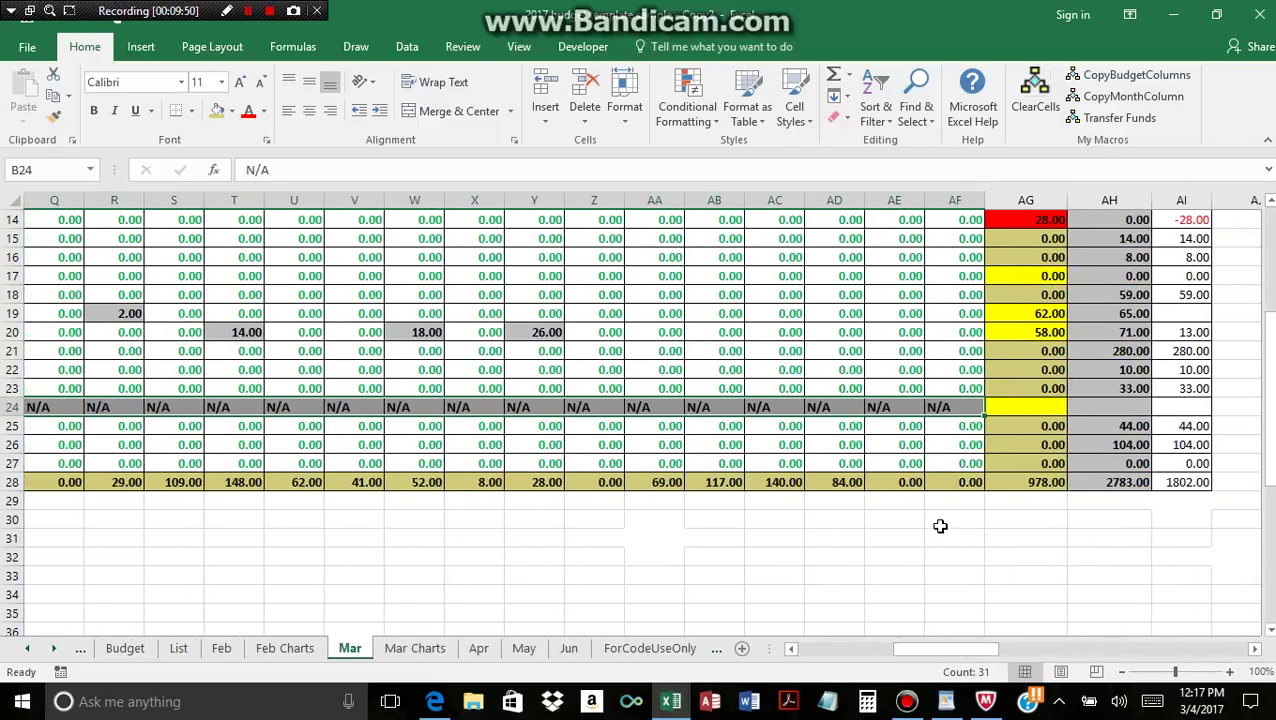
click(1108, 390)
drag(1150, 397, 1153, 424)
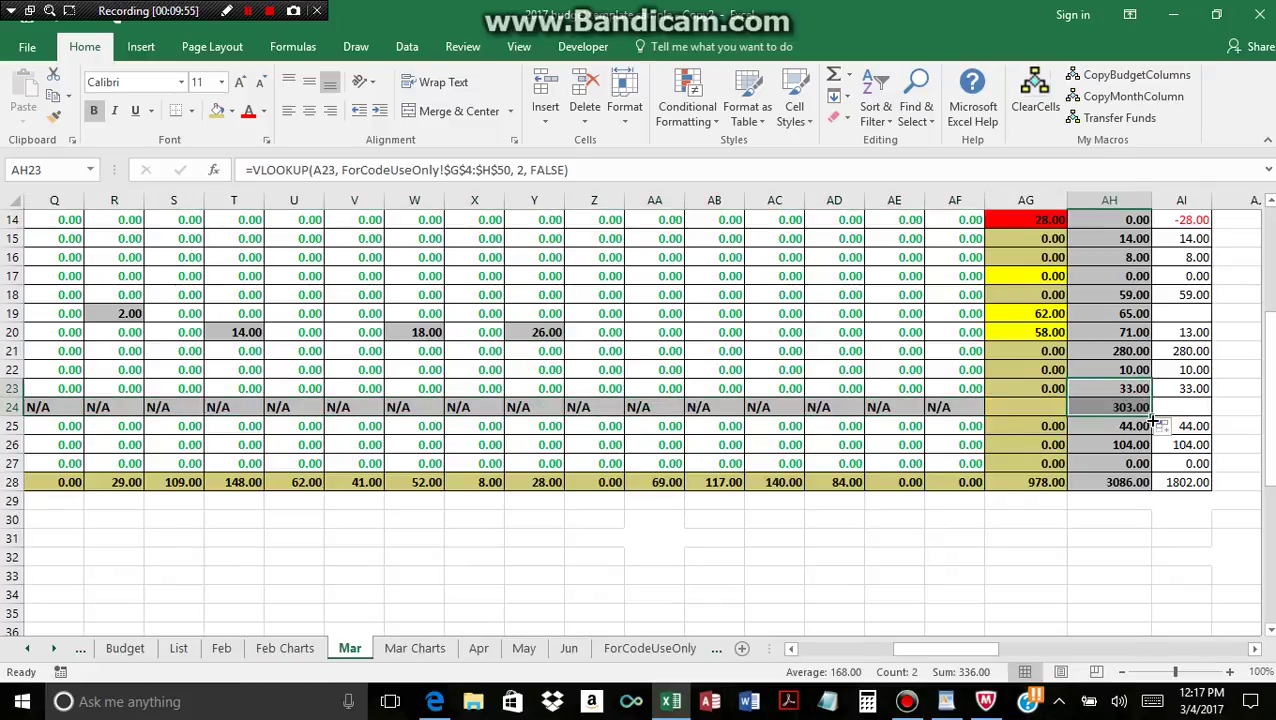
click(1004, 571)
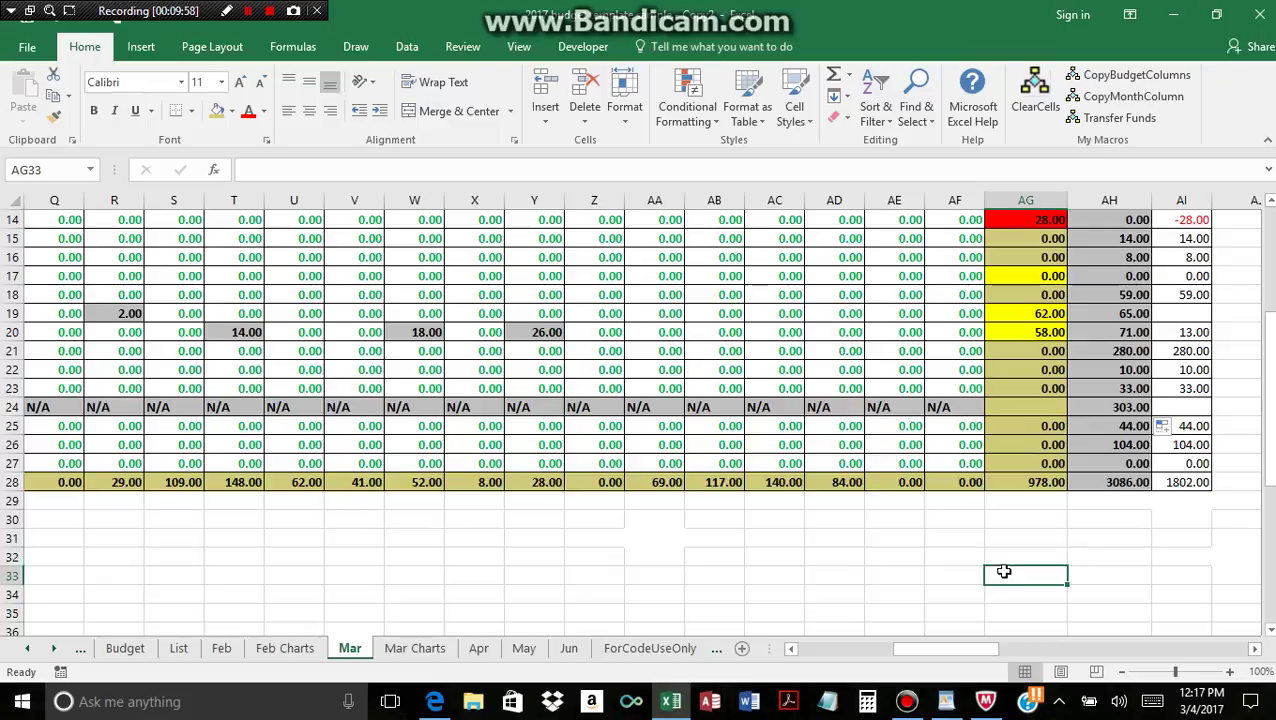